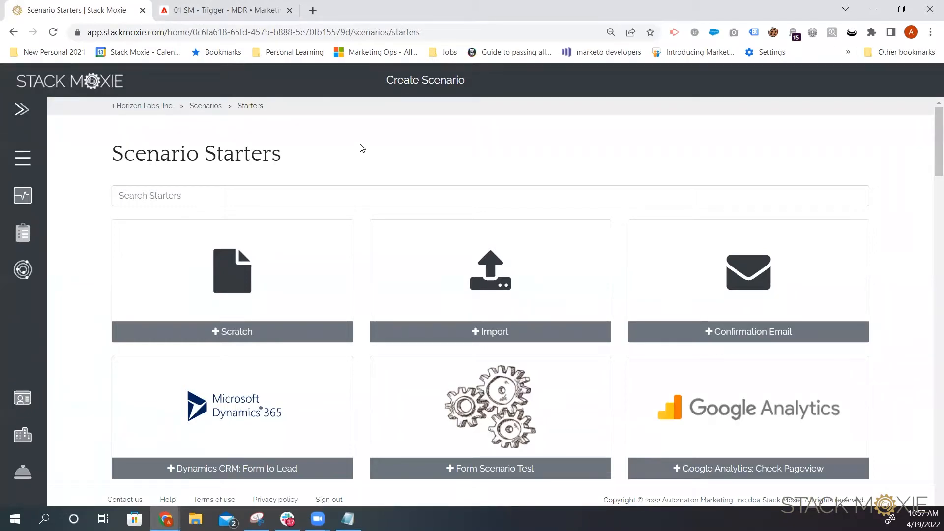
Step: Open the Help documentation in a new tab and view the Real-time Monitoring (RTM) guide
right_click(169, 503)
click(255, 375)
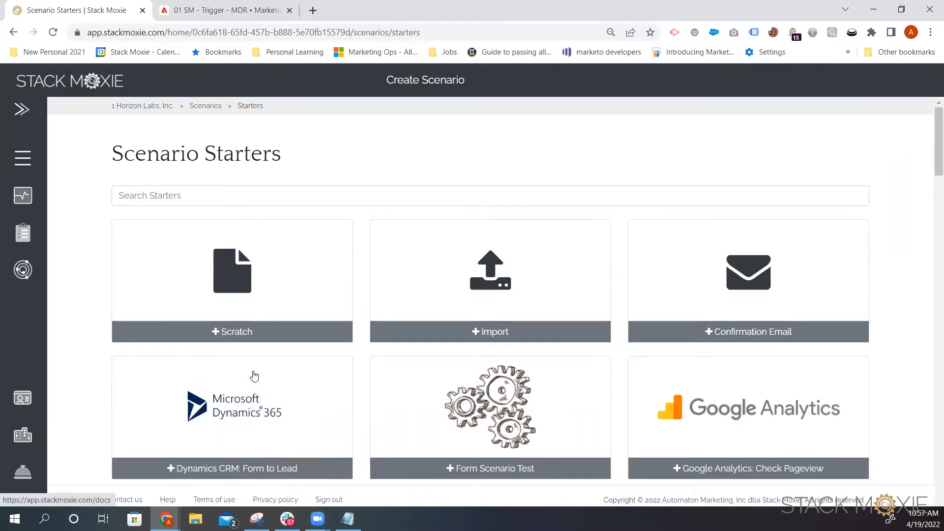
click(230, 11)
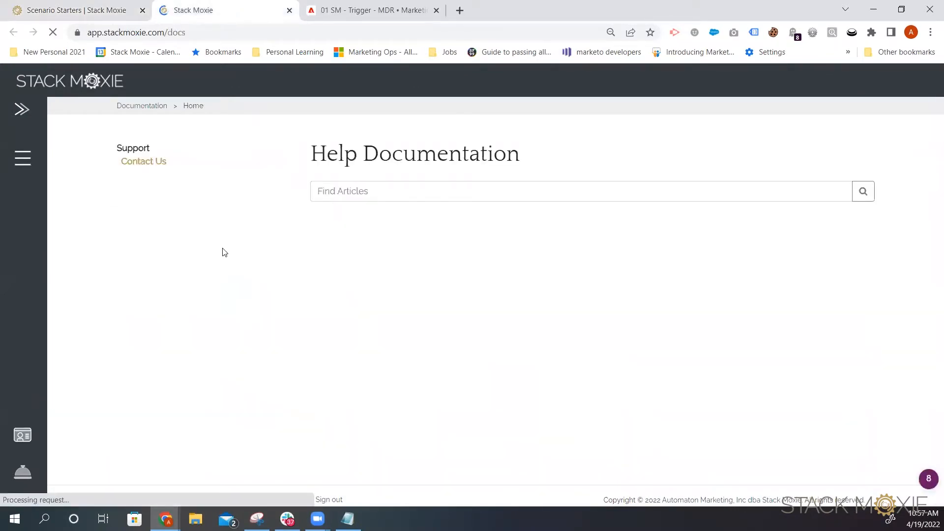
scroll(209, 359, down, 5)
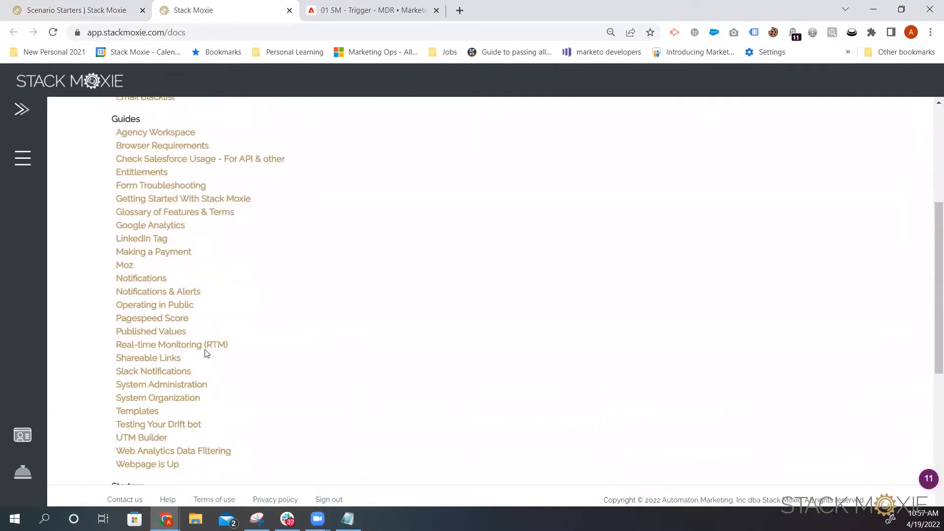
click(205, 347)
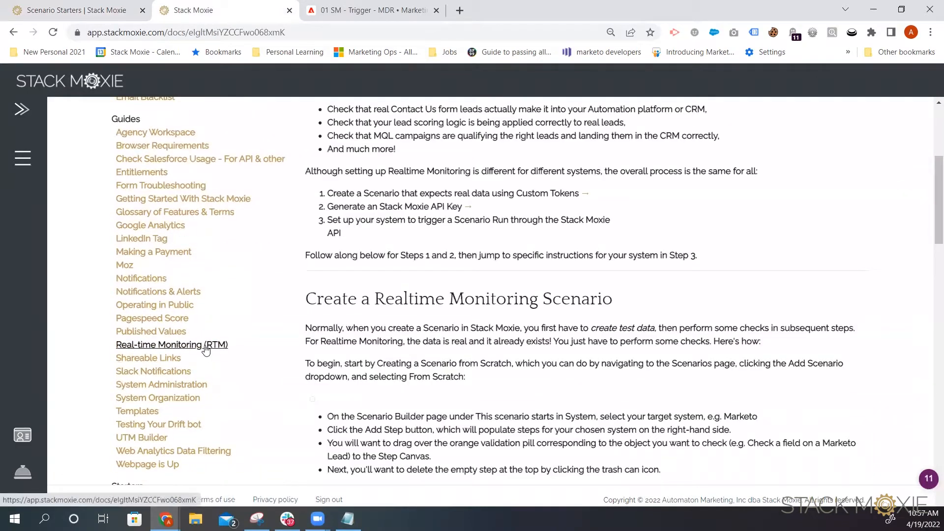
Step: Return to Scenario Starters, start a scenario from Scratch, and set it to start in Marketo
click(102, 7)
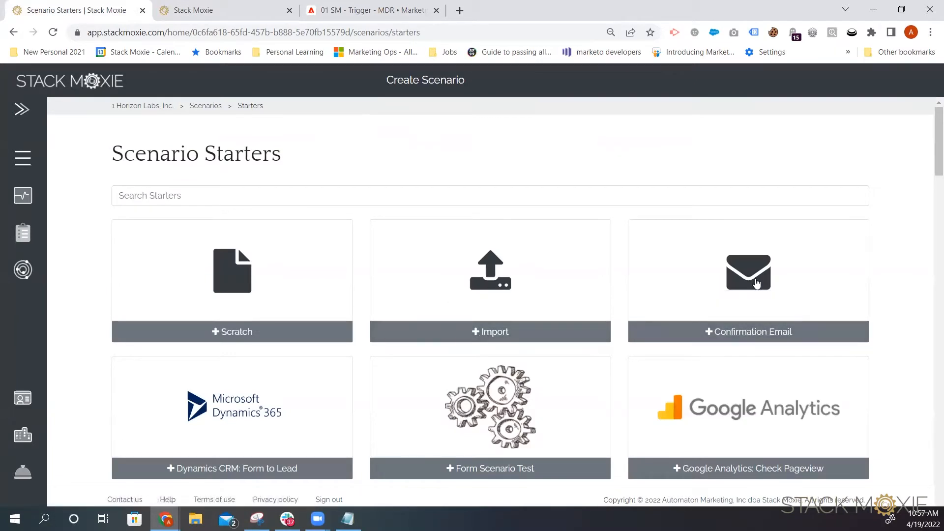
click(269, 292)
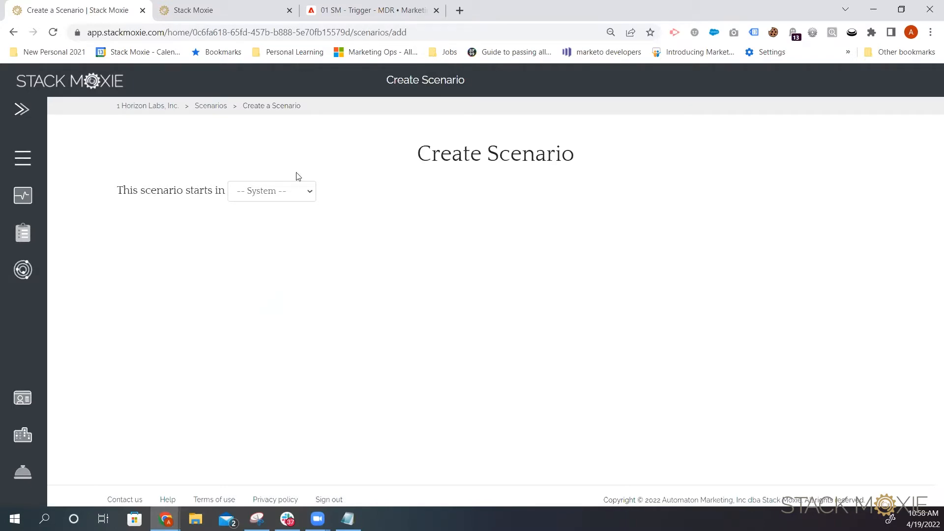
click(265, 198)
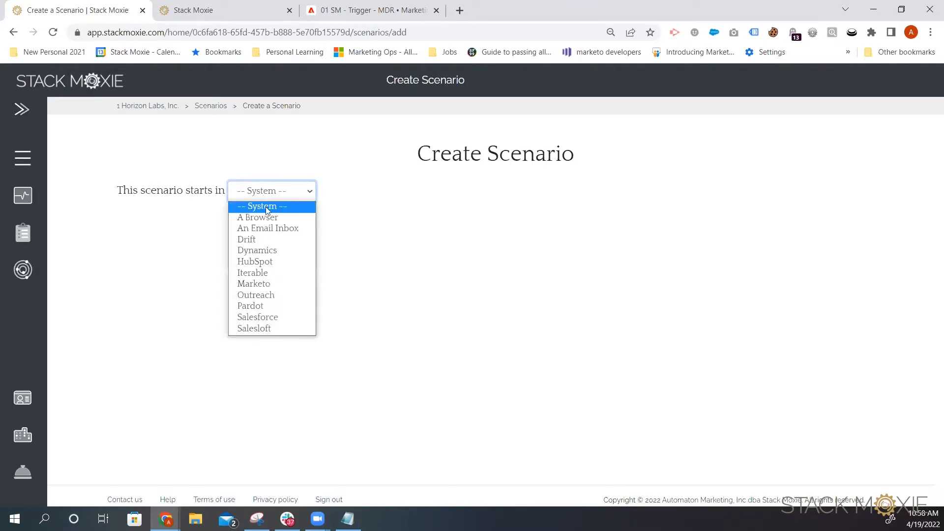
click(259, 285)
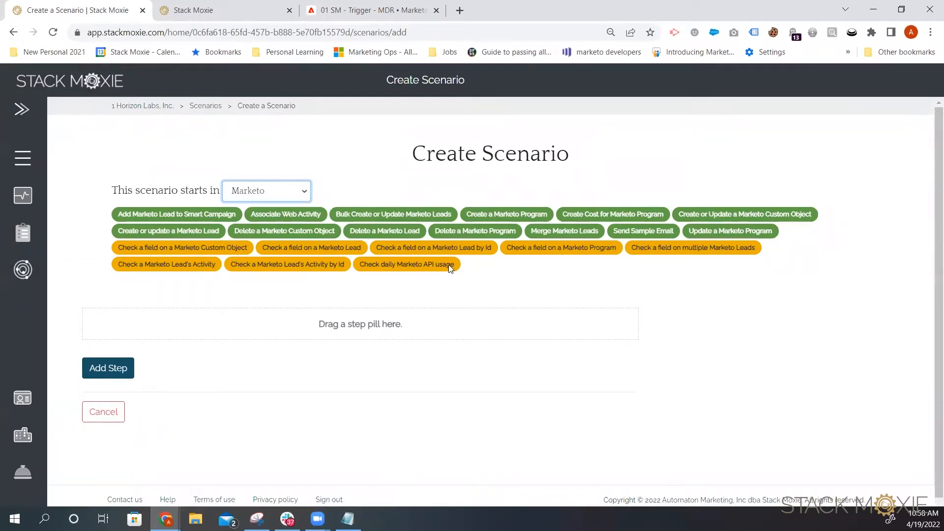
Step: Add a 'Check a field on a Marketo Lead by Id' step to the scenario definition
drag(439, 246, 334, 328)
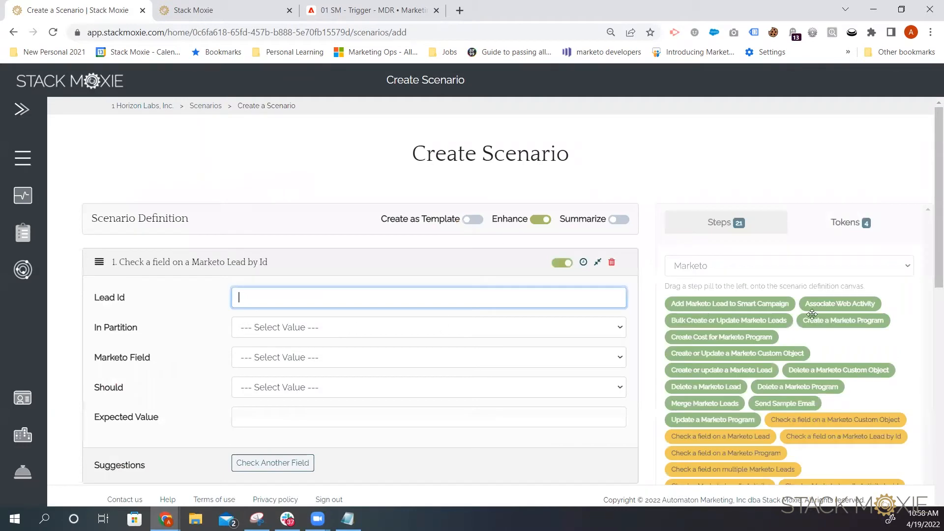
scroll(826, 301, down, 2)
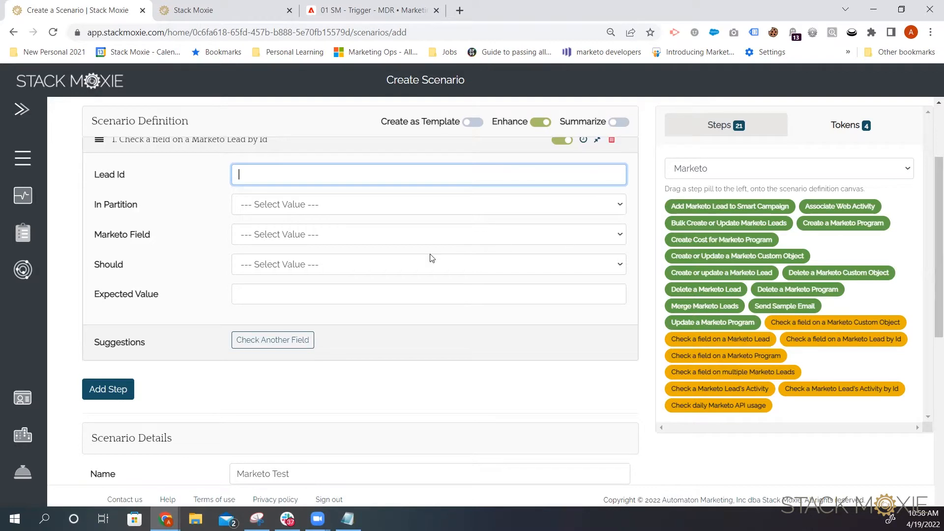
scroll(301, 224, up, 1)
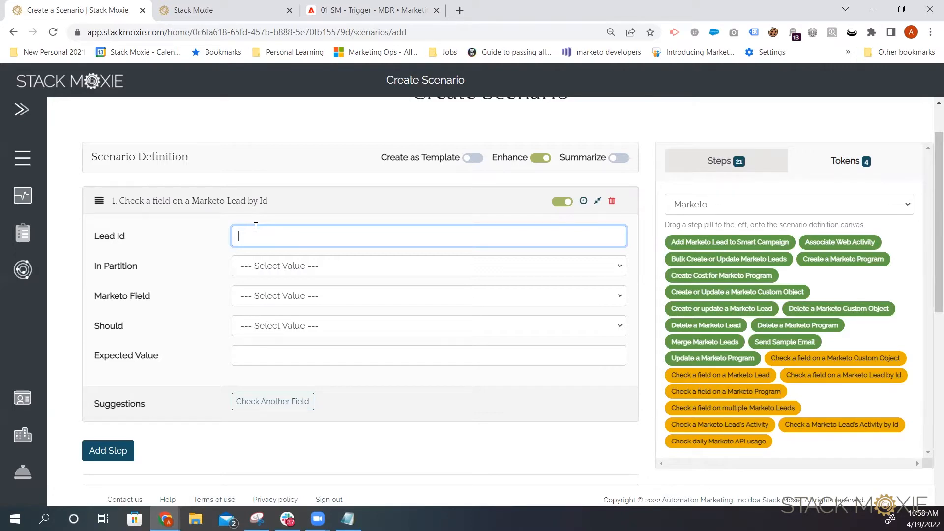
Step: Set the step's Lead Id to the {{from.webhook.id}} token and its partition to Default
click(252, 238)
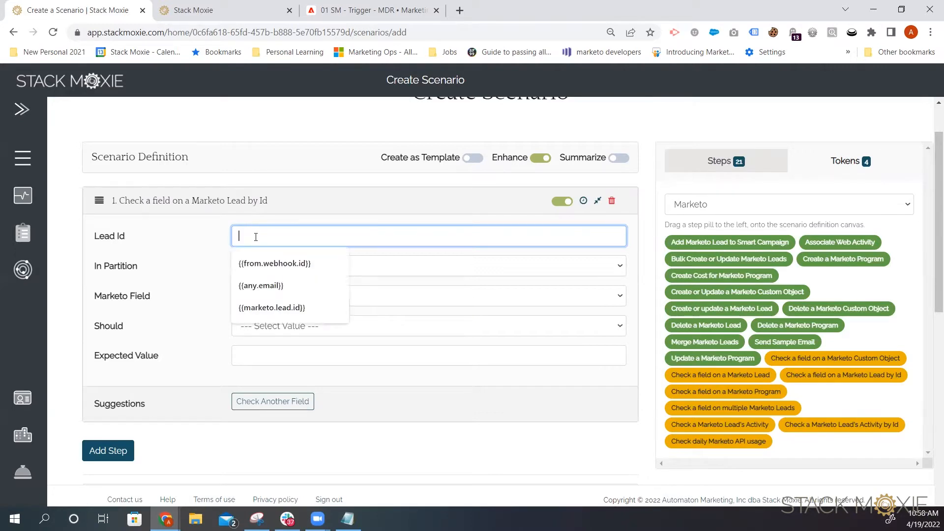
click(280, 264)
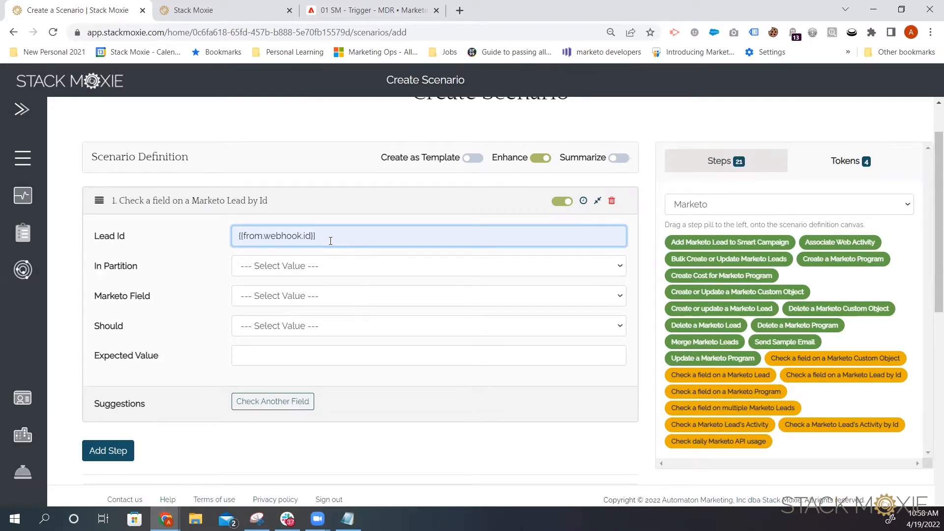
click(305, 269)
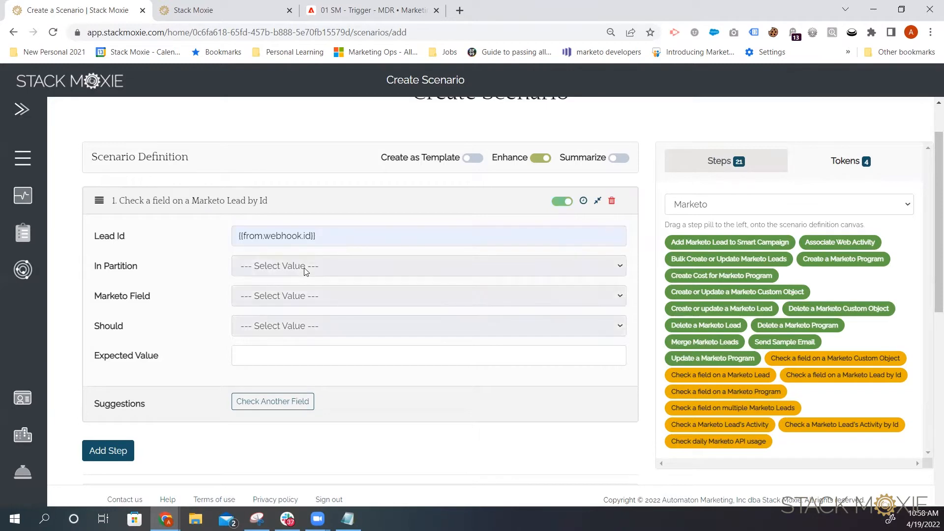
click(305, 270)
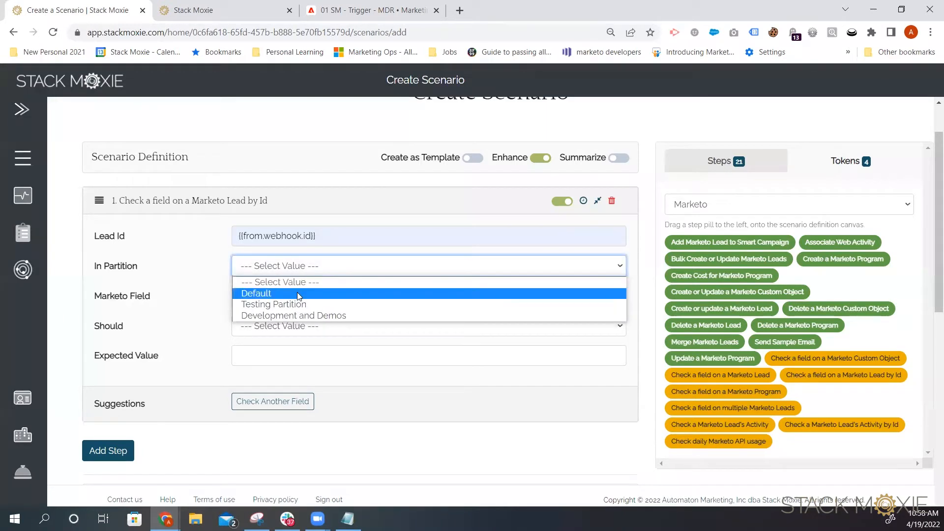
click(297, 292)
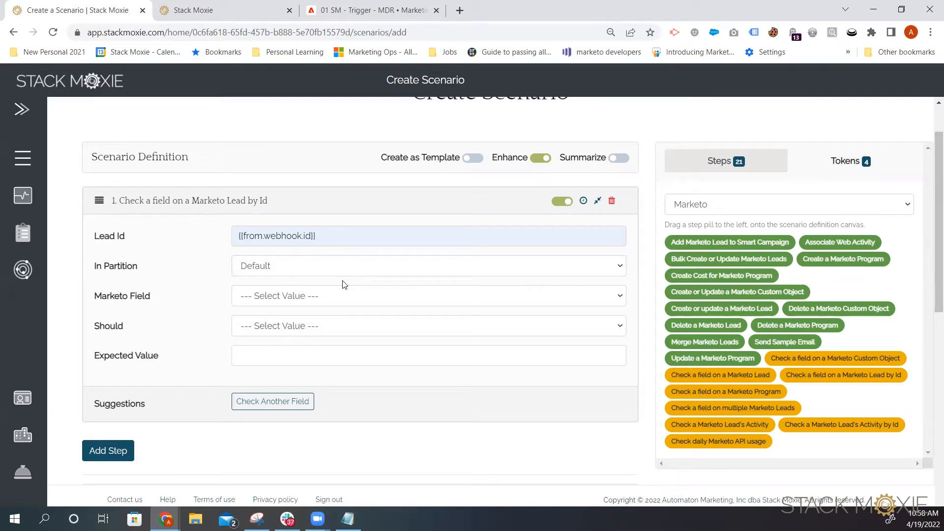
Step: Set the Marketo Field to Email Address with the condition Be Set
click(308, 301)
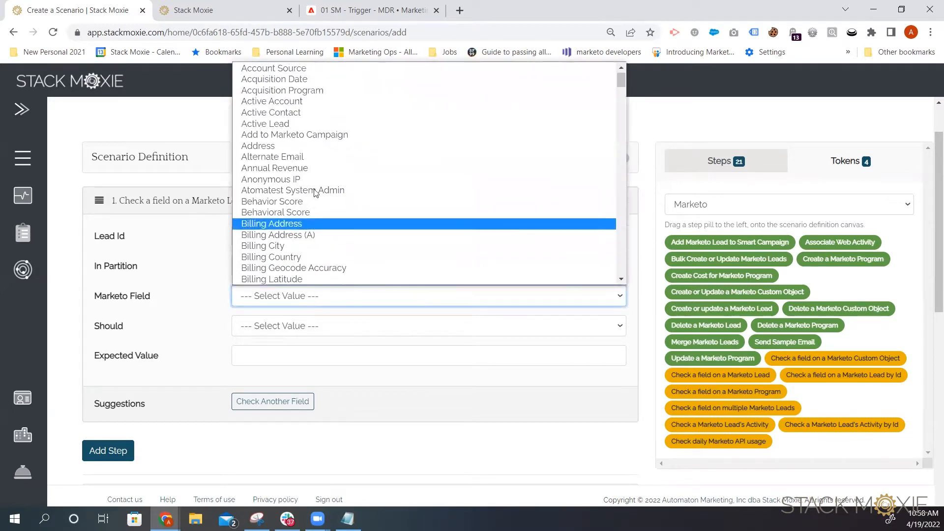
scroll(315, 197, down, 8)
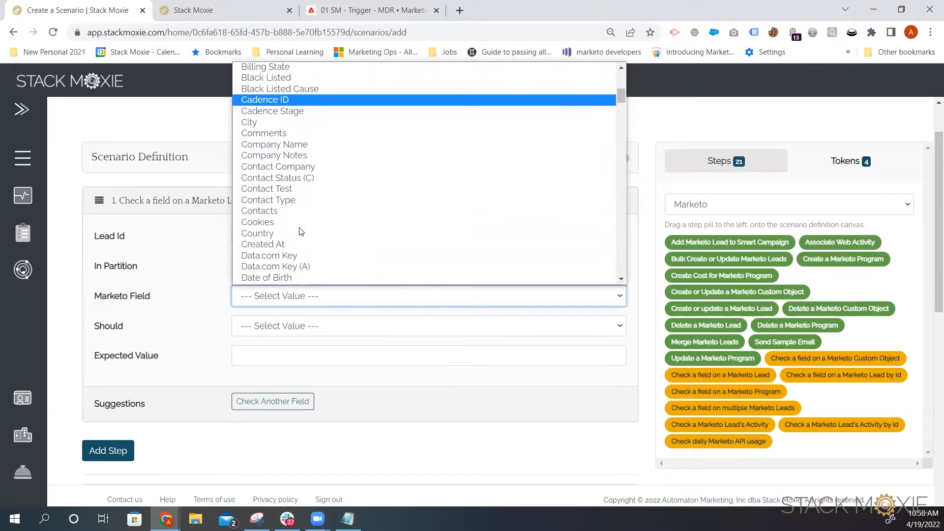
scroll(301, 232, down, 3)
click(316, 148)
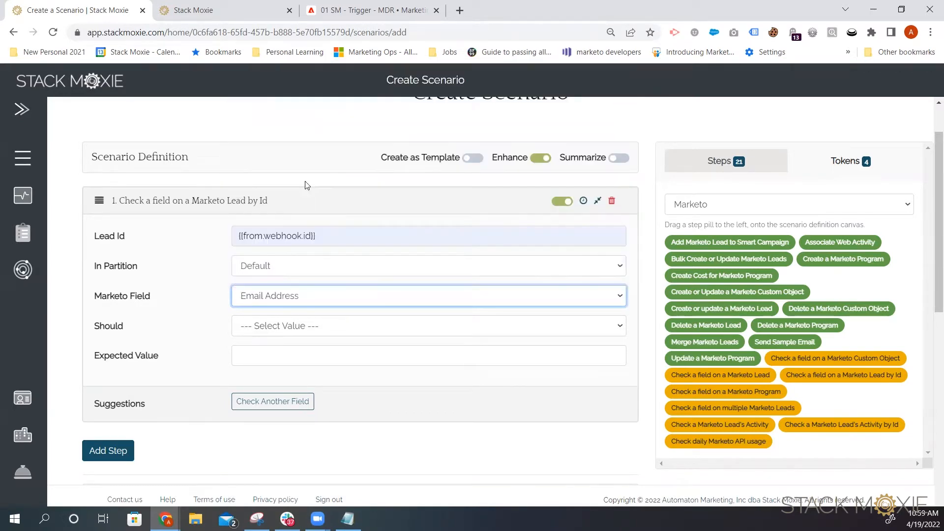
click(287, 329)
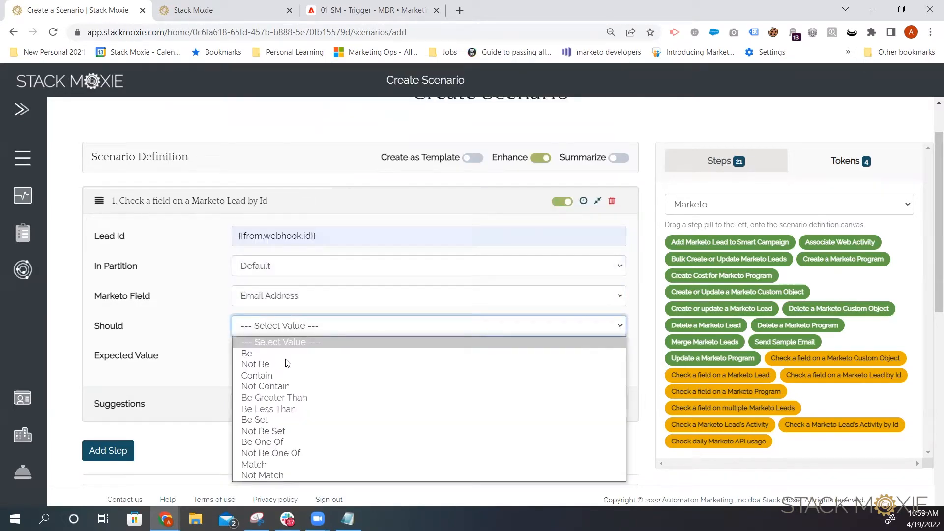
click(286, 419)
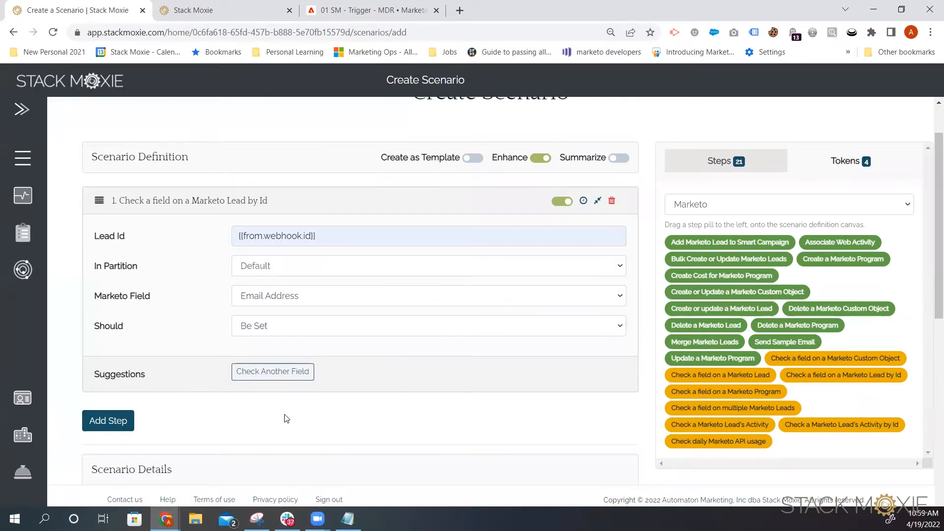
Step: Add another field check for Country with the condition Be Set
click(285, 374)
scroll(506, 347, down, 4)
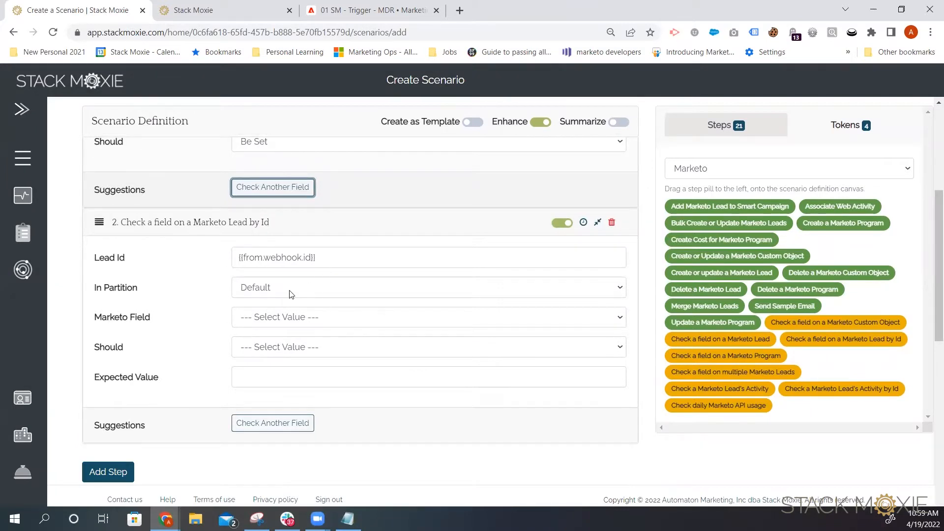
click(288, 325)
scroll(316, 272, down, 5)
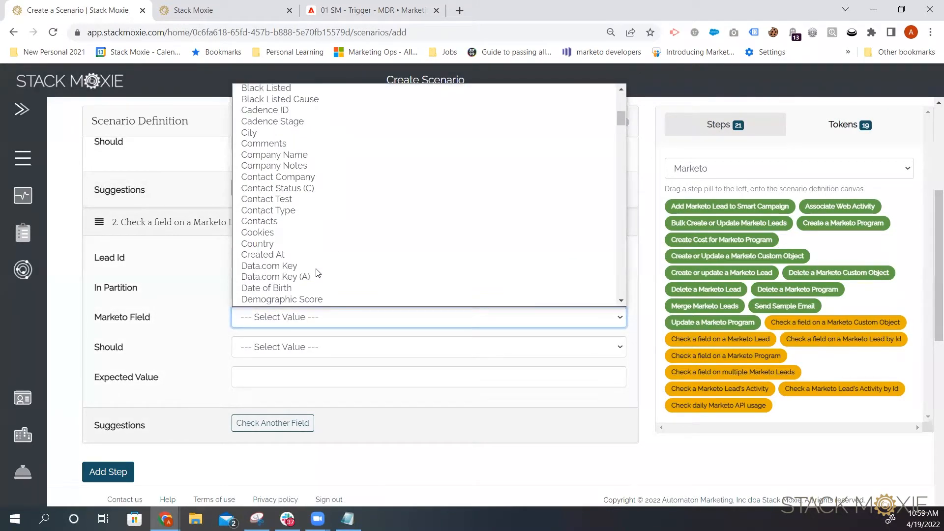
click(299, 249)
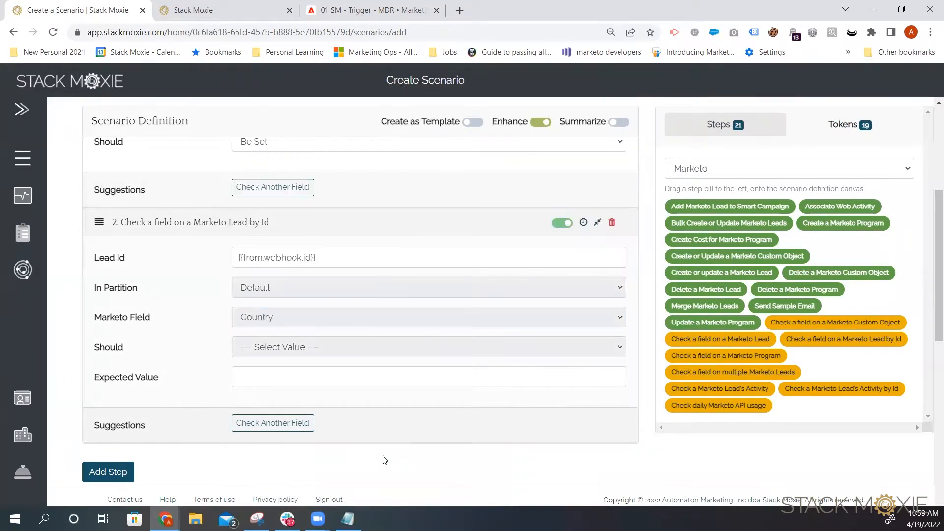
click(315, 350)
click(295, 444)
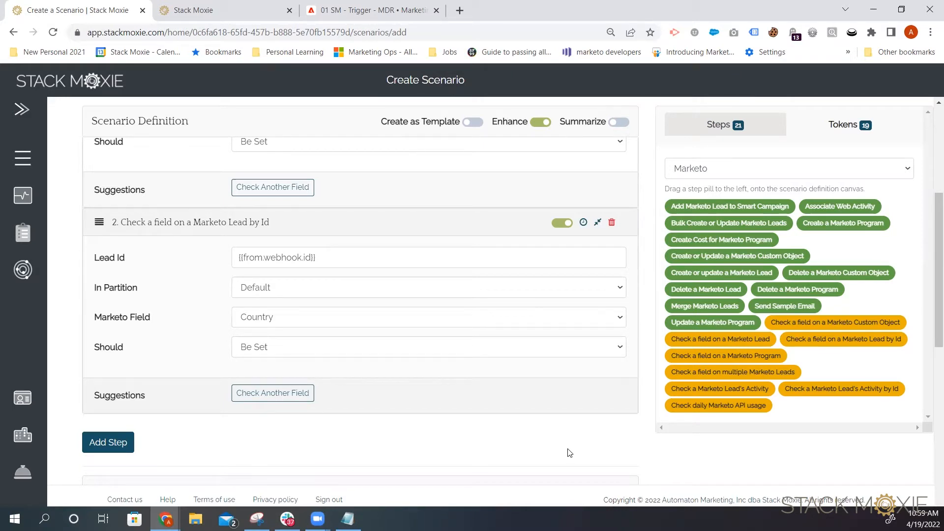
Step: Add a third field check for Lead Source with the condition Be One Of
click(284, 396)
scroll(311, 427, down, 3)
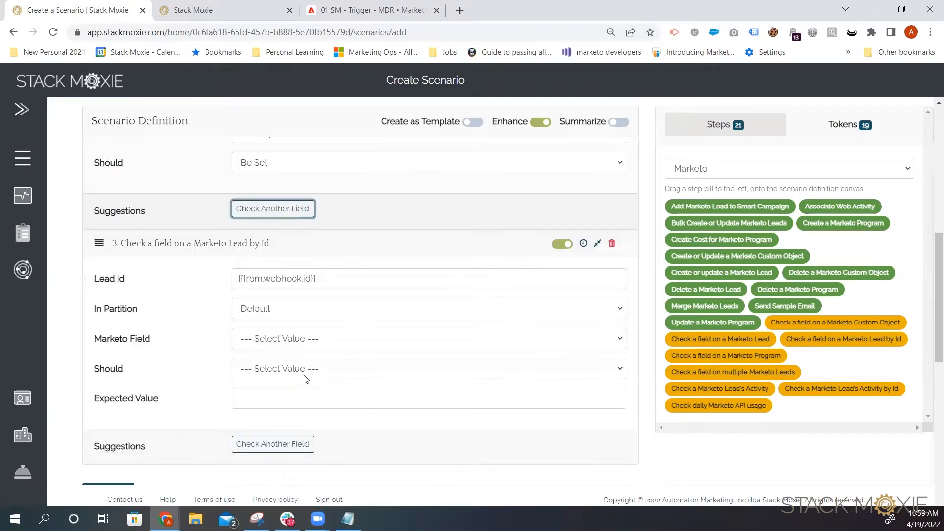
click(294, 344)
scroll(305, 268, down, 20)
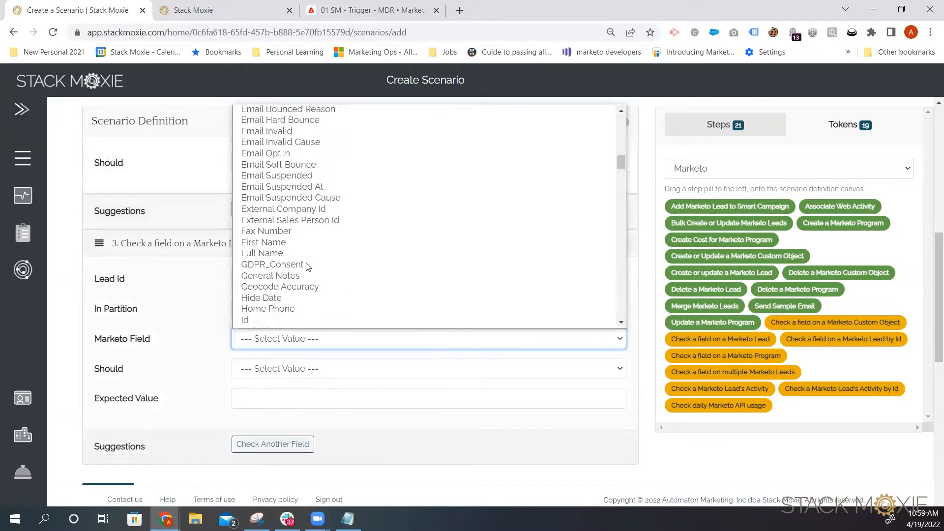
scroll(306, 266, down, 5)
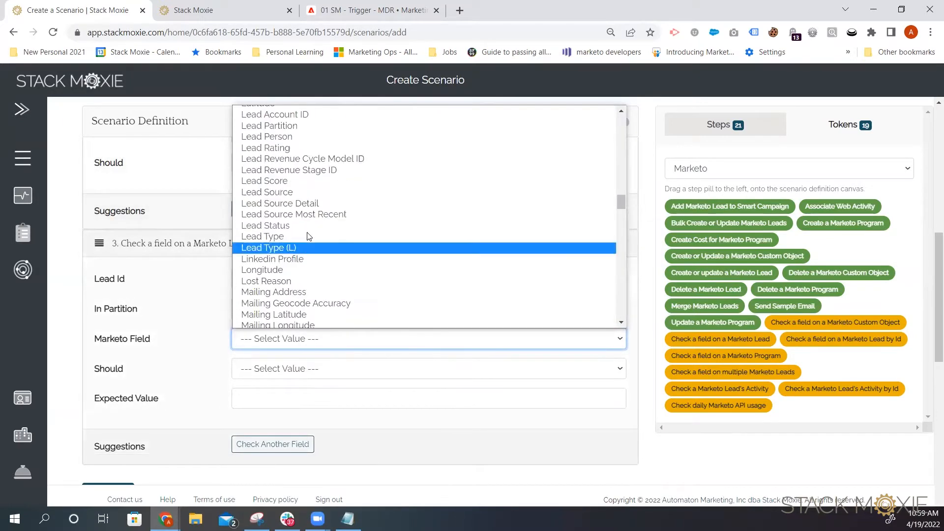
click(317, 201)
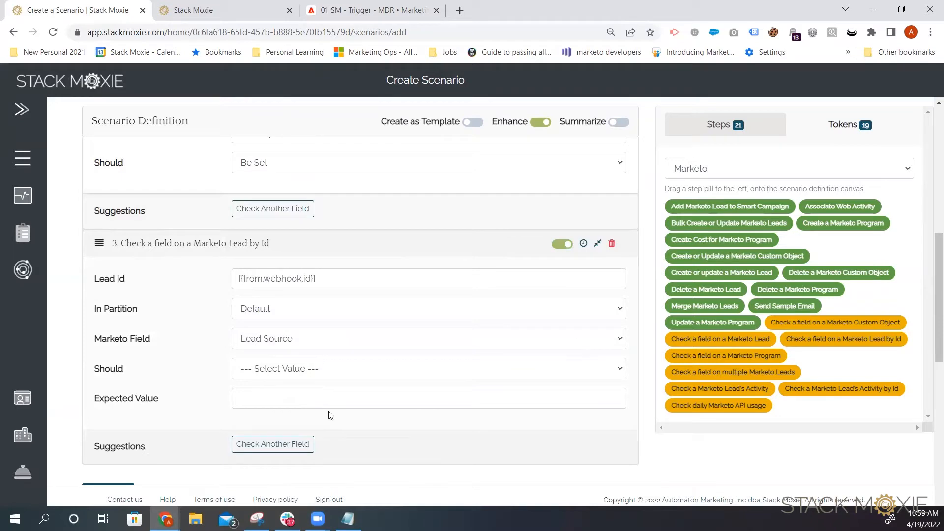
click(283, 369)
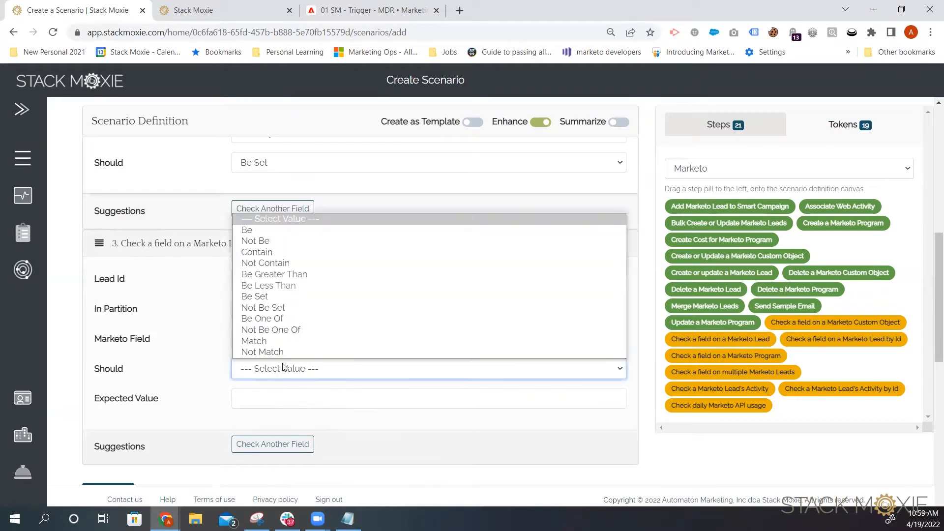
click(291, 320)
Step: Copy the {{publishedValues.stack_moxie_utm_source}} token from the Tokens list into the third check's Expected Value
click(846, 126)
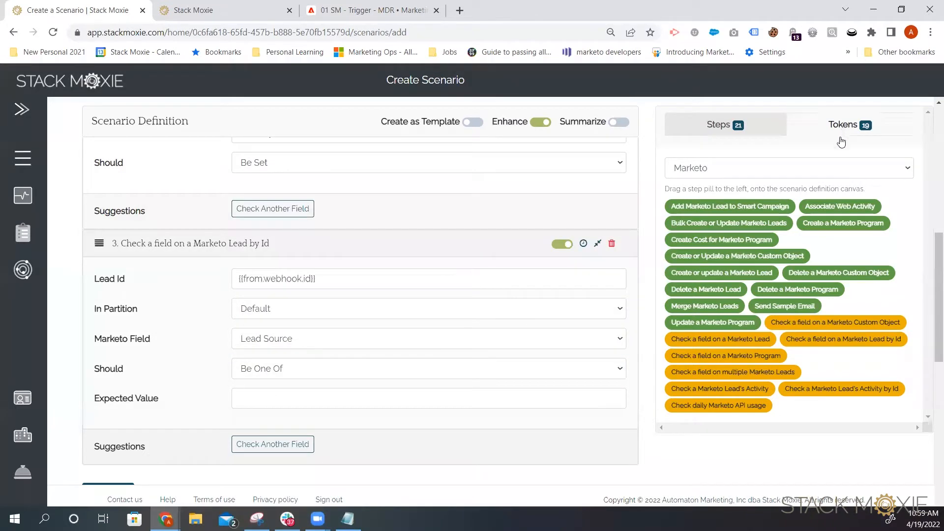
drag(926, 264, 911, 406)
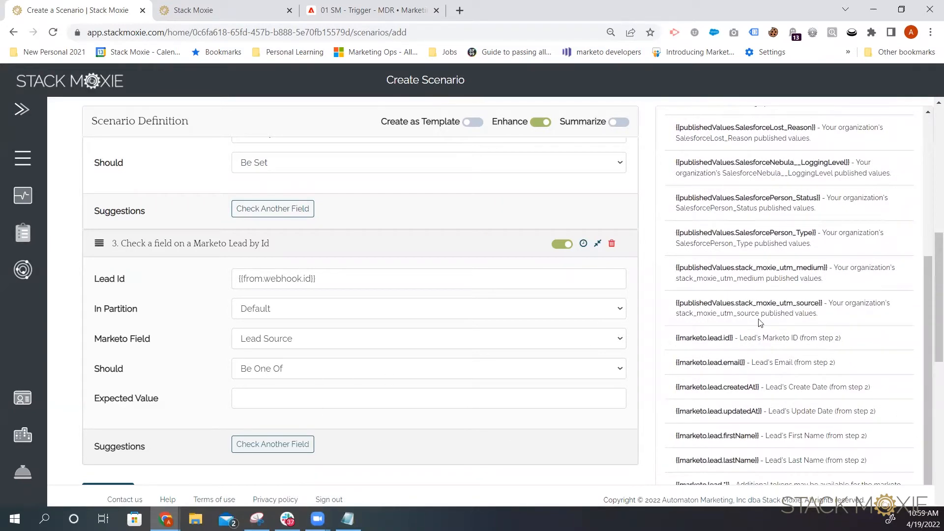
drag(826, 303, 690, 317)
right_click(690, 306)
click(690, 327)
drag(829, 301, 694, 305)
click(823, 300)
right_click(694, 305)
click(708, 313)
click(258, 401)
right_click(262, 404)
click(305, 292)
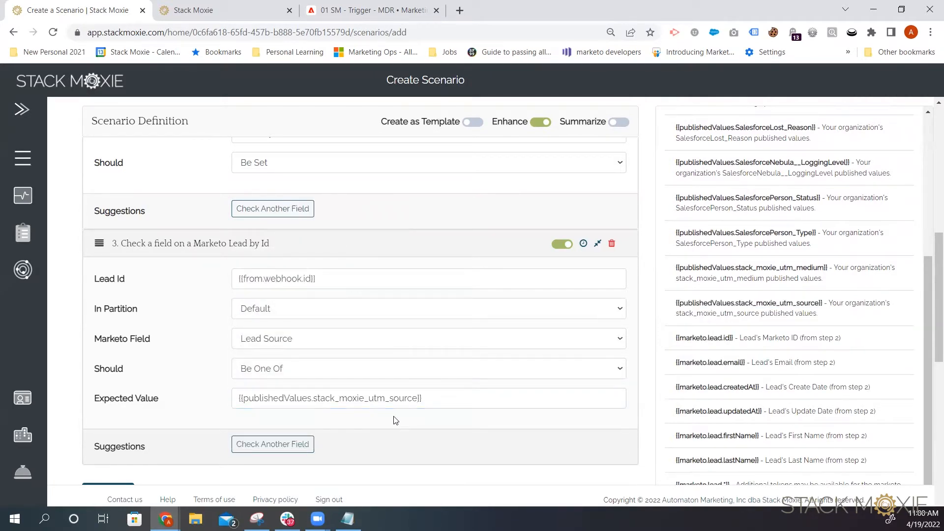
Step: Review the three field checks in the scenario definition
scroll(392, 423, up, 4)
scroll(392, 423, up, 4)
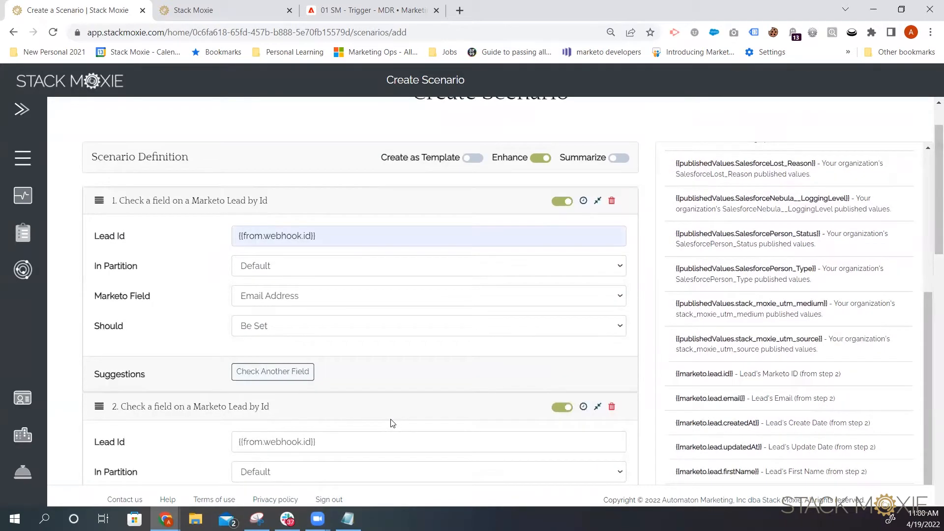
scroll(392, 423, down, 7)
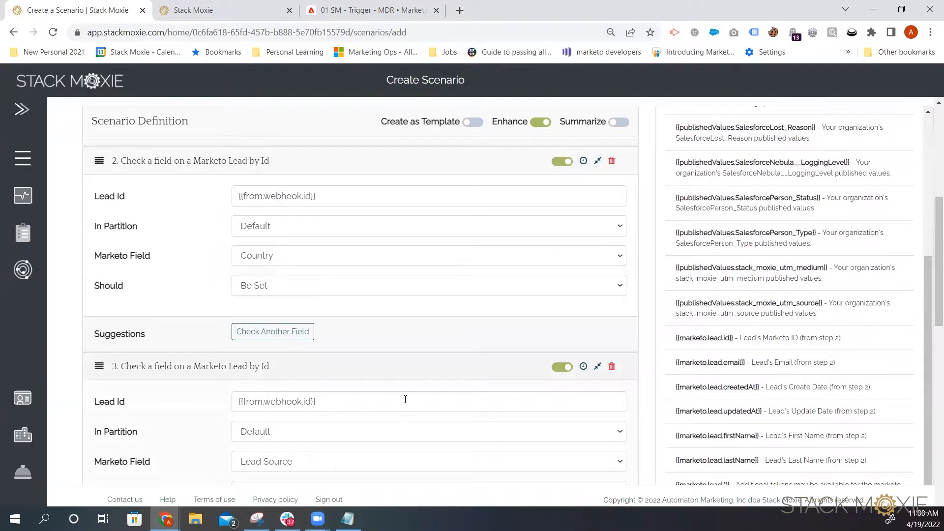
scroll(405, 399, down, 1)
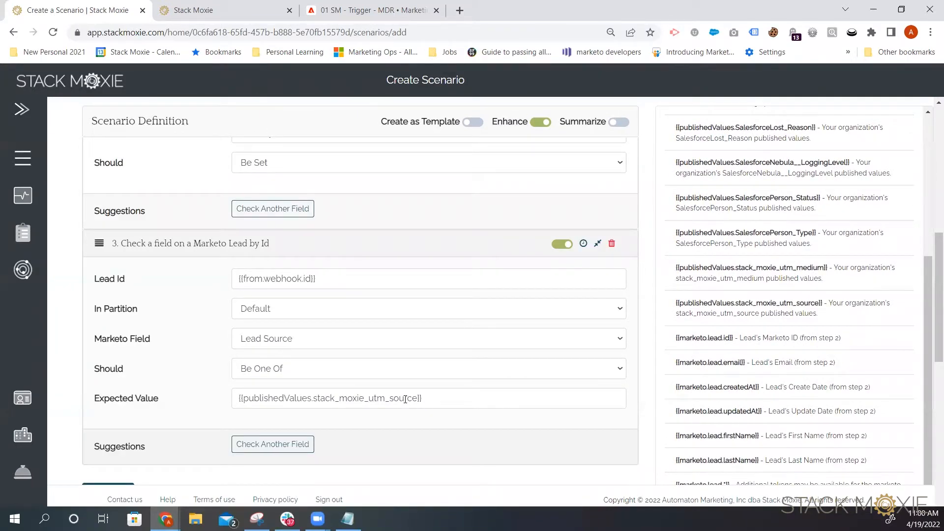
Step: Name the scenario RTM - MDR -V2 and file it in the ZZ 02 Demo Scenarios folder
scroll(403, 398, down, 6)
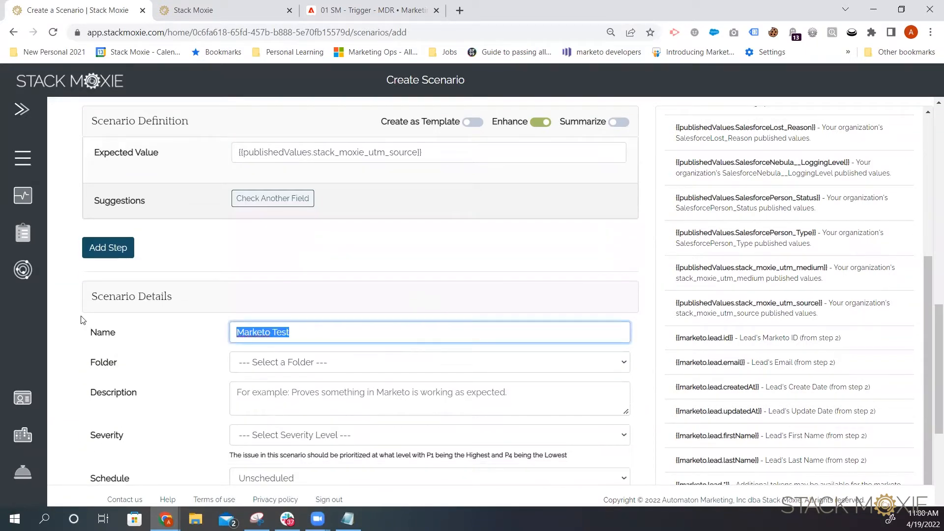
key(BackSpace)
text(RTM)
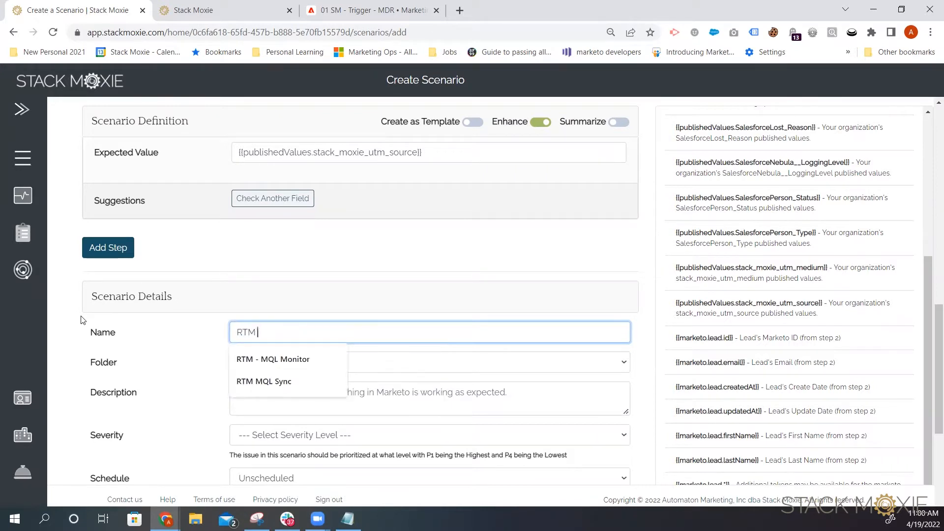
text( -)
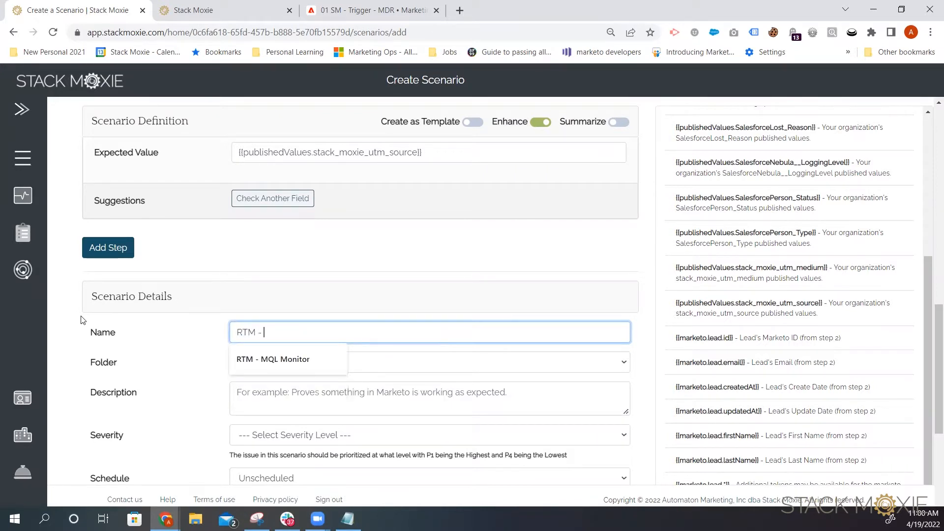
text( MDR -)
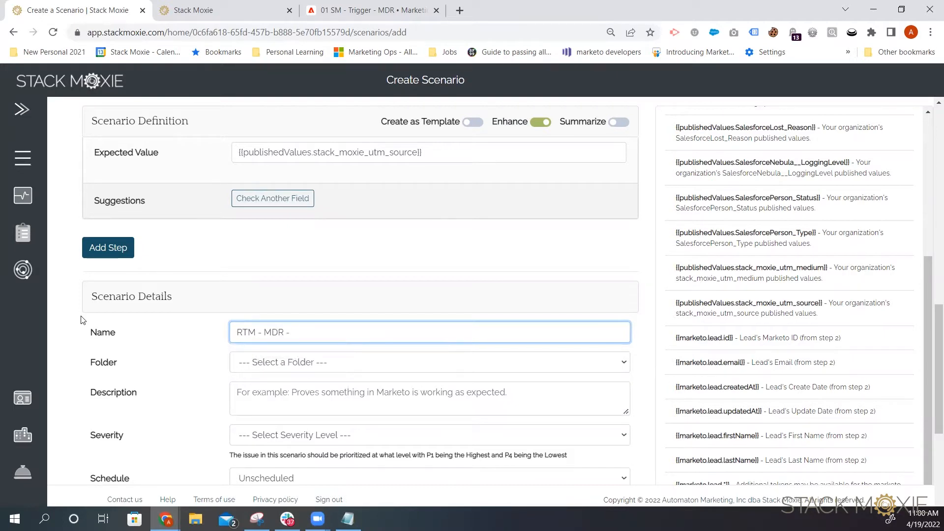
text(V2)
click(294, 367)
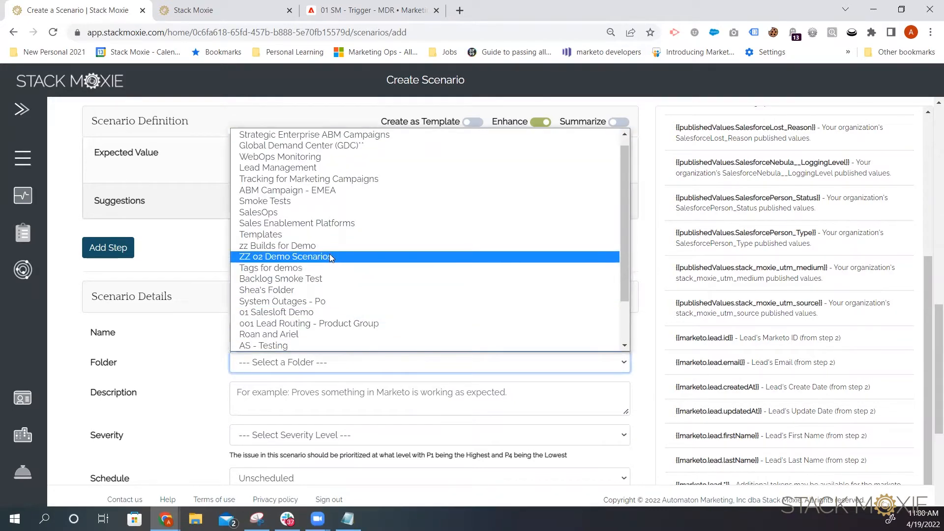
click(330, 256)
Step: Send the scenario's alerts to the Marketing Ops group and save the scenario
scroll(352, 302, down, 7)
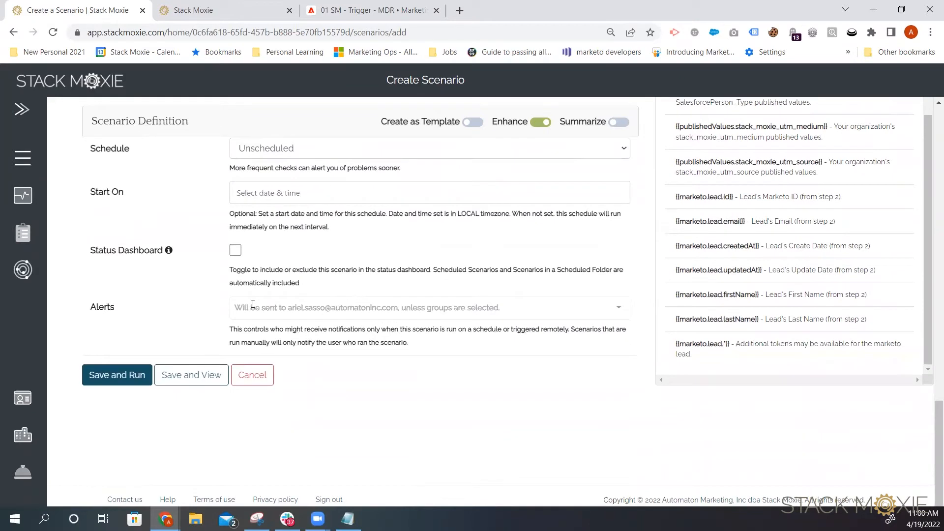
click(292, 309)
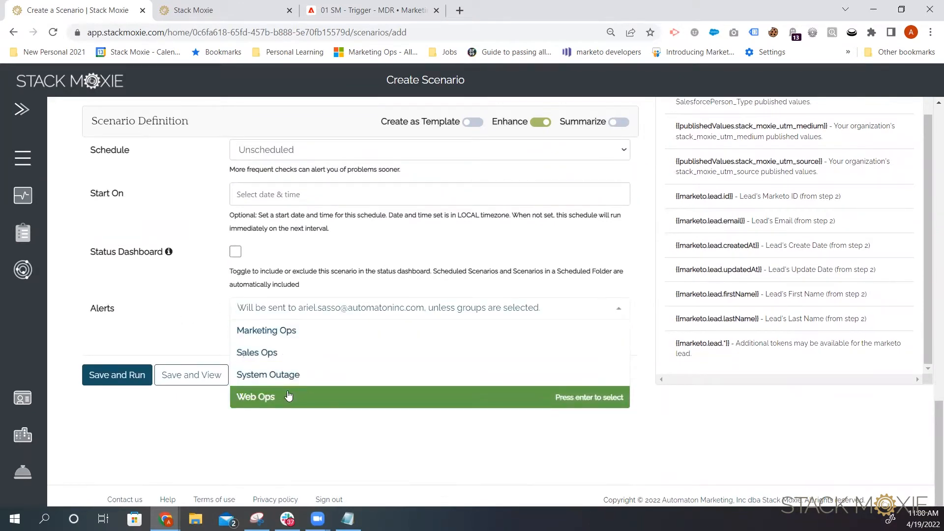
click(296, 331)
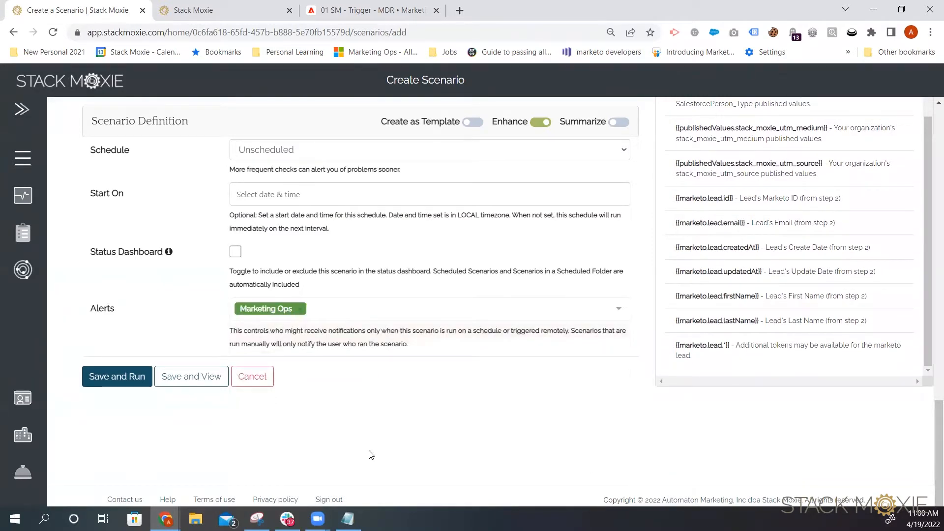
click(205, 386)
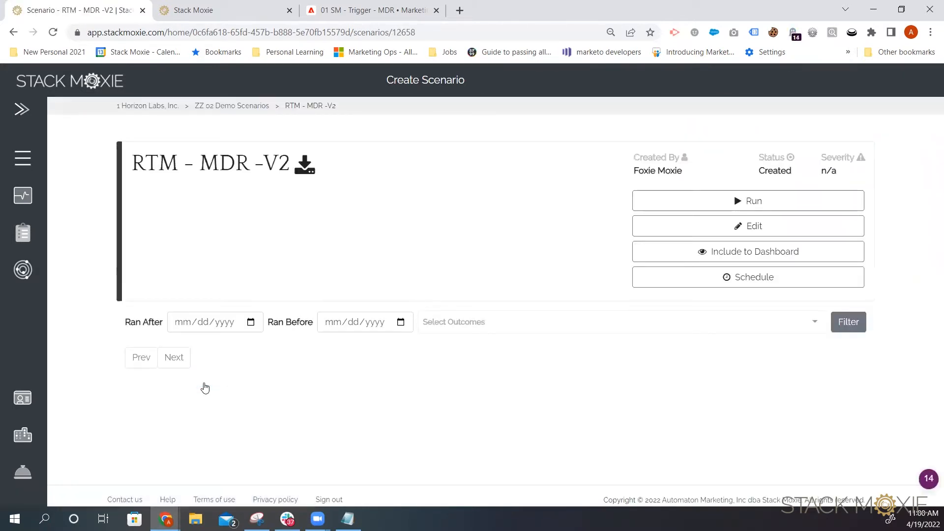
Step: Reopen the scenario for editing, include it in the Status Dashboard, and save it again
click(706, 227)
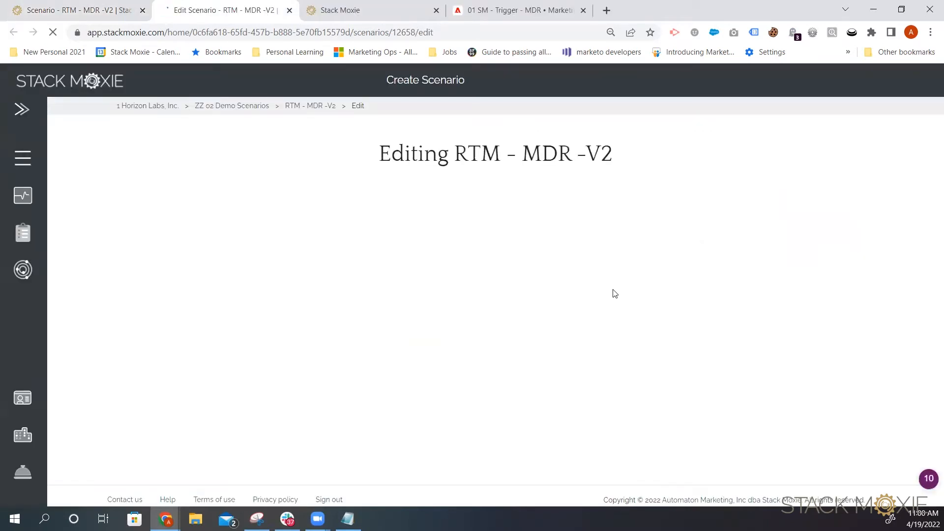
scroll(600, 292, down, 3)
scroll(600, 291, down, 8)
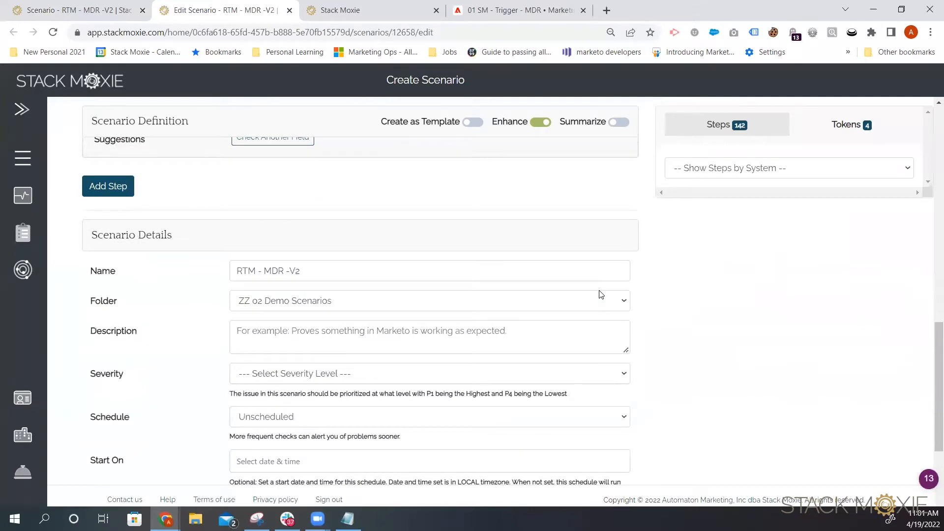
scroll(601, 294, down, 2)
scroll(601, 294, up, 1)
scroll(601, 294, down, 1)
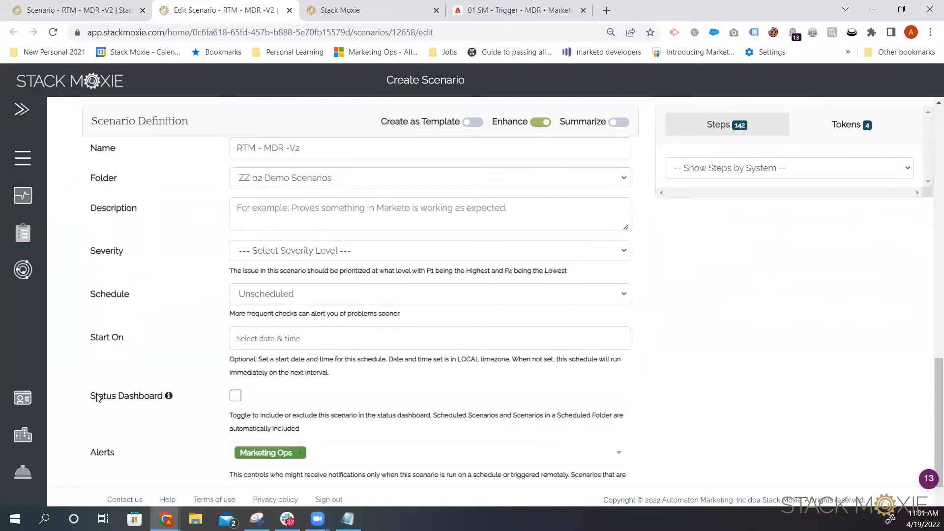
click(236, 397)
scroll(767, 400, down, 3)
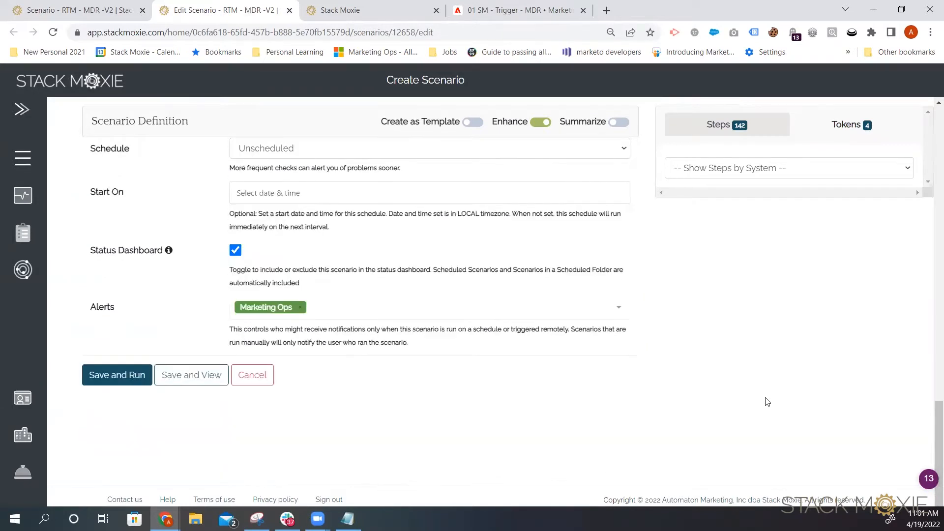
click(192, 384)
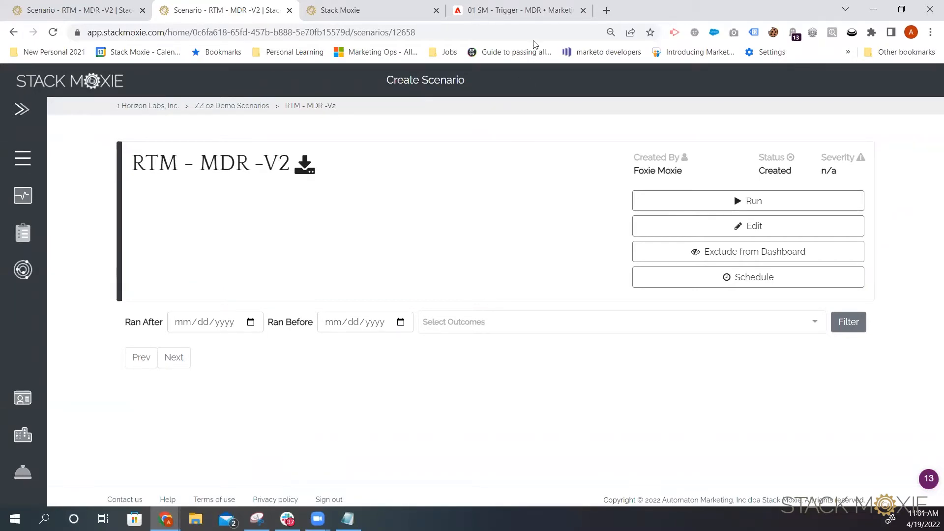
Step: Switch to Marketo and open the Webhooks page in Admin
click(537, 12)
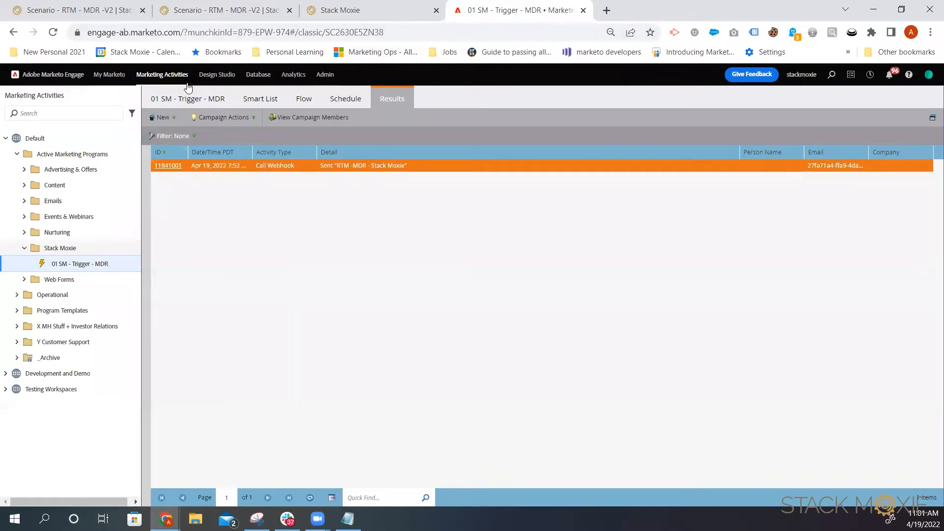
click(325, 79)
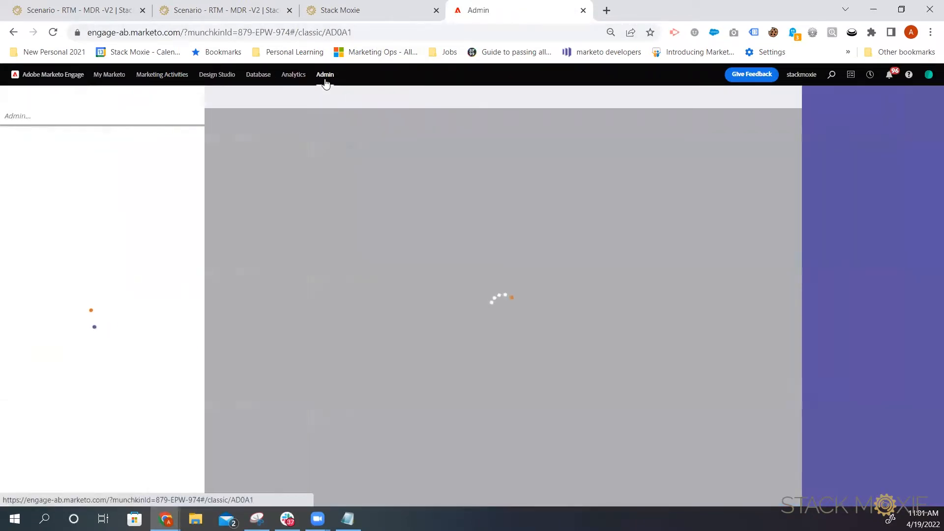
scroll(150, 309, down, 2)
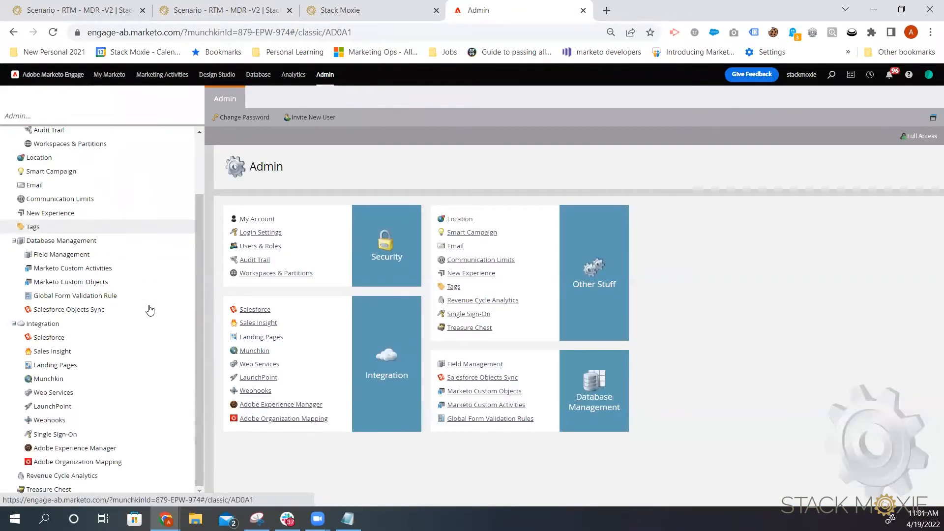
click(93, 421)
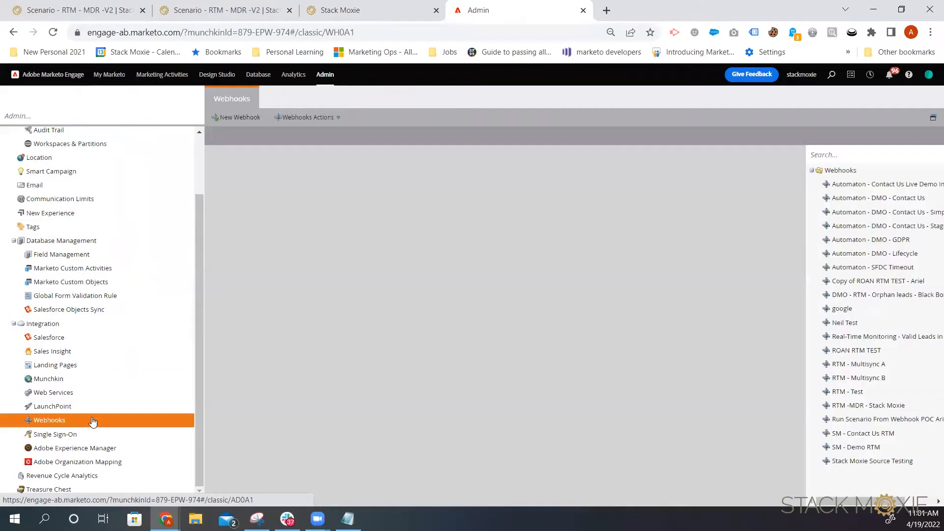
Step: Start a new webhook named RTM - MDR - Stack Moxie v2
click(307, 118)
click(303, 134)
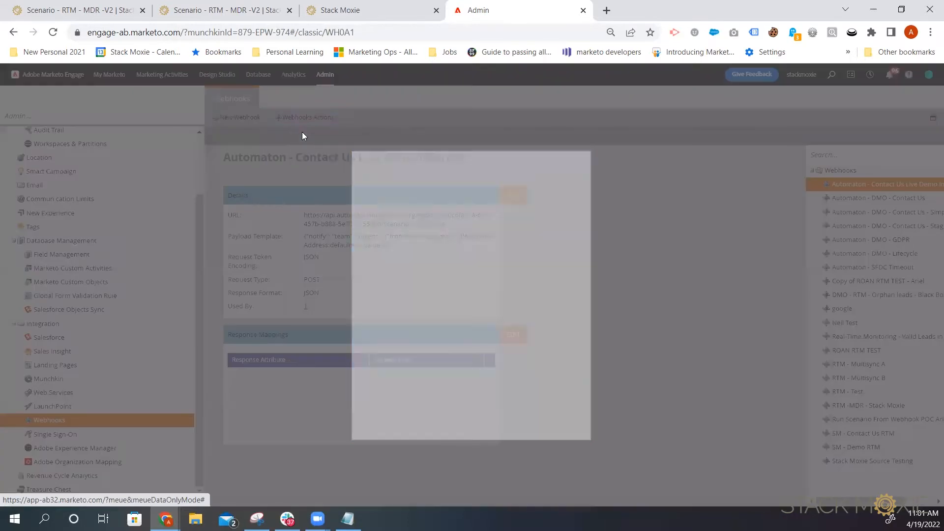
click(476, 198)
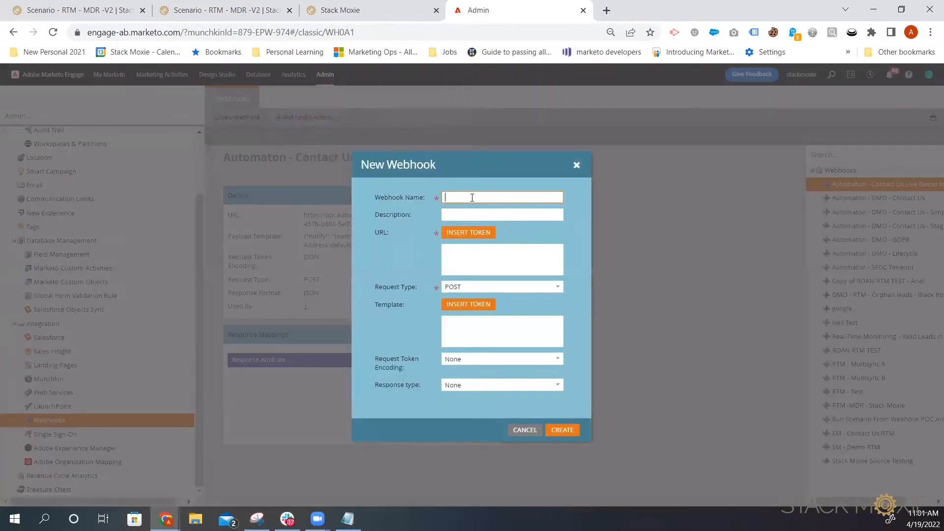
text(RTM - MDR - Stack Moxie)
click(489, 246)
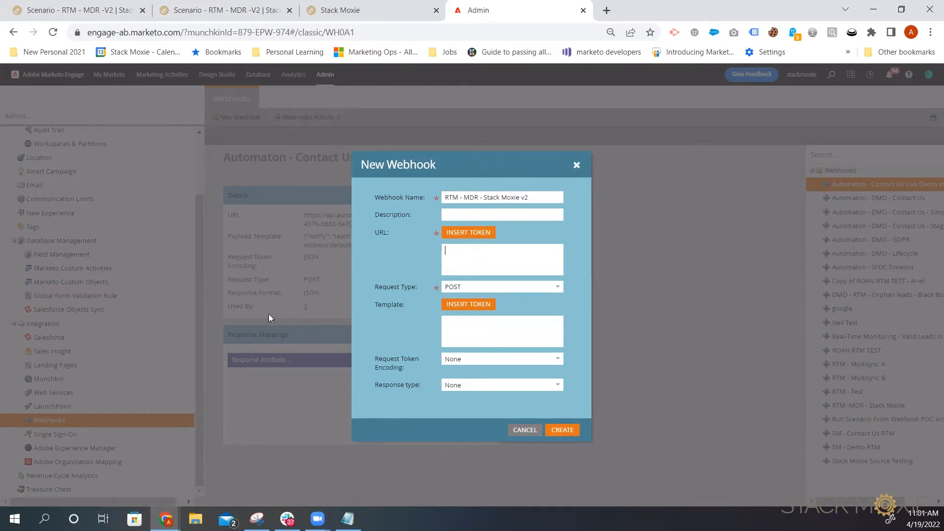
Step: Copy the example webhook URL from the Stack Moxie Realtime Monitoring documentation's Marketo webhook section
click(336, 9)
scroll(523, 230, up, 5)
scroll(523, 231, down, 20)
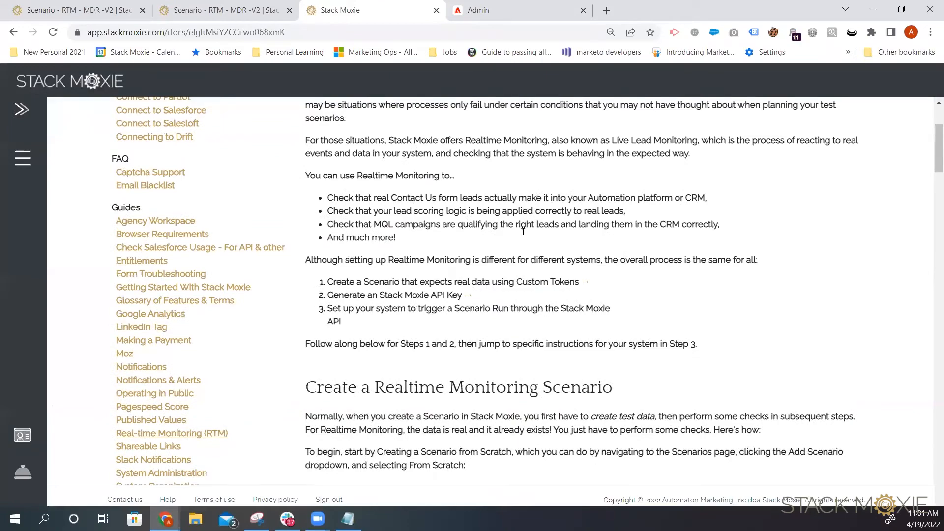
scroll(524, 235, down, 7)
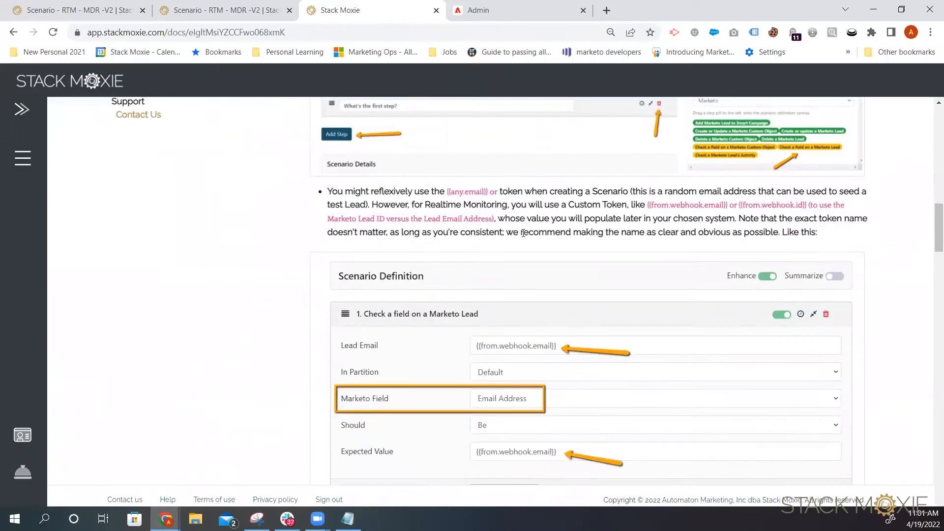
scroll(523, 233, down, 10)
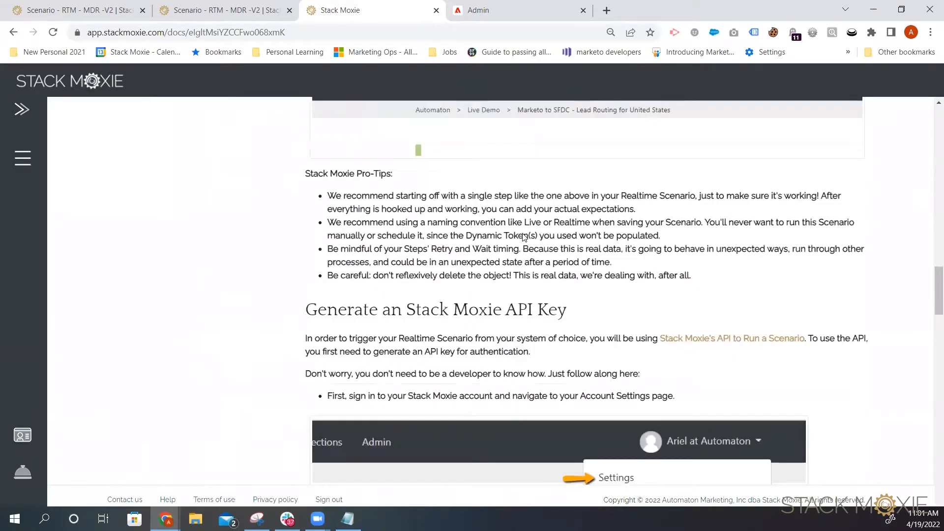
scroll(523, 233, down, 12)
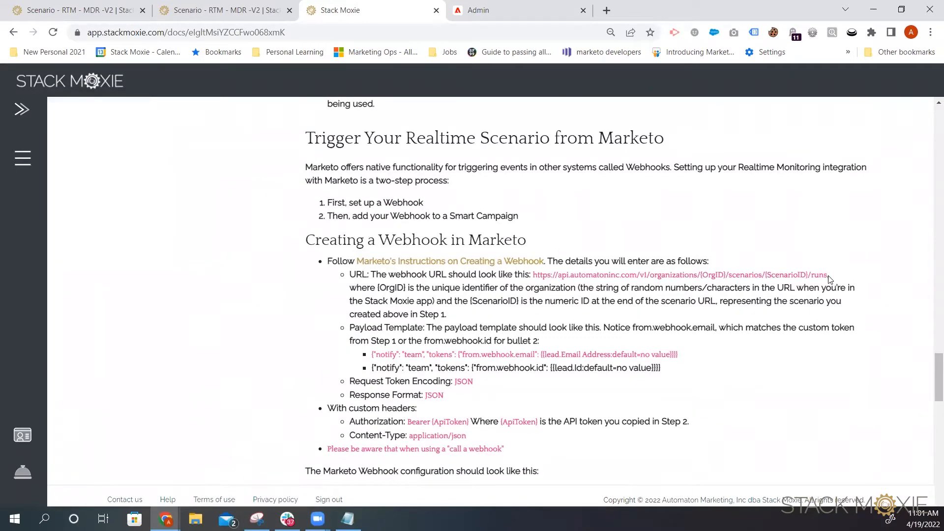
drag(830, 273, 532, 274)
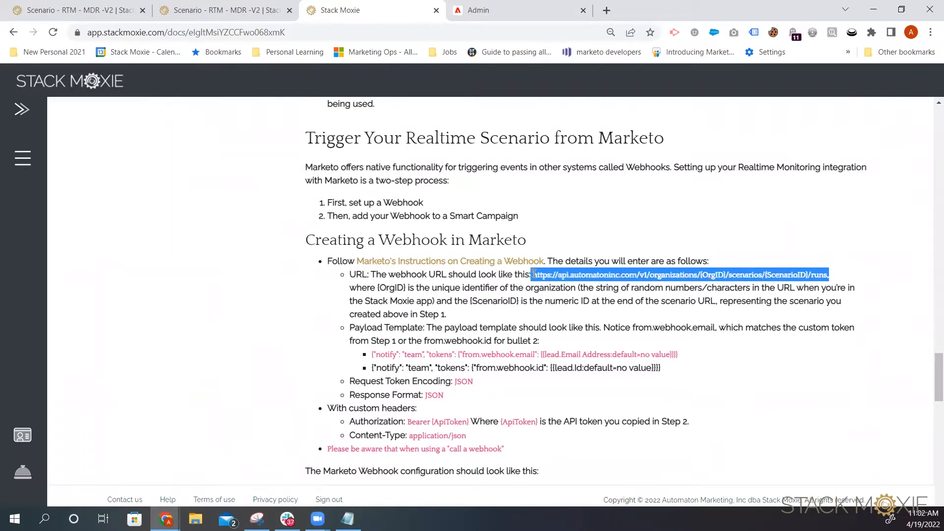
right_click(548, 274)
click(559, 286)
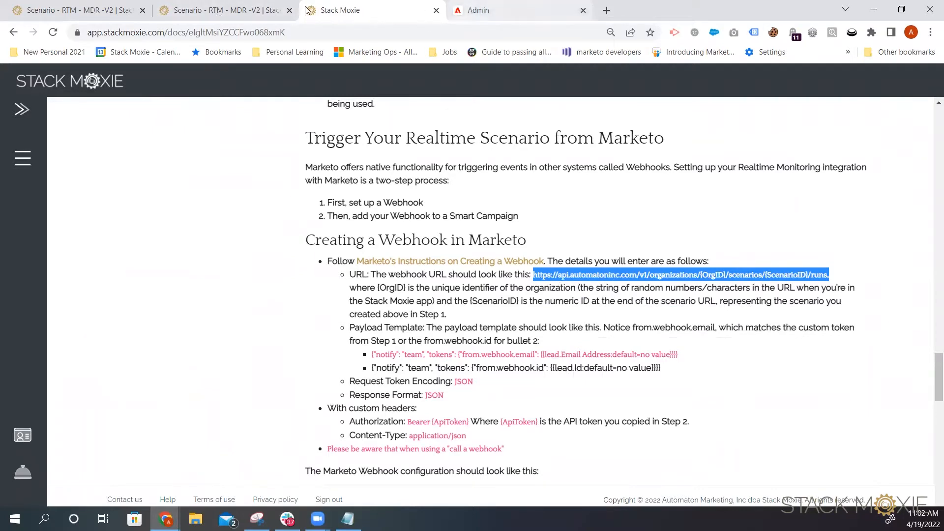
Step: Paste the URL into the new webhook's URL field and remove the trailing comma
click(479, 10)
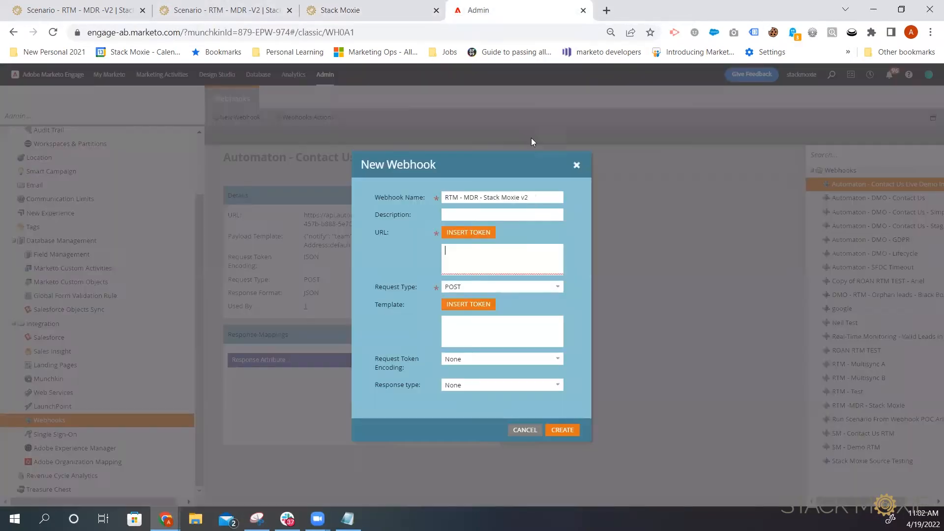
right_click(480, 255)
click(527, 346)
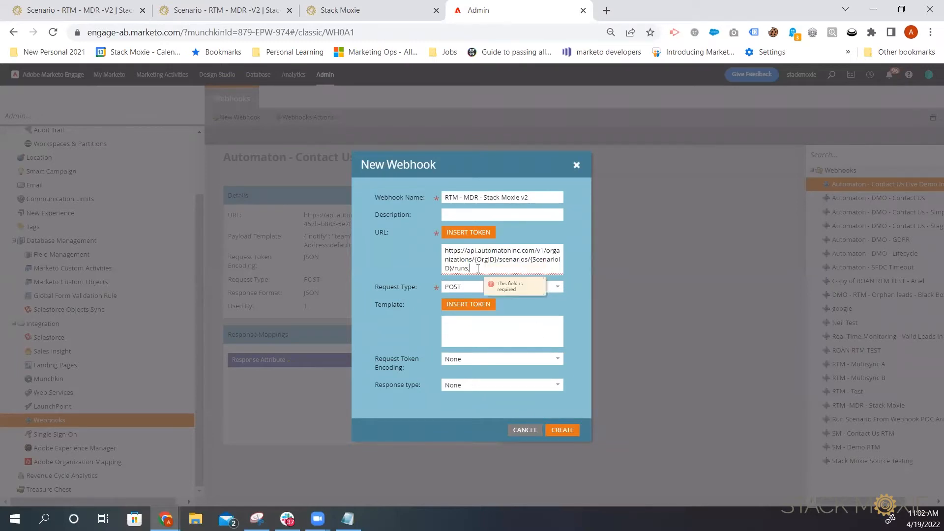
key(BackSpace)
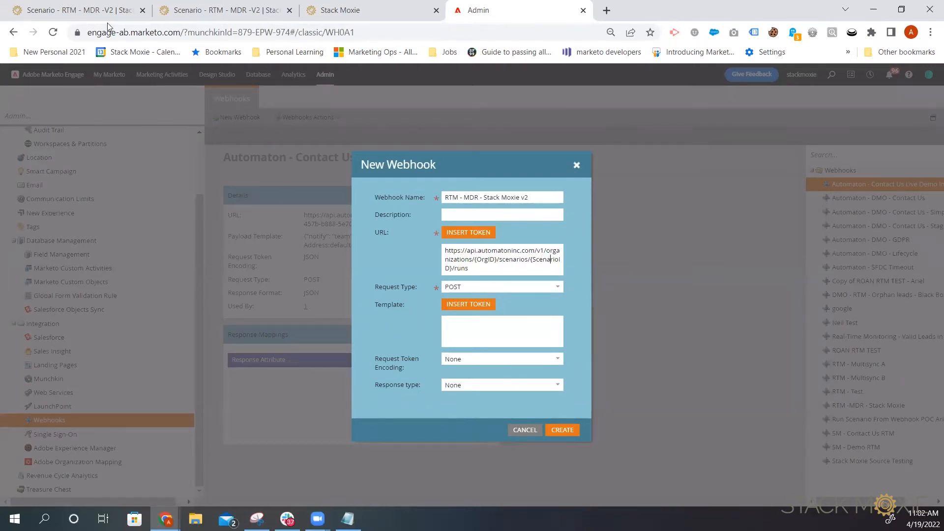
Step: Copy the organization ID from the saved scenario page's web address
click(83, 10)
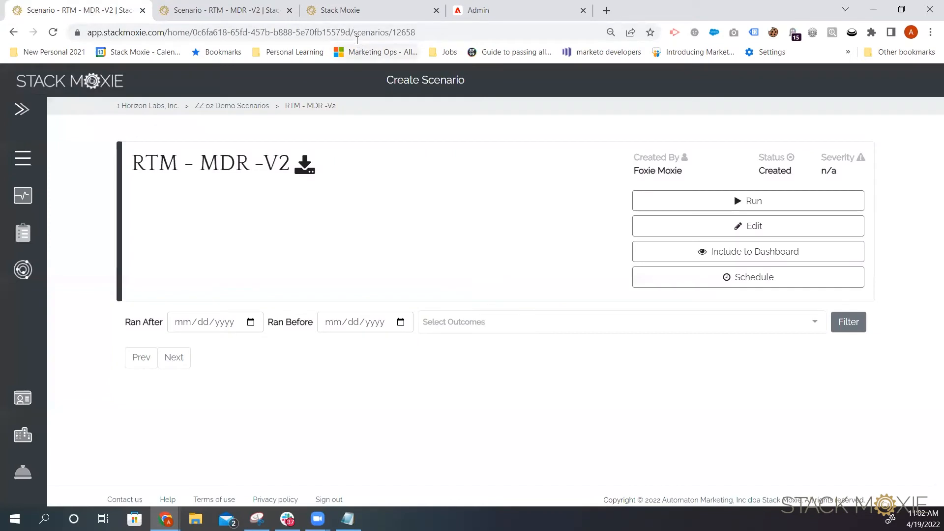
drag(350, 32, 194, 32)
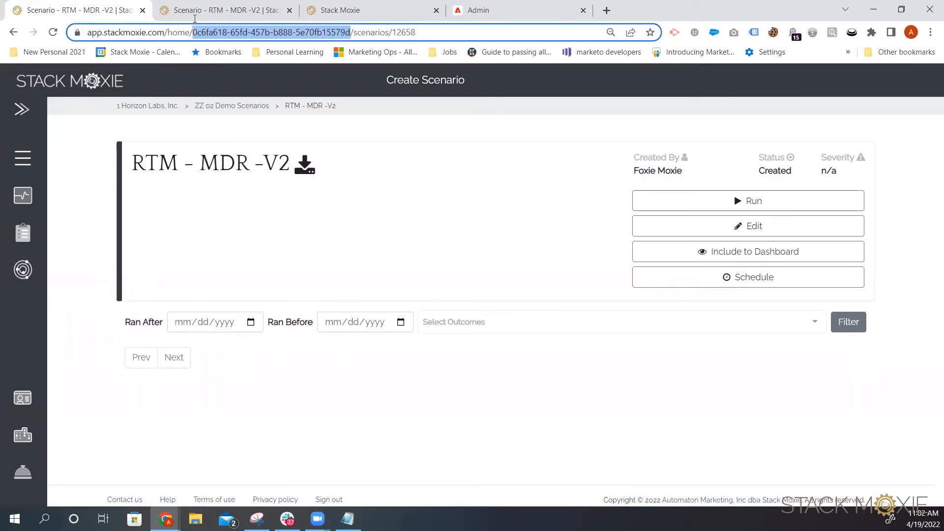
right_click(264, 33)
click(294, 100)
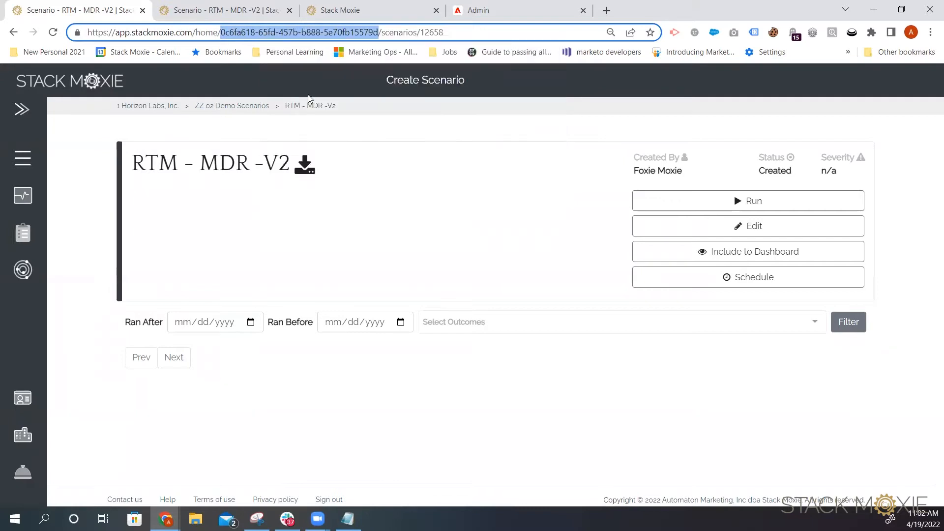
Step: Replace the {OrgID} placeholder in the webhook URL with the copied organization ID
click(470, 9)
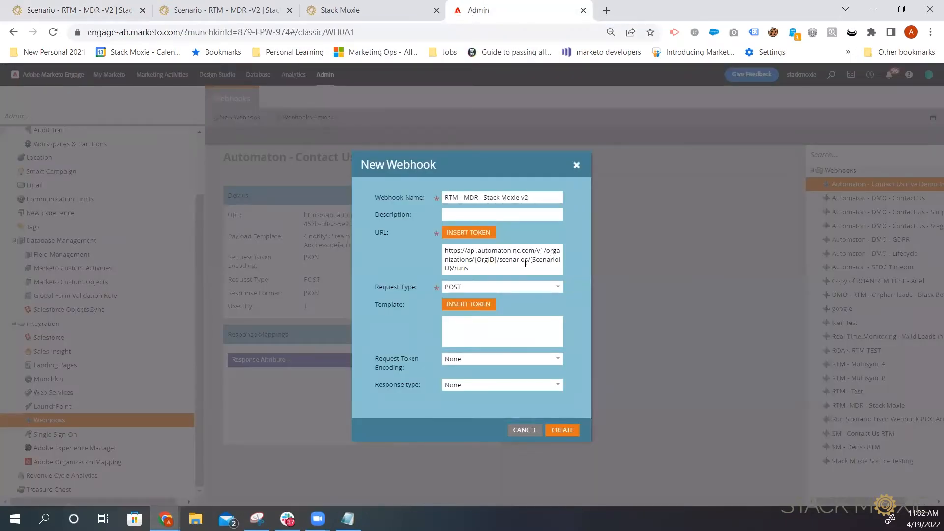
drag(492, 260, 474, 262)
right_click(490, 258)
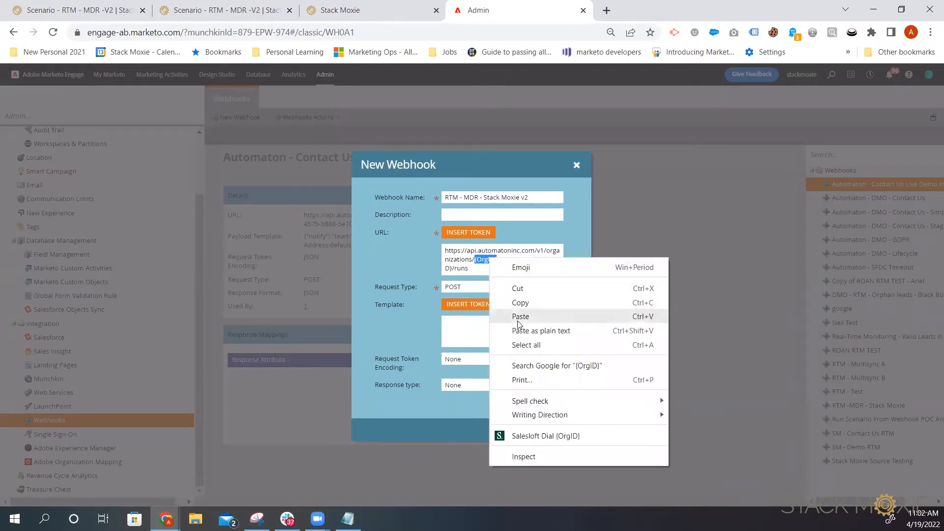
click(514, 313)
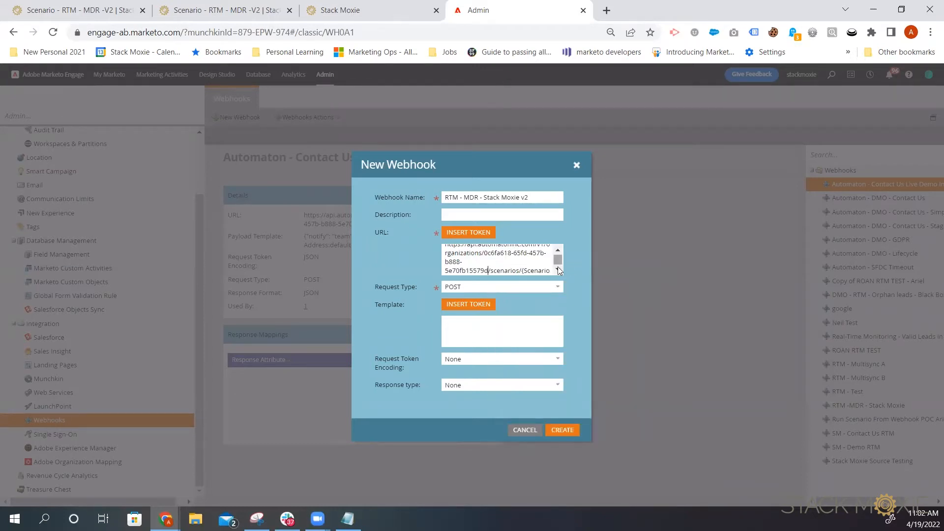
scroll(559, 262, down, 1)
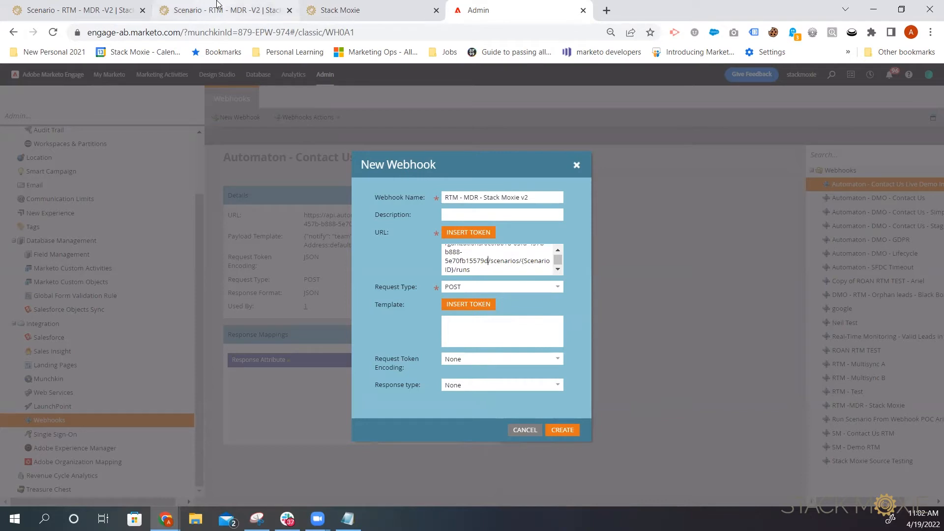
Step: Copy the scenario ID 12658 from the end of the saved scenario page's web address
click(114, 9)
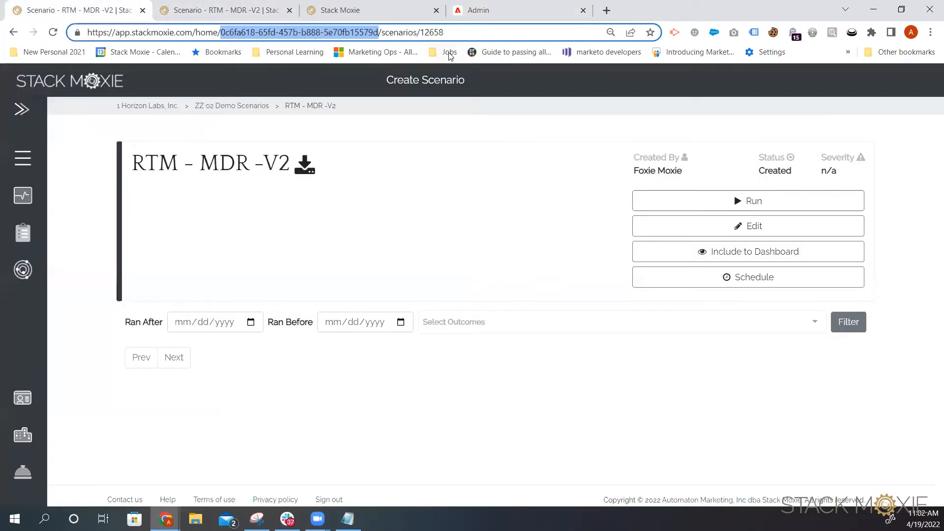
drag(445, 32, 421, 32)
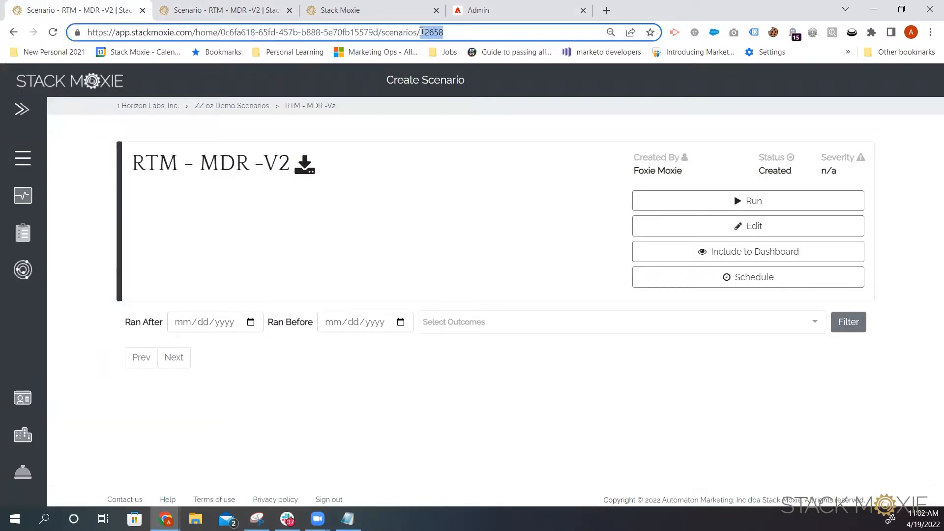
right_click(432, 35)
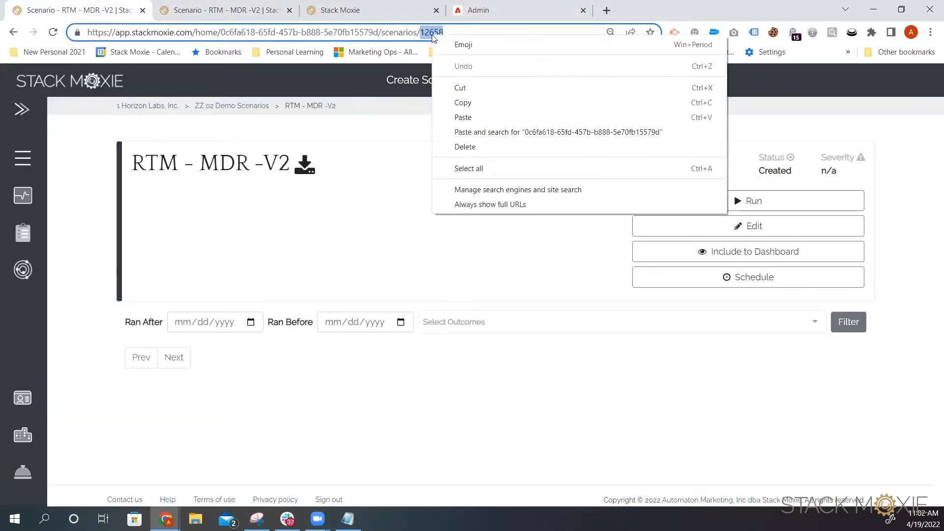
click(462, 103)
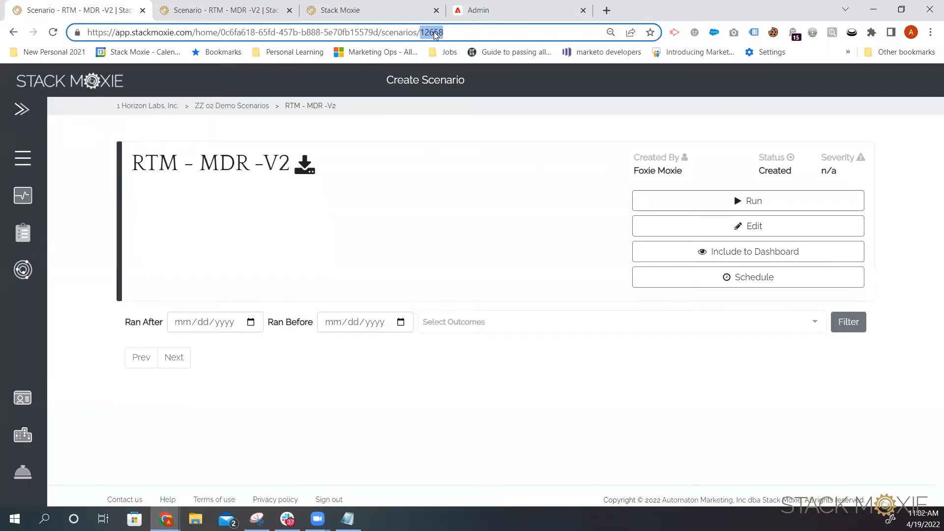
Step: Replace the {ScenarioID} placeholder in the webhook URL with 12658
click(472, 12)
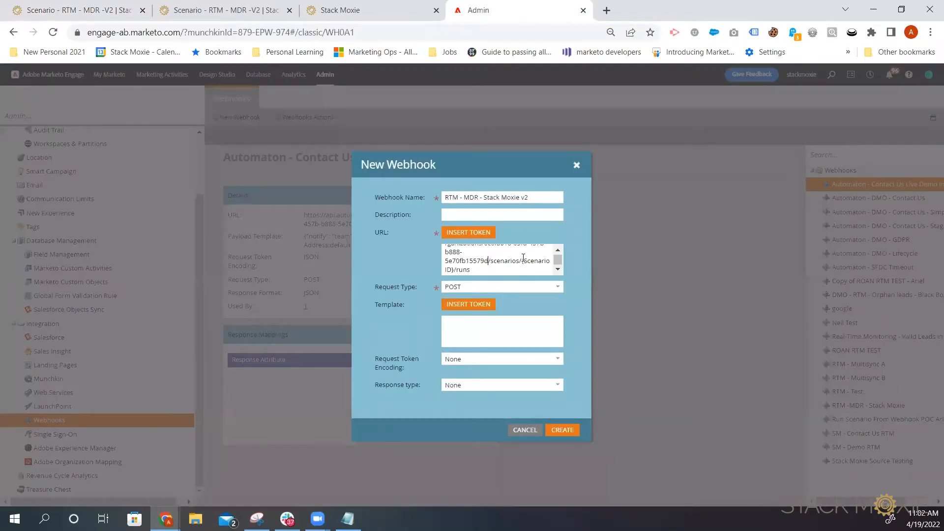
drag(522, 260, 452, 271)
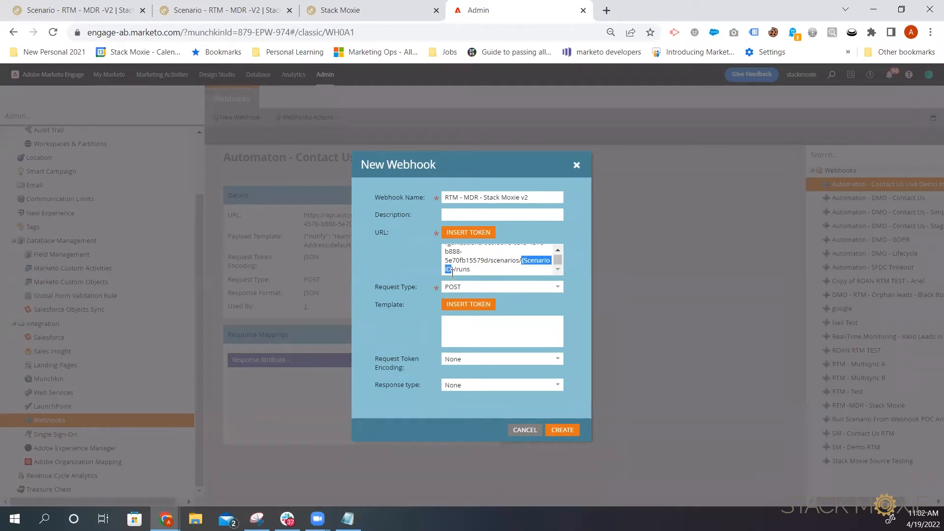
key(BackSpace)
key(BackSpace)
text(12658)
Step: Copy the from.webhook.id payload template example from the documentation's Marketo webhook section
click(336, 9)
scroll(464, 200, down, 1)
scroll(464, 200, down, 1)
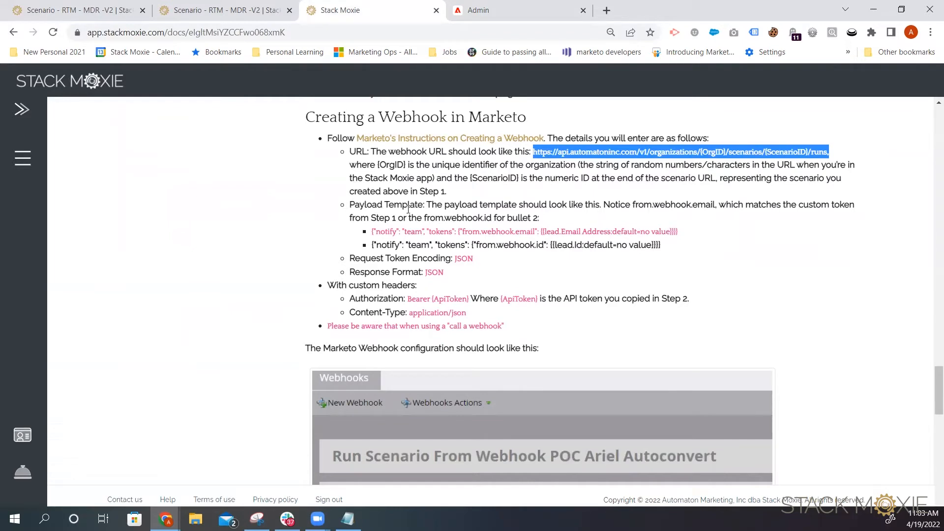
drag(374, 246, 671, 249)
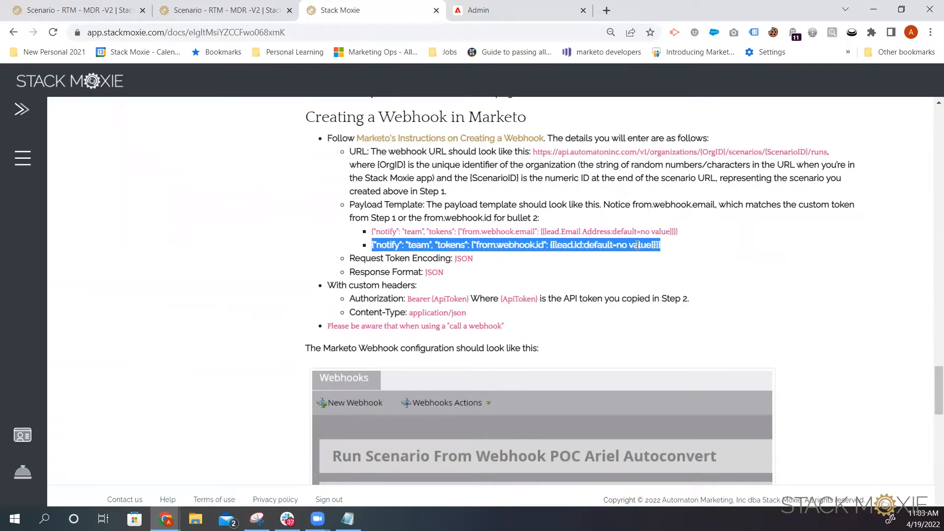
right_click(637, 247)
click(666, 255)
Step: Paste the copied payload into the new webhook's Template field
click(514, 10)
right_click(494, 326)
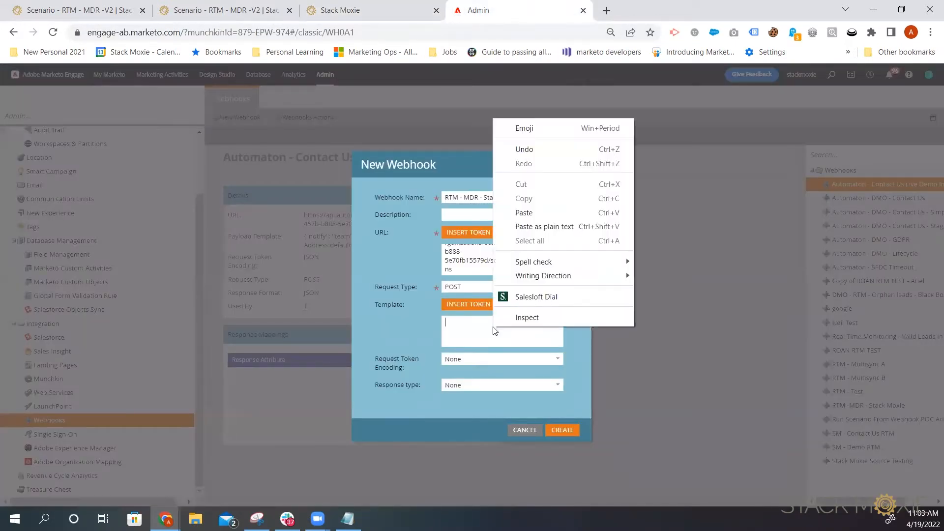
click(548, 212)
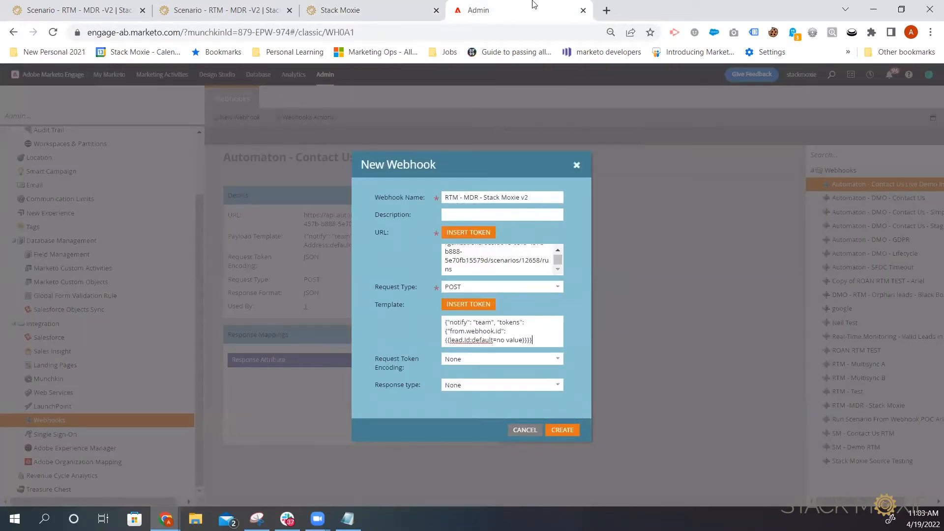
click(374, 10)
drag(681, 231, 368, 240)
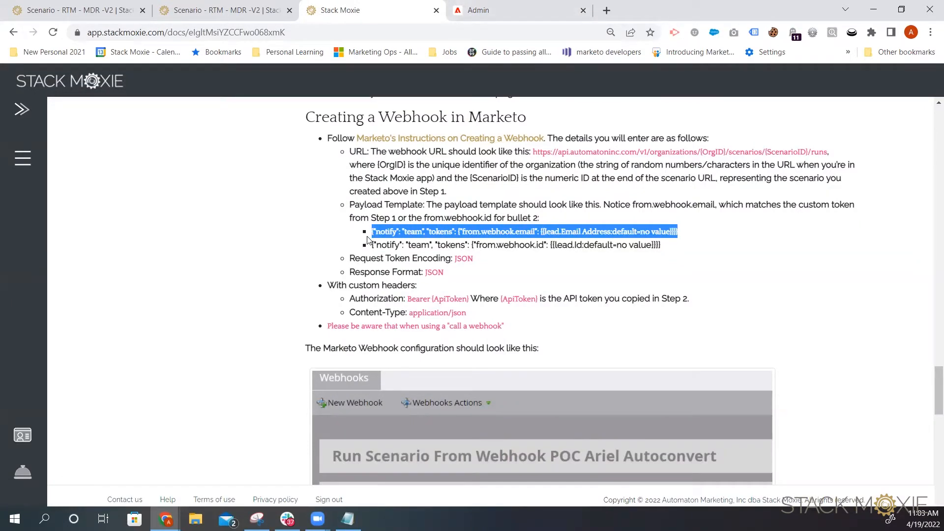
click(514, 311)
click(541, 10)
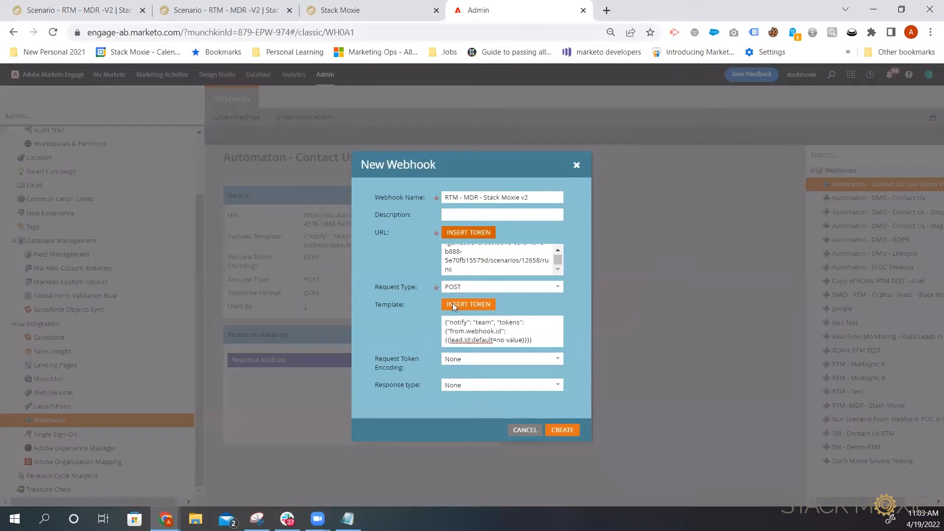
Step: Set both Request Token Encoding and Response type to JSON and create the webhook
click(493, 361)
click(558, 359)
click(449, 392)
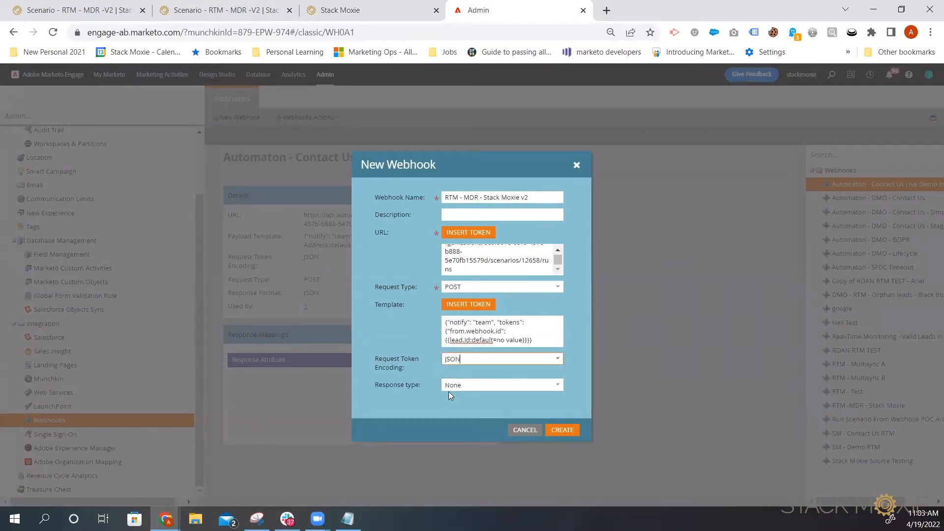
click(555, 385)
click(518, 417)
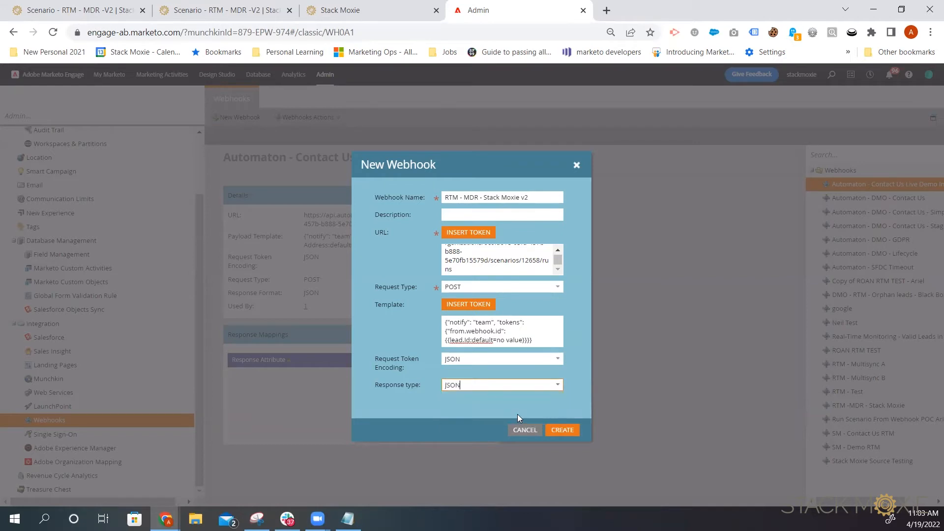
click(564, 428)
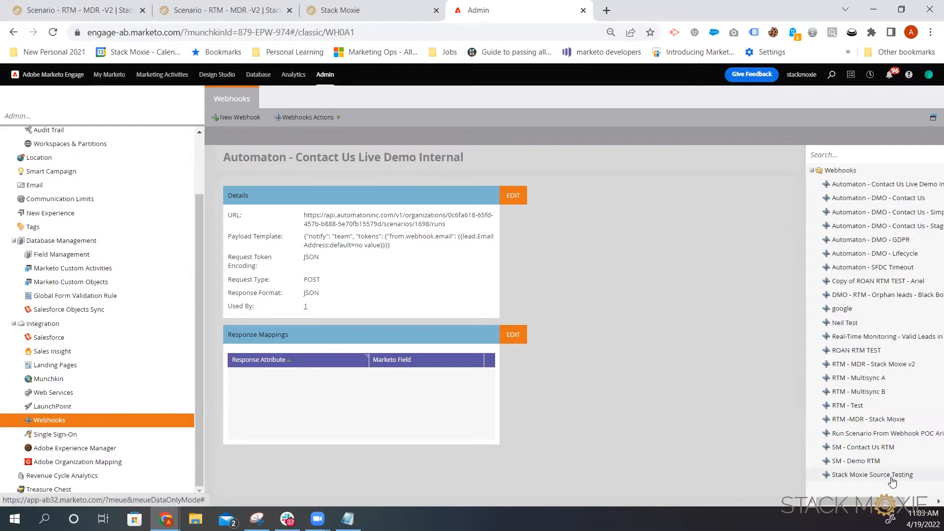
Step: Open the custom header settings for the RTM - MDR - Stack Moxie v2 webhook
click(907, 365)
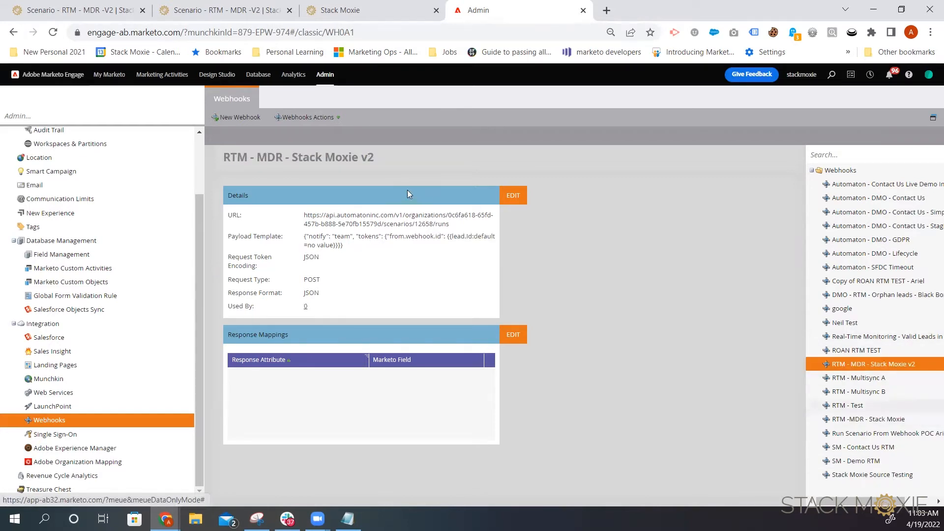
click(304, 122)
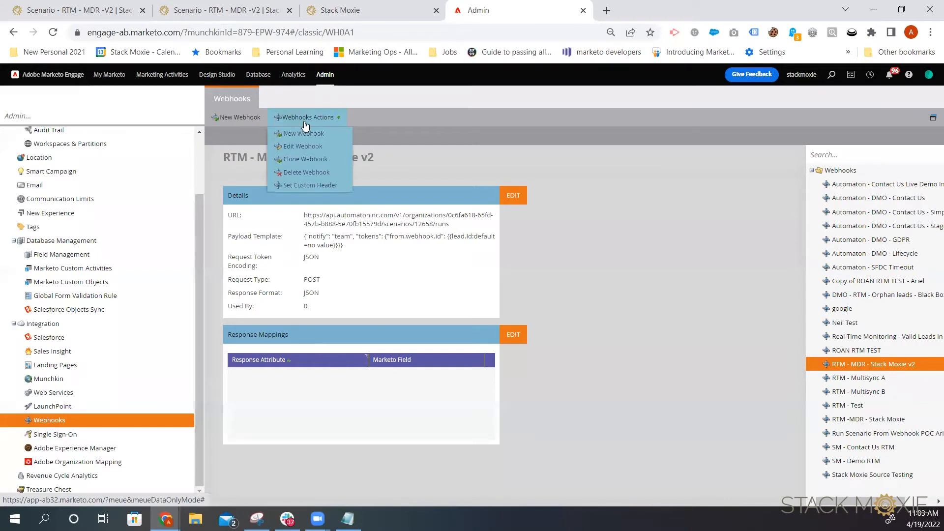
click(314, 185)
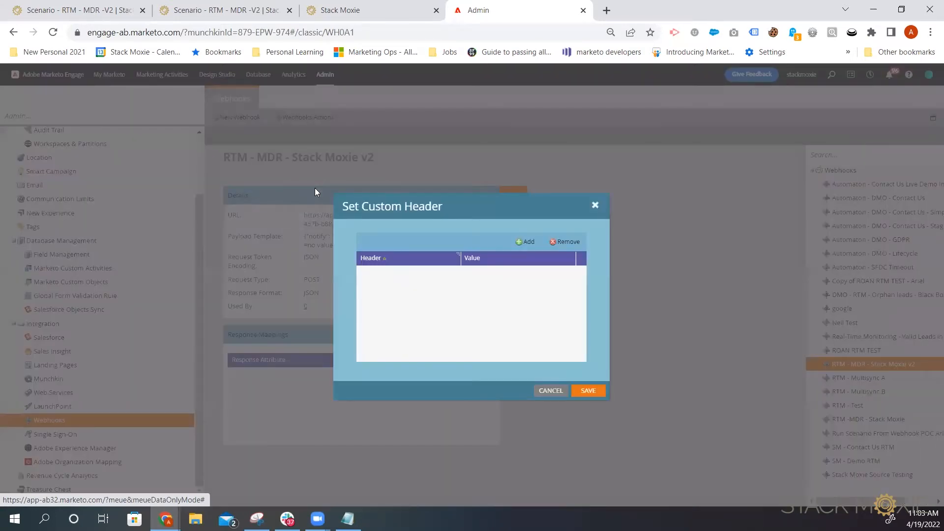
Step: Copy the Authorization header name from the documentation's custom headers section
click(352, 10)
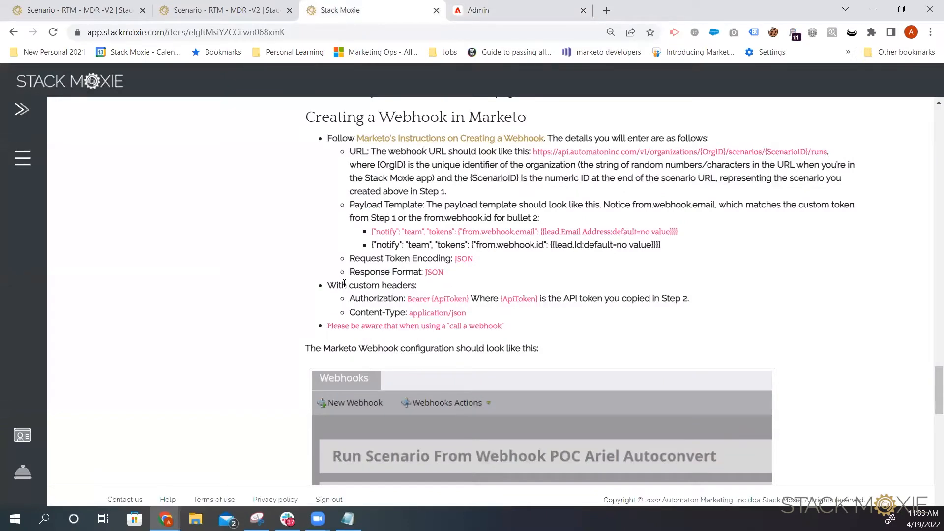
drag(350, 303, 402, 302)
right_click(390, 302)
click(408, 308)
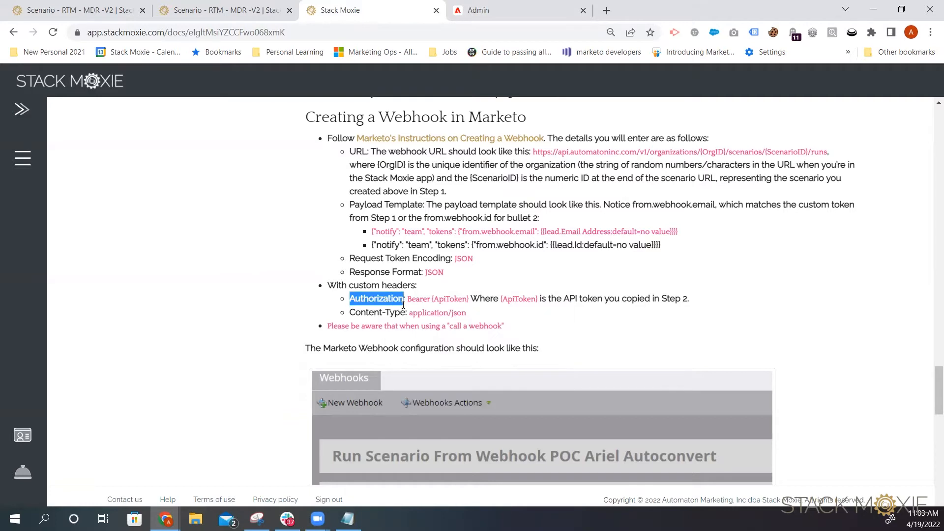
Step: Add a custom header named Authorization with the value Bearer
key(ctrl+Tab)
click(523, 241)
click(402, 273)
right_click(364, 273)
click(389, 330)
click(418, 311)
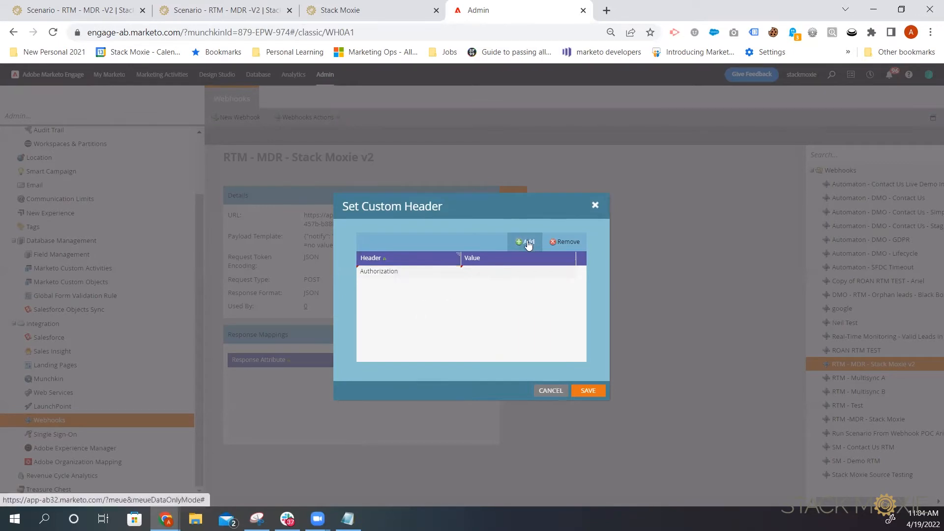
click(484, 273)
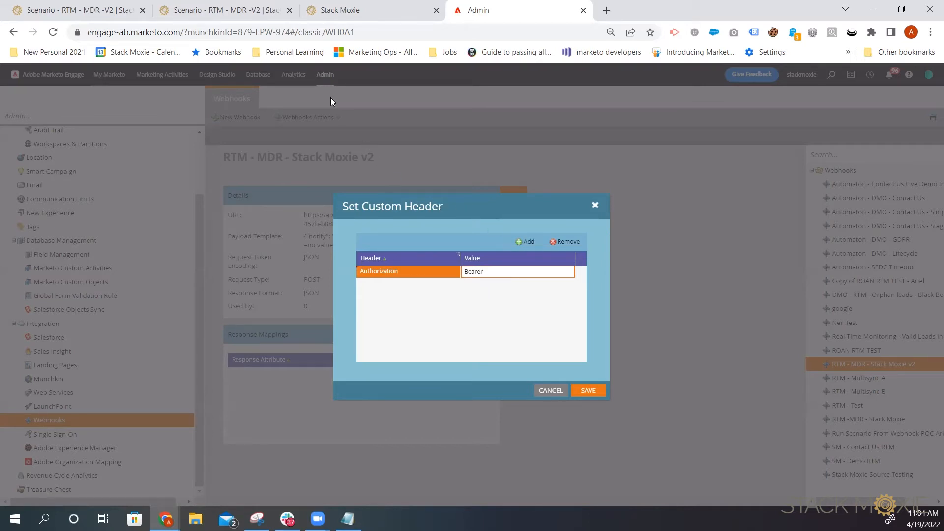
Step: Generate a new API token named Marketo v2 from the Stack Moxie account settings
click(205, 10)
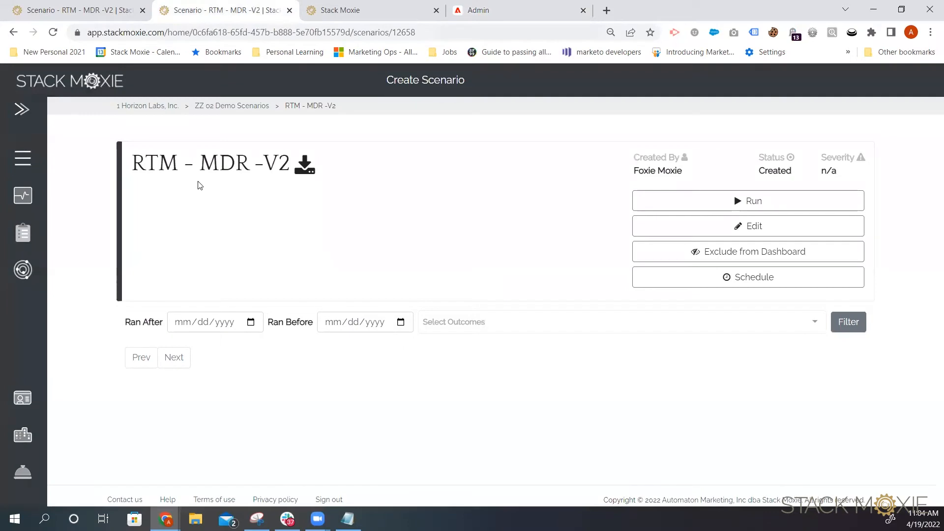
click(23, 406)
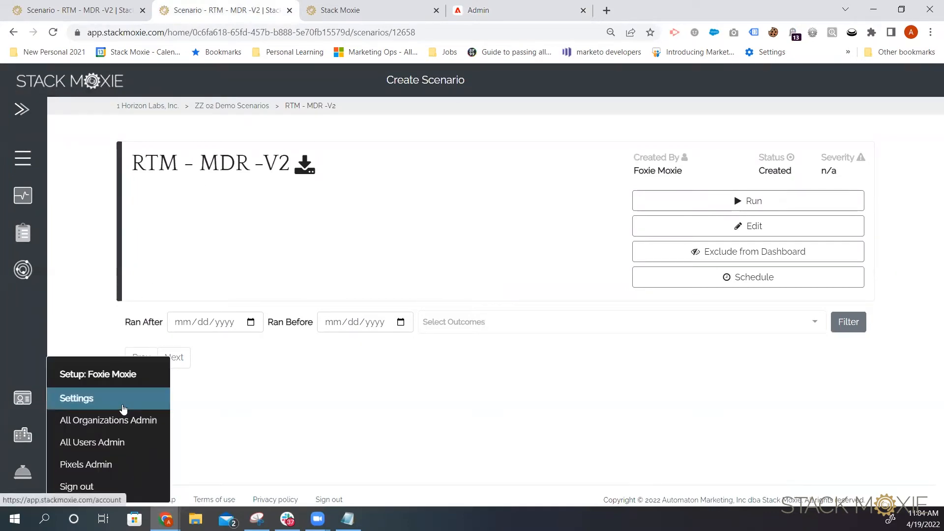
click(123, 409)
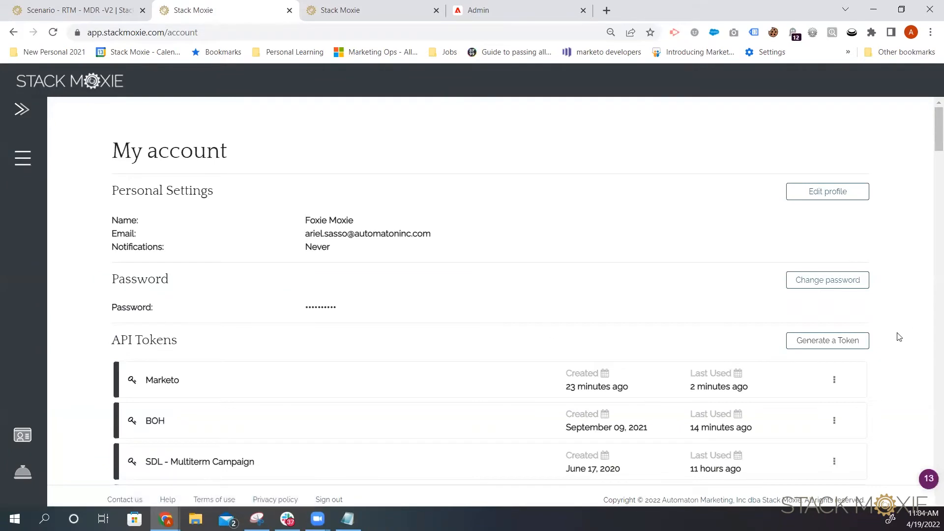
click(818, 343)
click(369, 175)
text(Mark)
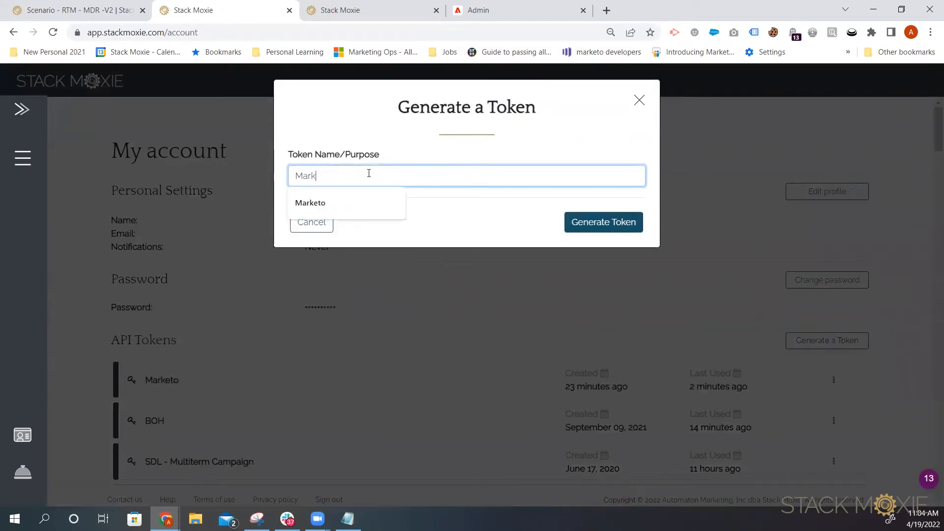
text(eto v12)
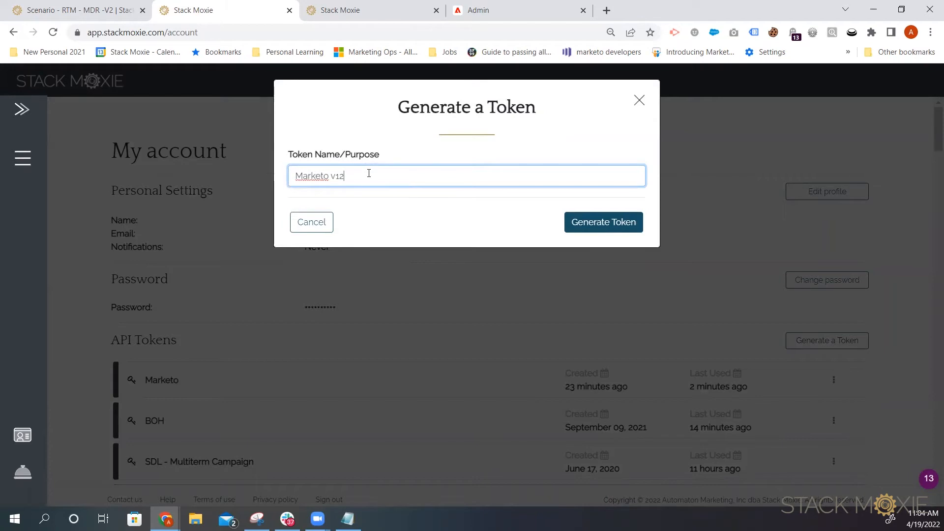
click(625, 226)
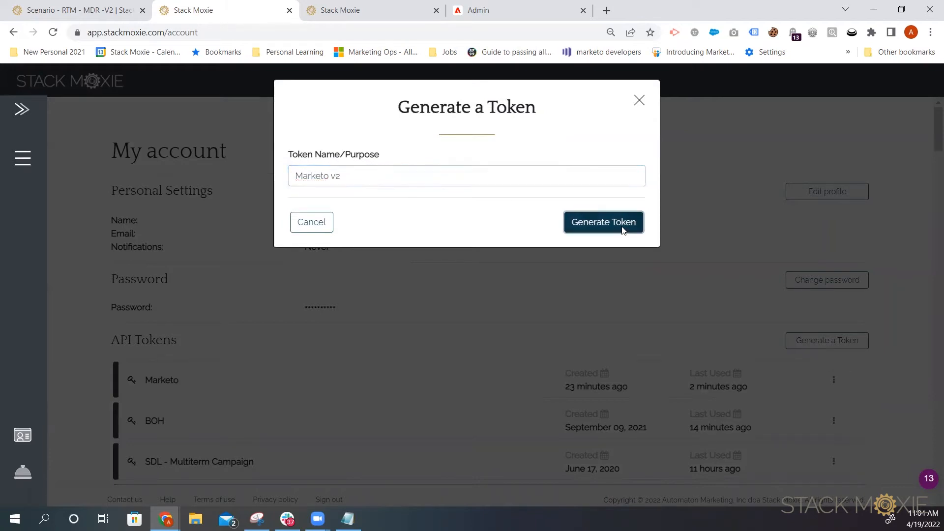
Step: Copy the generated API token and return to the custom header dialog
click(625, 181)
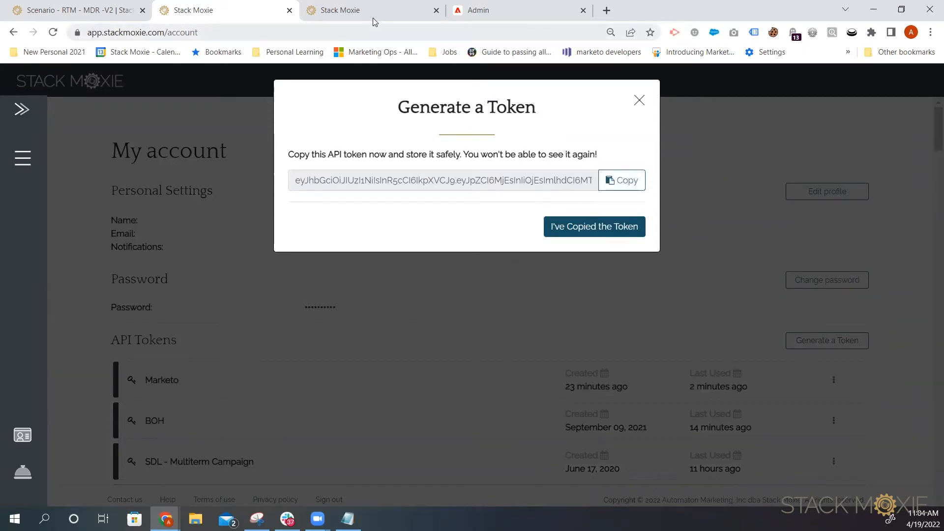
click(517, 10)
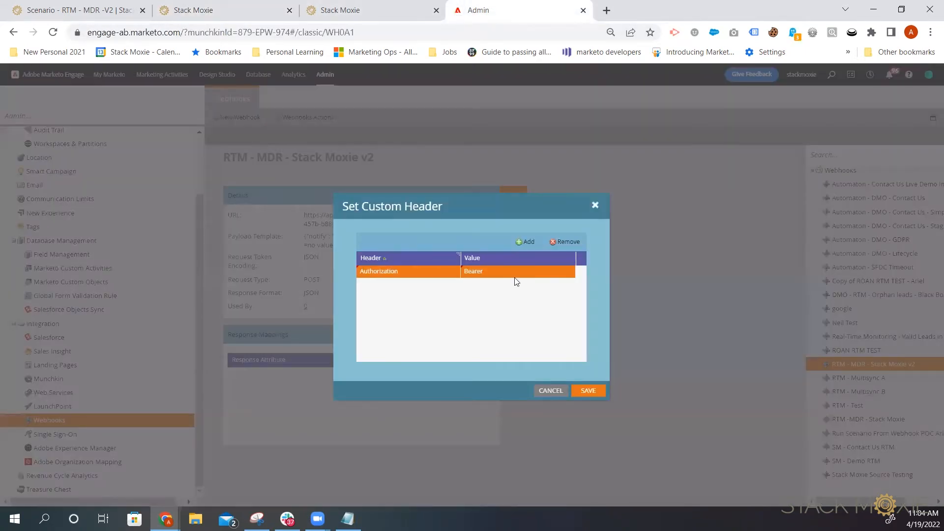
Step: Paste the API token after Bearer in the Authorization header value and save the custom header
click(514, 274)
right_click(496, 271)
click(497, 272)
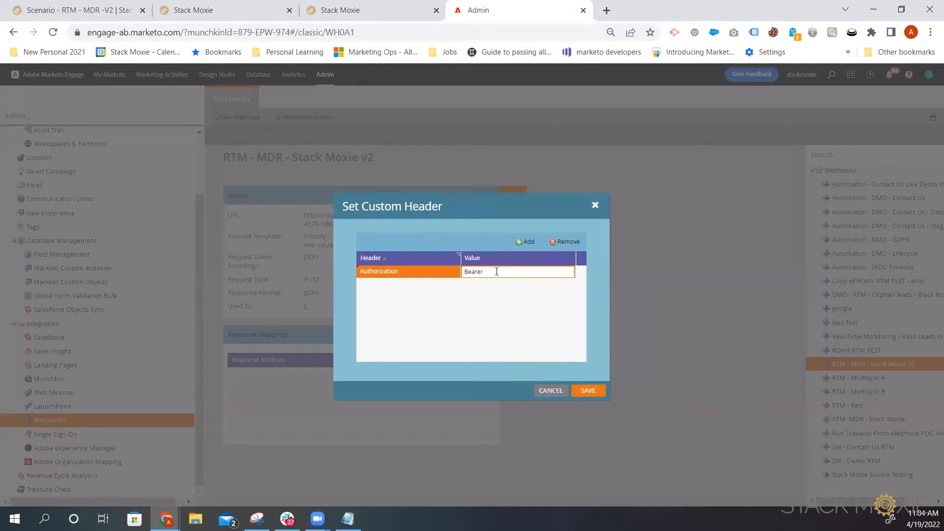
key(ctrl+v)
click(589, 389)
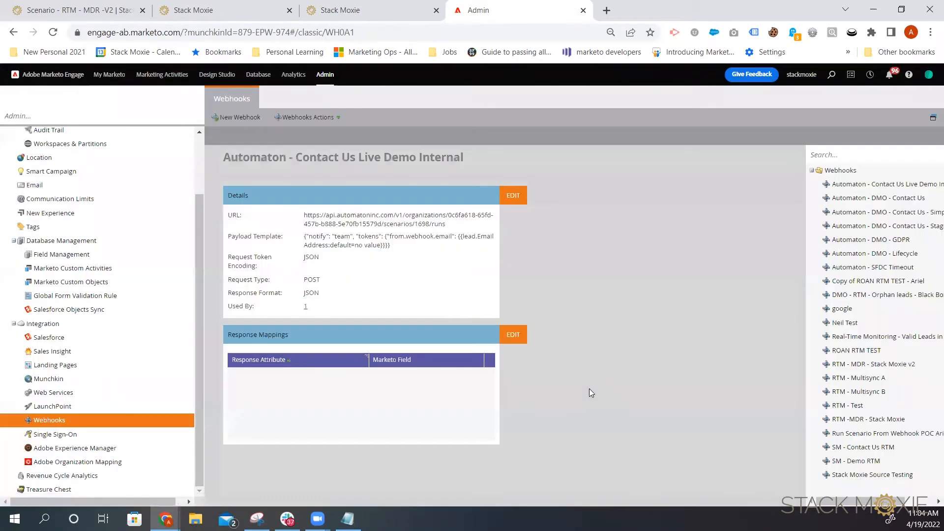
Step: Reopen the custom headers of the RTM - MDR - Stack Moxie v2 webhook and add a new header row
click(905, 364)
click(308, 117)
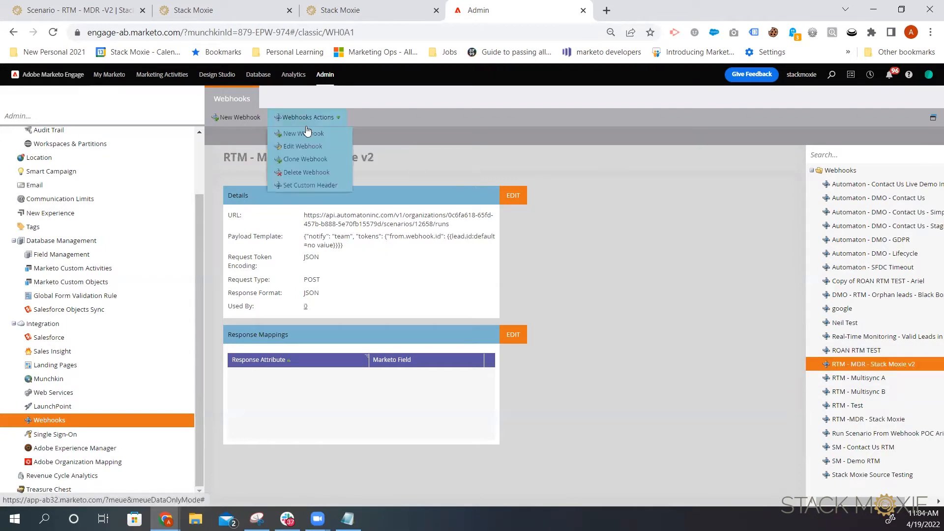
click(311, 185)
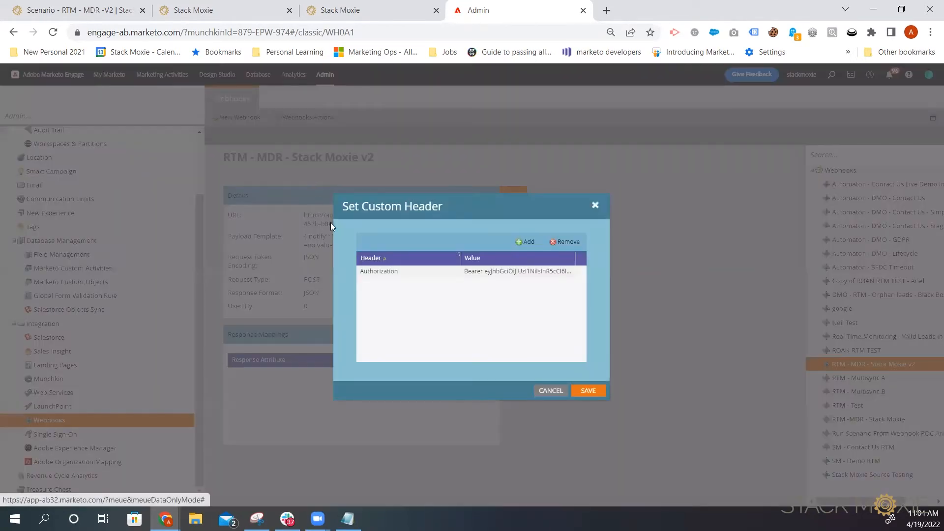
click(526, 242)
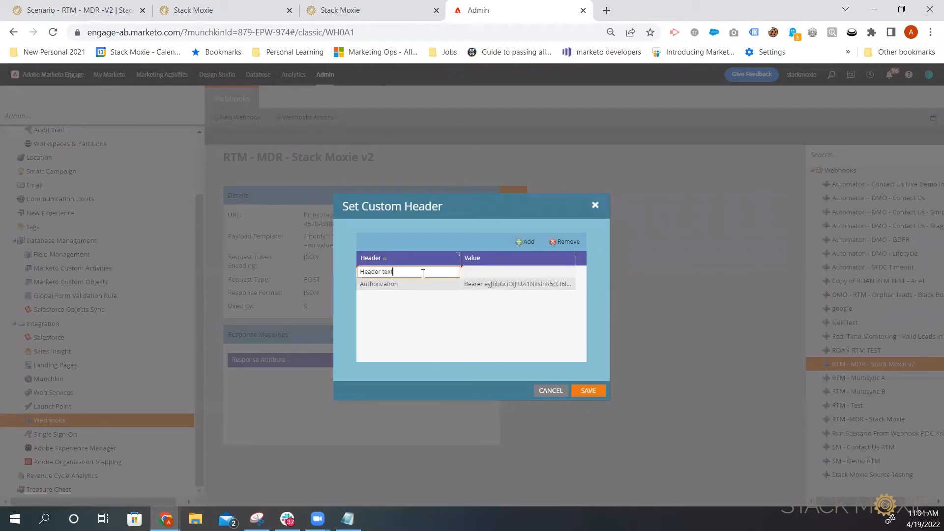
Step: Copy Content-Type from the documentation's custom headers section and paste it as the new header's name
click(237, 10)
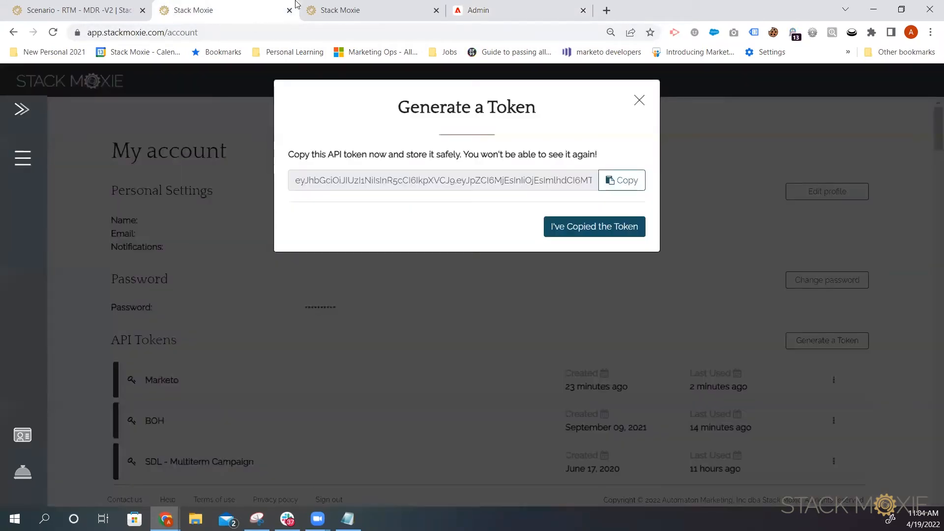
click(322, 9)
drag(405, 312, 350, 312)
right_click(364, 315)
click(392, 321)
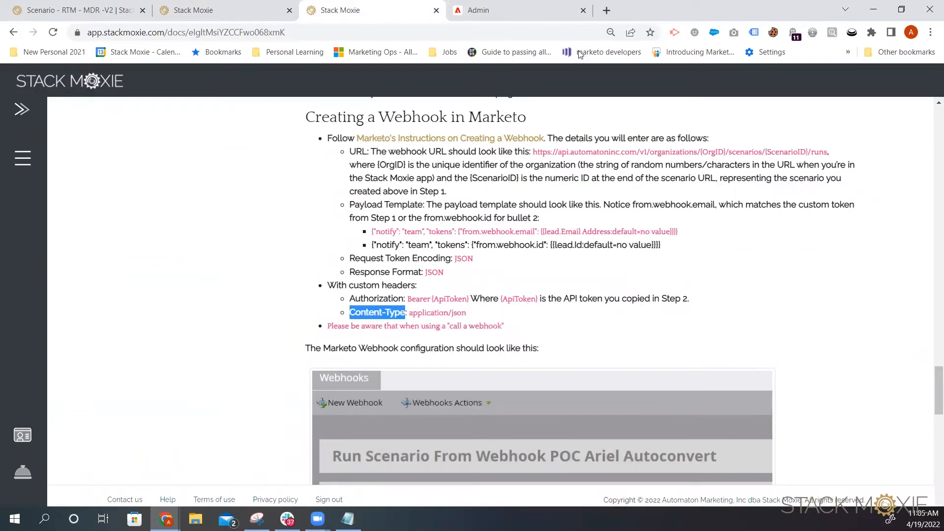
click(485, 10)
double_click(413, 272)
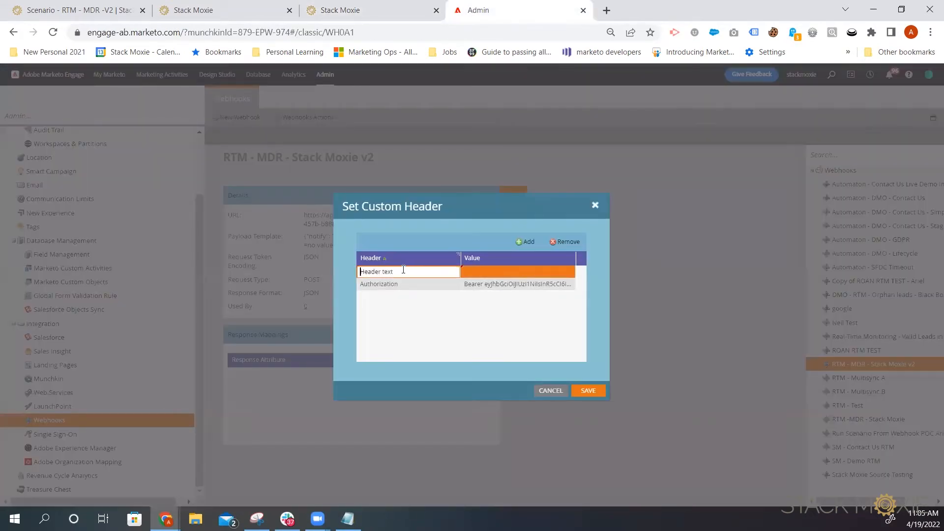
right_click(386, 271)
click(423, 333)
Step: Copy application/json from the documentation, paste it as the Content-Type header value, and save the headers
click(416, 10)
drag(473, 314, 409, 310)
right_click(428, 311)
click(445, 320)
click(470, 12)
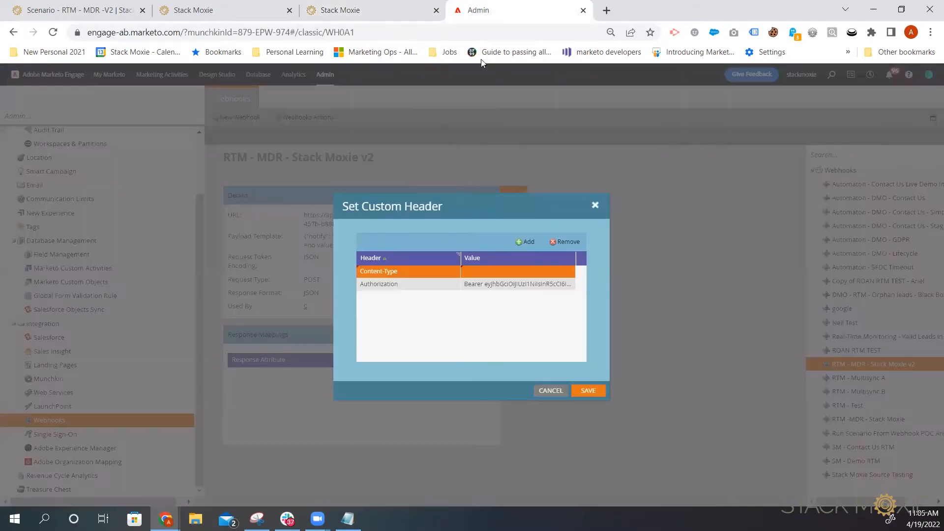
click(489, 272)
right_click(487, 270)
click(491, 366)
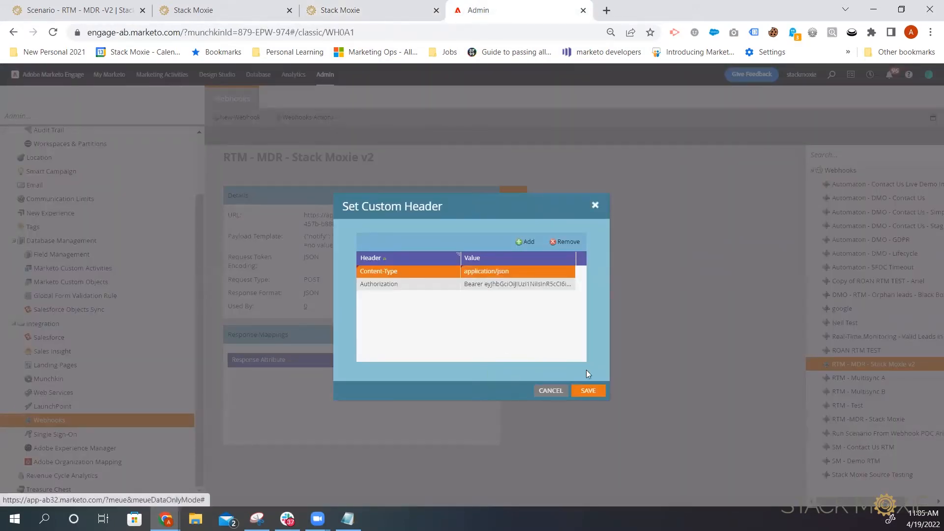
click(580, 391)
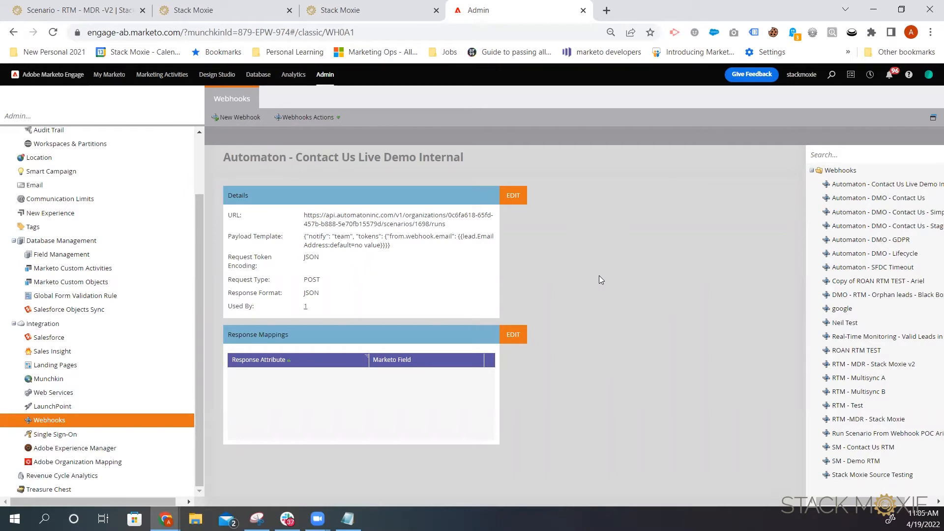
Step: Locate the Stack Moxie campaign folder under Active Marketing Programs in Marketing Activities
click(167, 75)
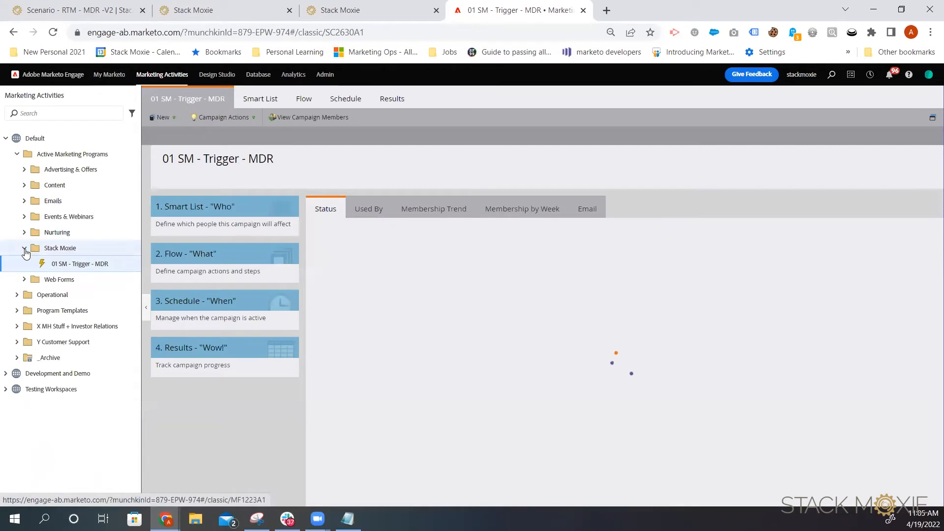
click(24, 249)
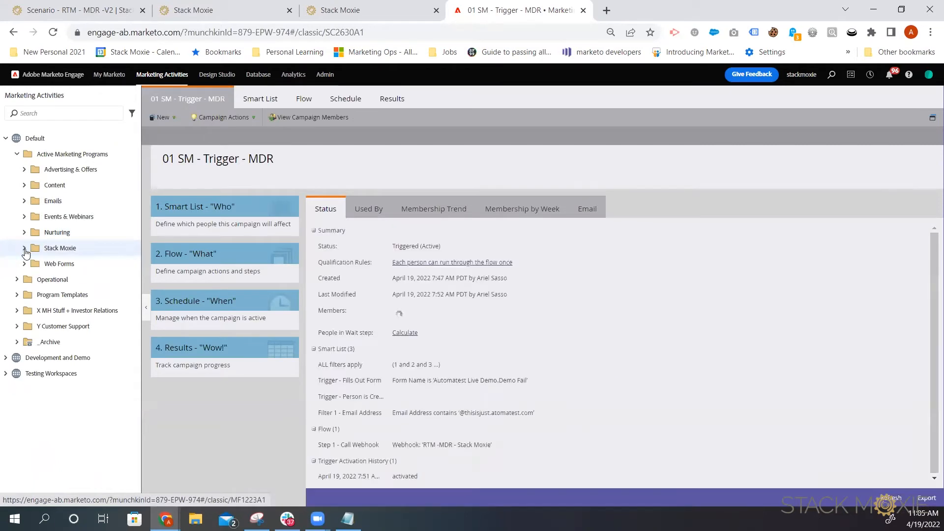
click(66, 112)
text(s)
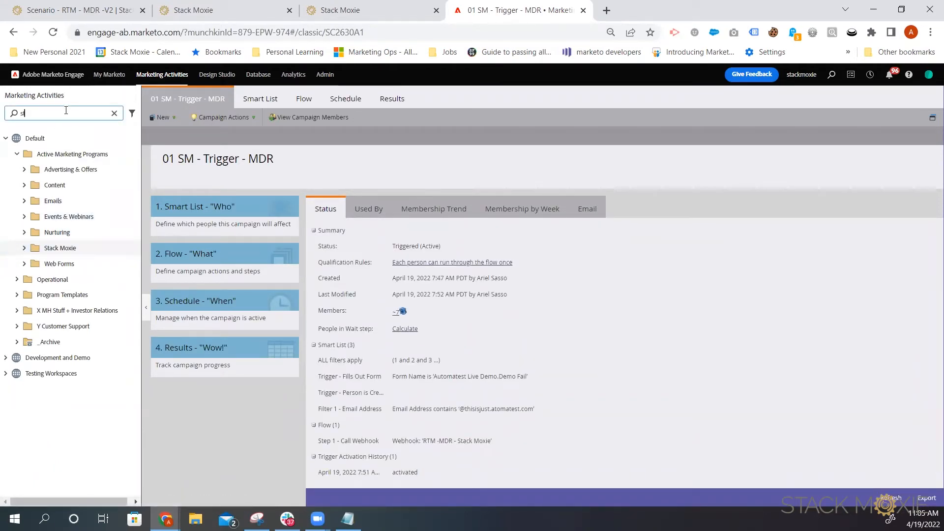
text(tack moxi)
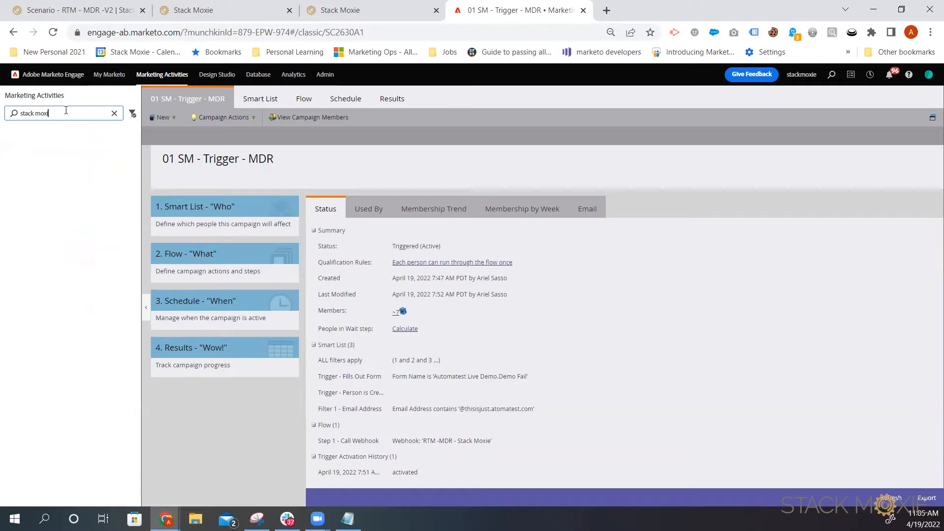
text(e)
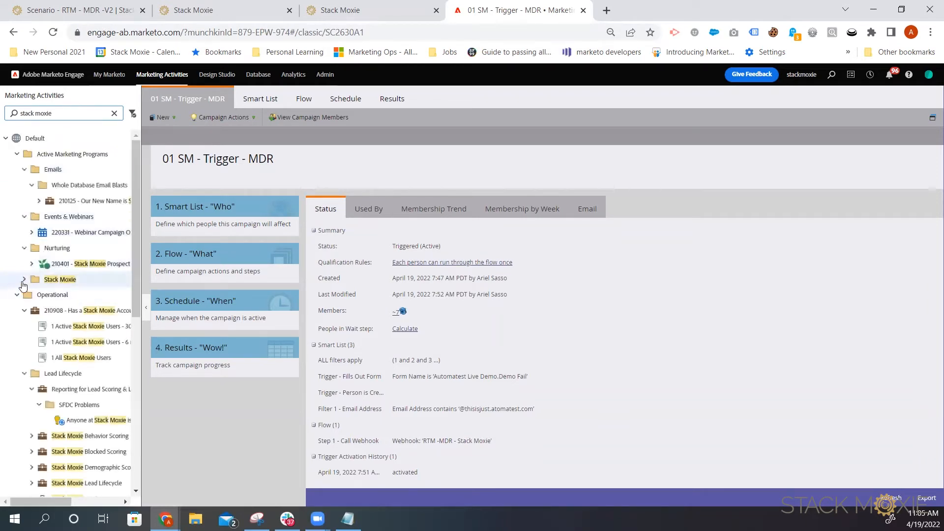
click(24, 279)
click(64, 296)
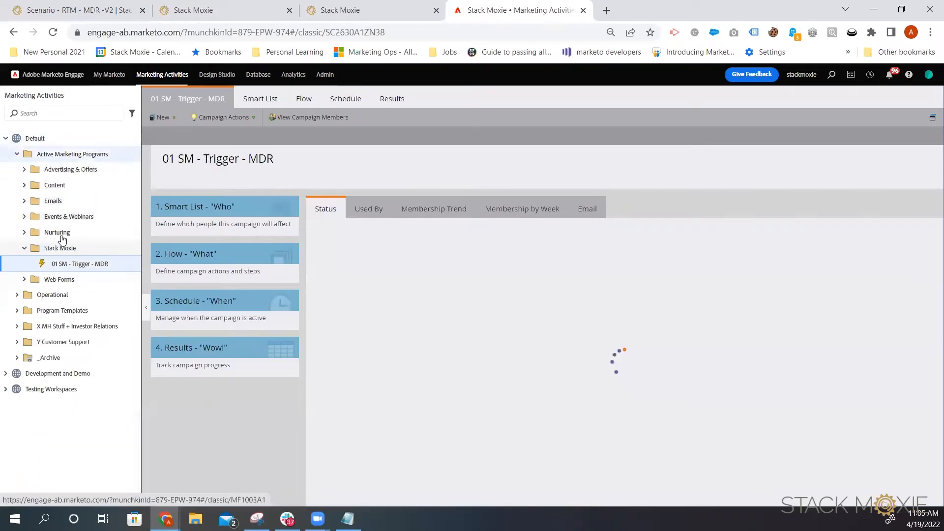
Step: Create a new smart campaign named 02 SM - Trigger - MDR v2 in the Stack Moxie folder
click(60, 248)
right_click(59, 251)
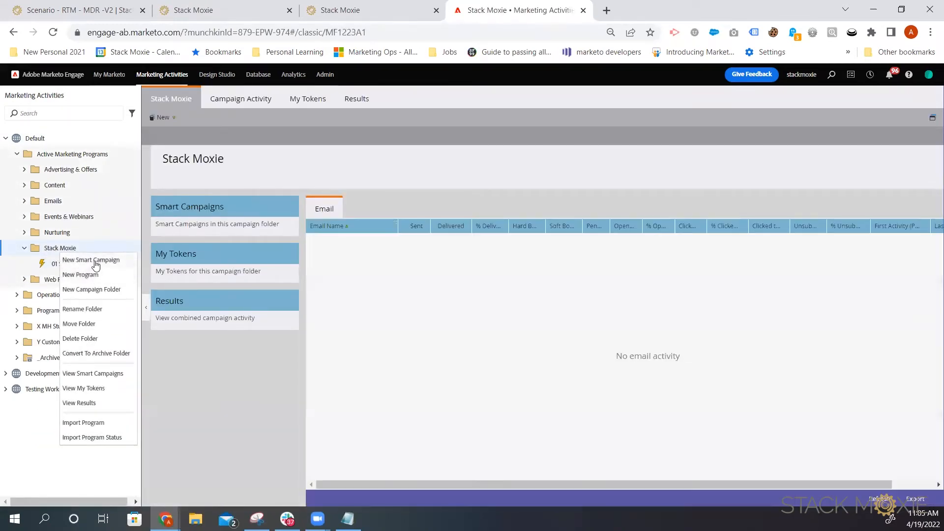
click(93, 259)
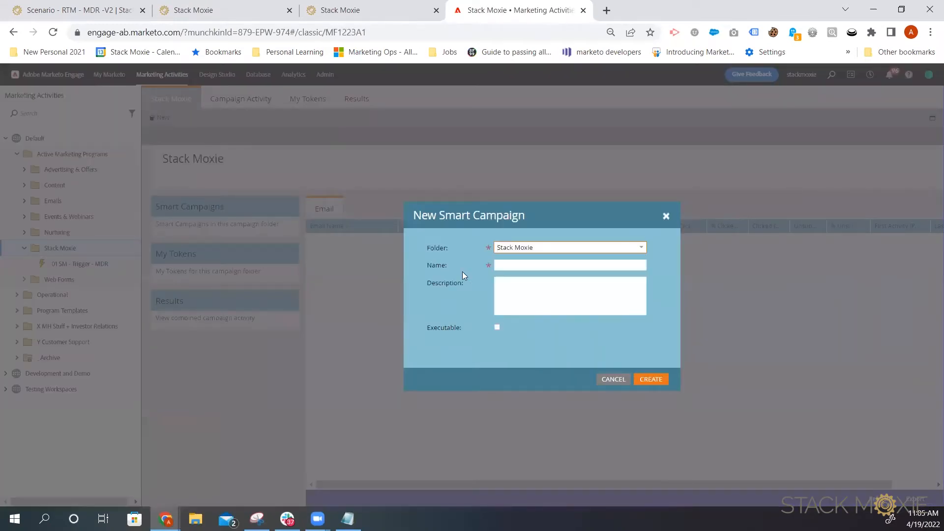
click(517, 264)
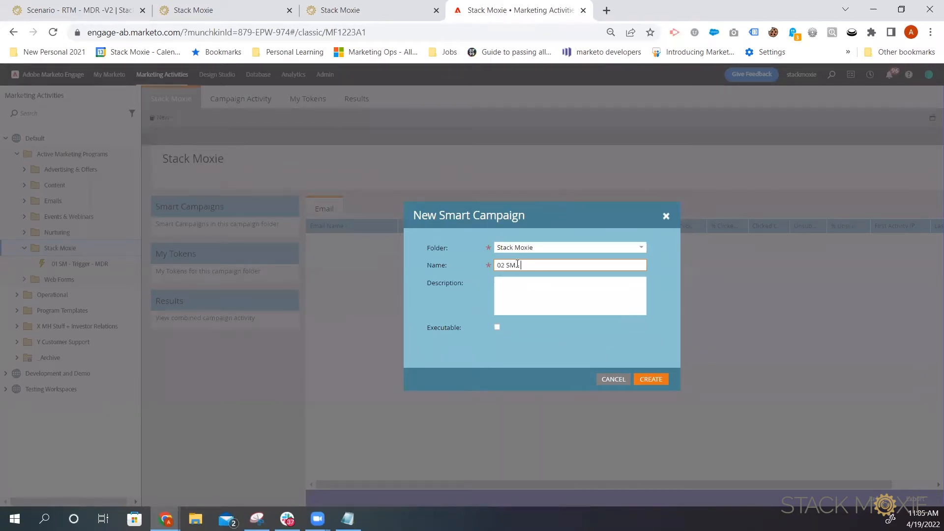
text(02 SM Trigger - MDR v2)
click(651, 379)
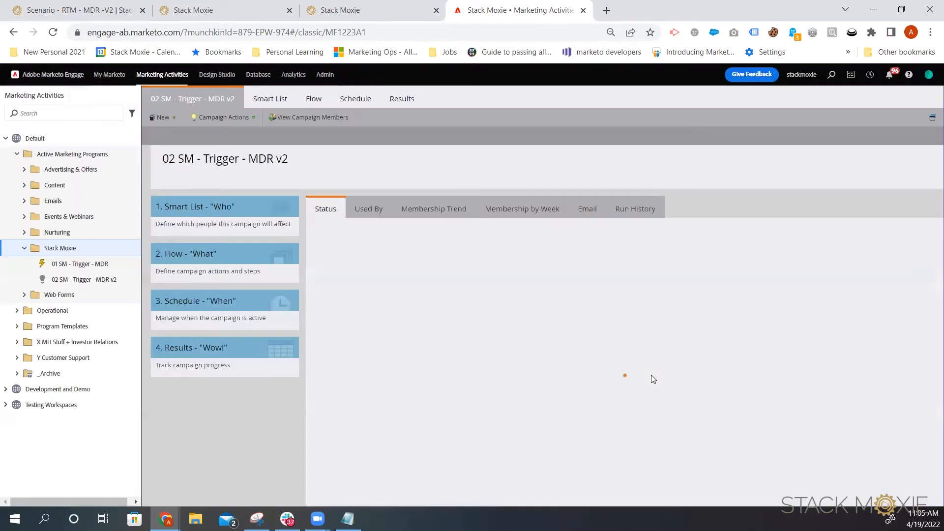
Step: Add a Fills Out Form trigger to the campaign's smart list
click(282, 101)
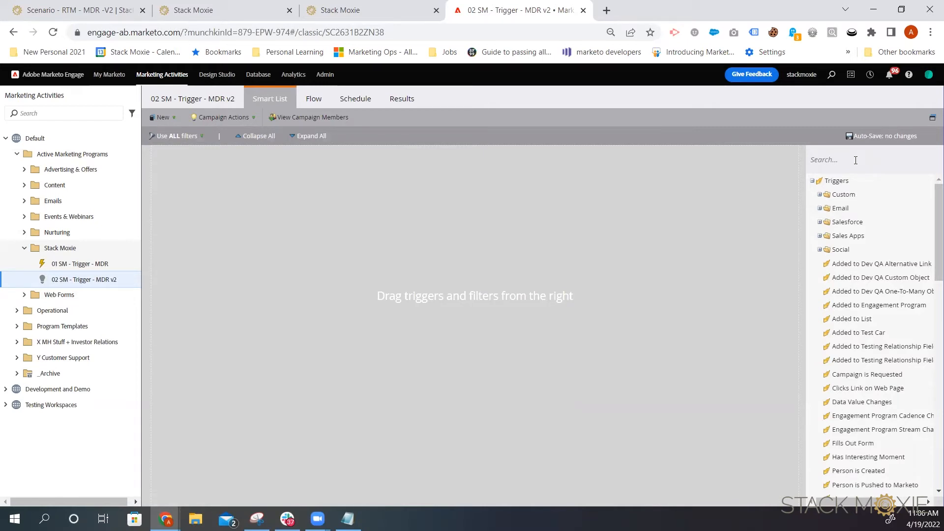
text(fills out)
drag(855, 221, 481, 212)
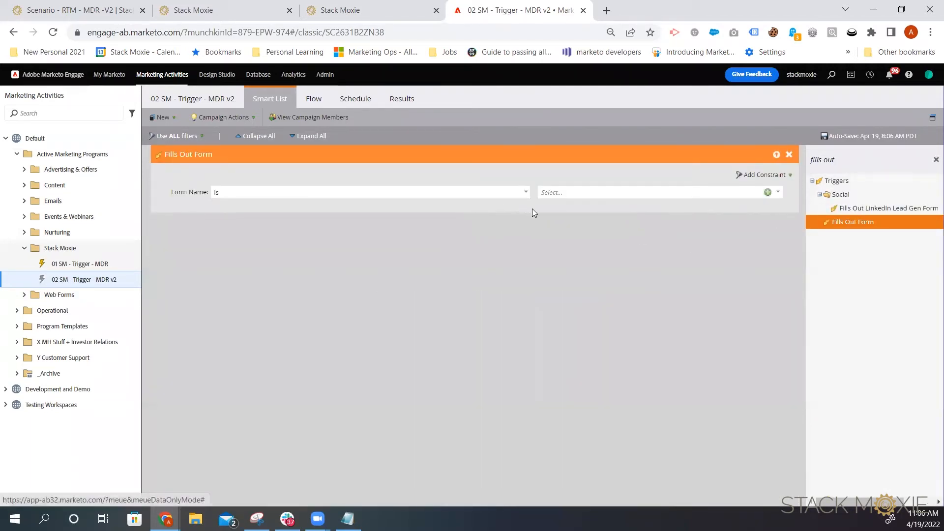
Step: Set the trigger's Form Name condition to not contains Email Unsubscribe Form
click(527, 195)
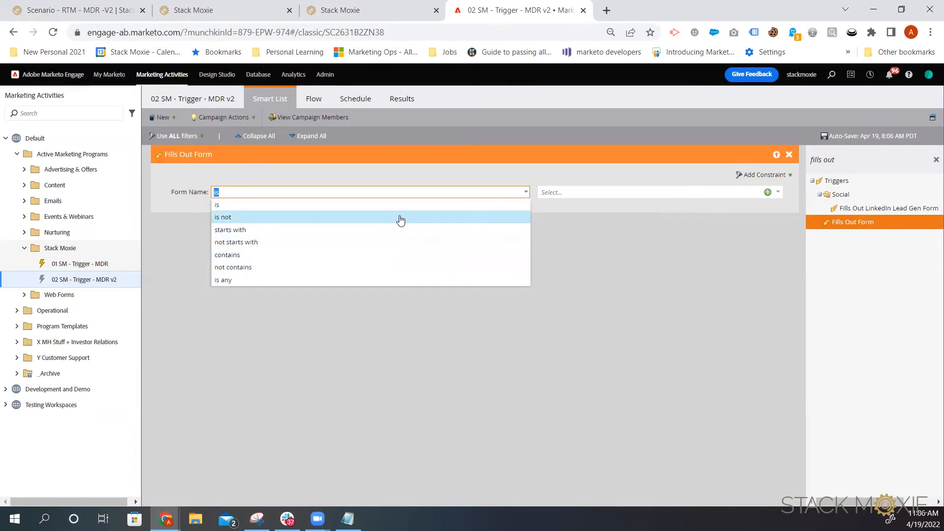
click(377, 267)
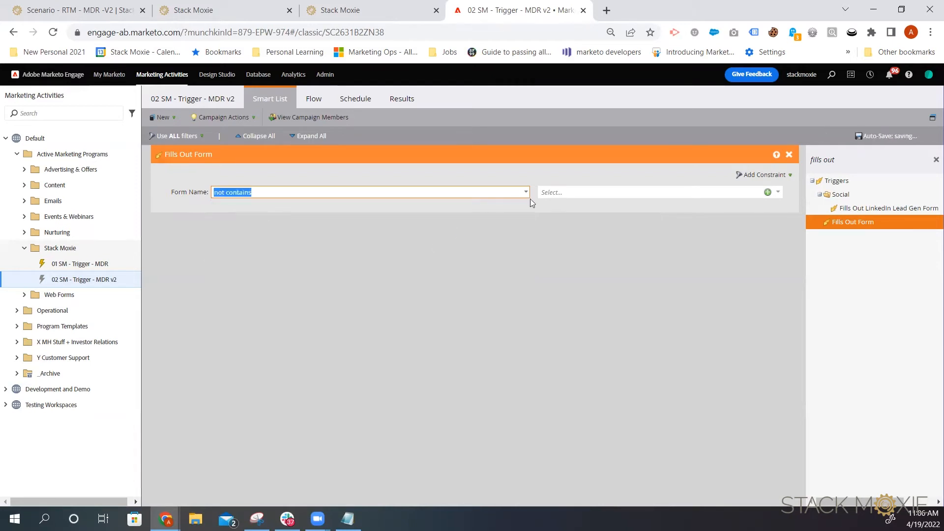
click(573, 198)
text(uns)
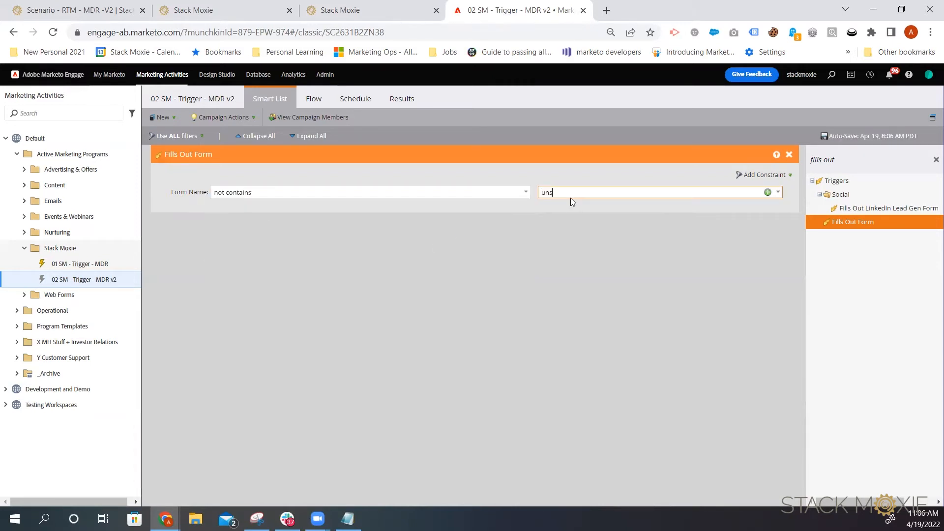
text(uv)
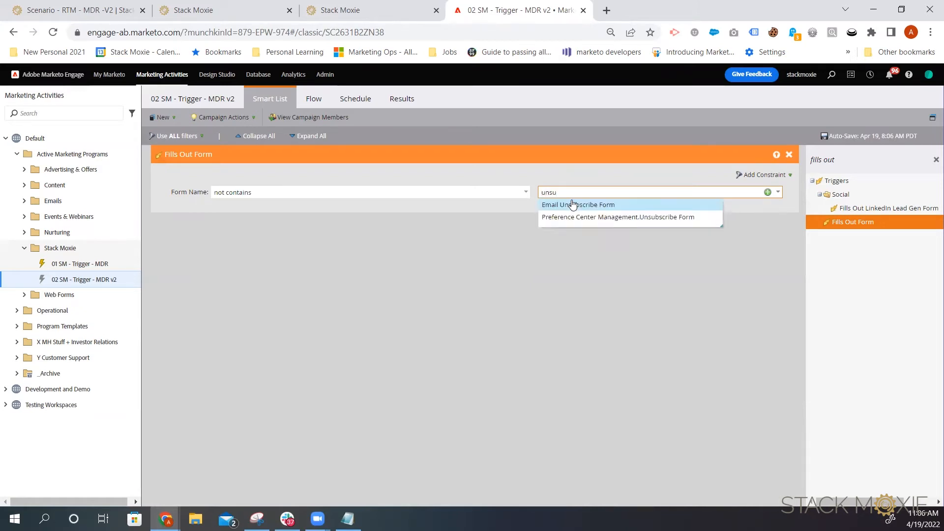
click(574, 204)
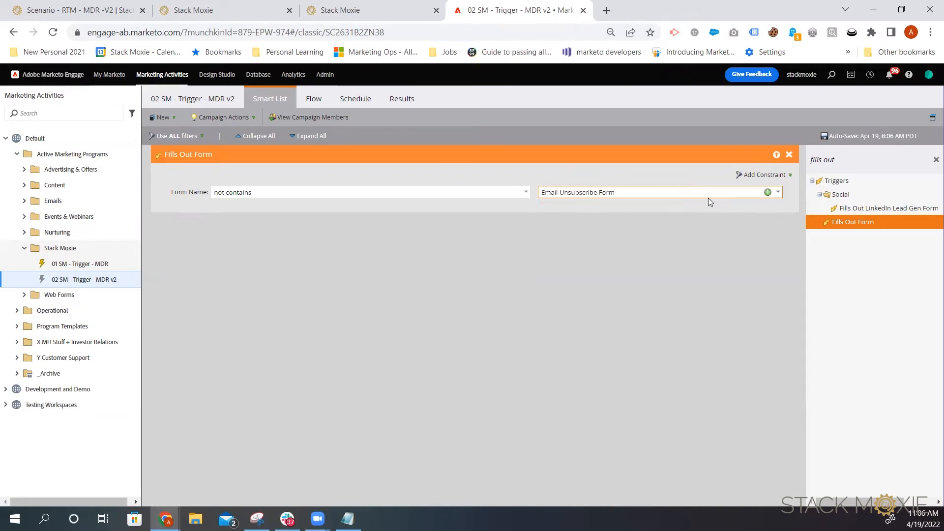
Step: Add Preference Center Management.Unsubscribe Form as a second excluded form value
click(768, 194)
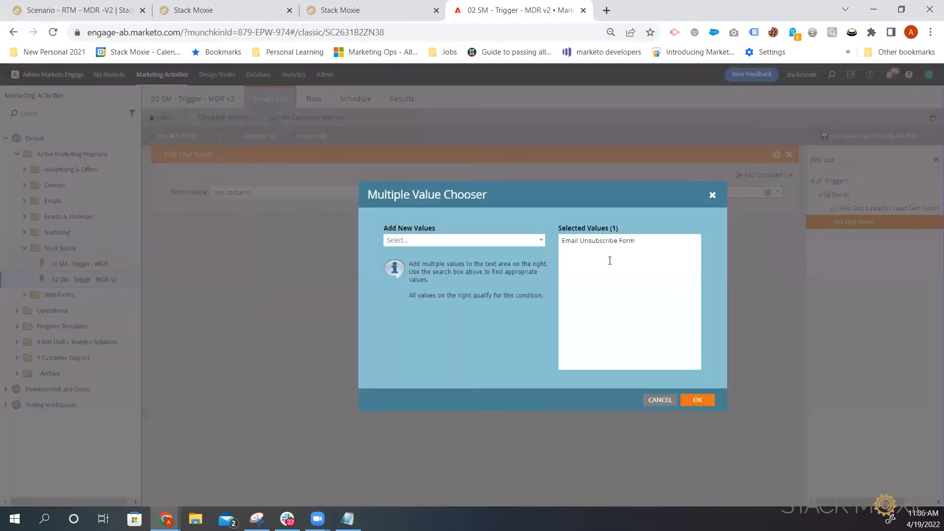
text(e)
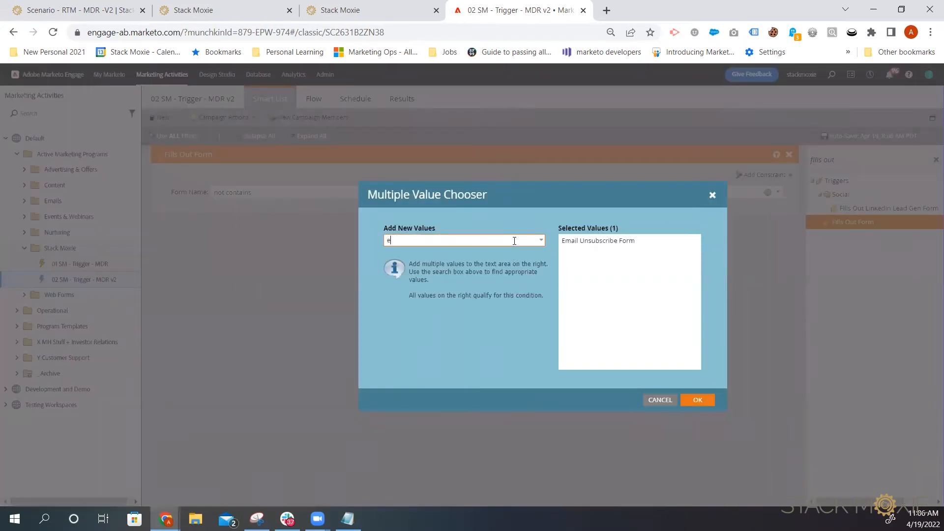
text(mail)
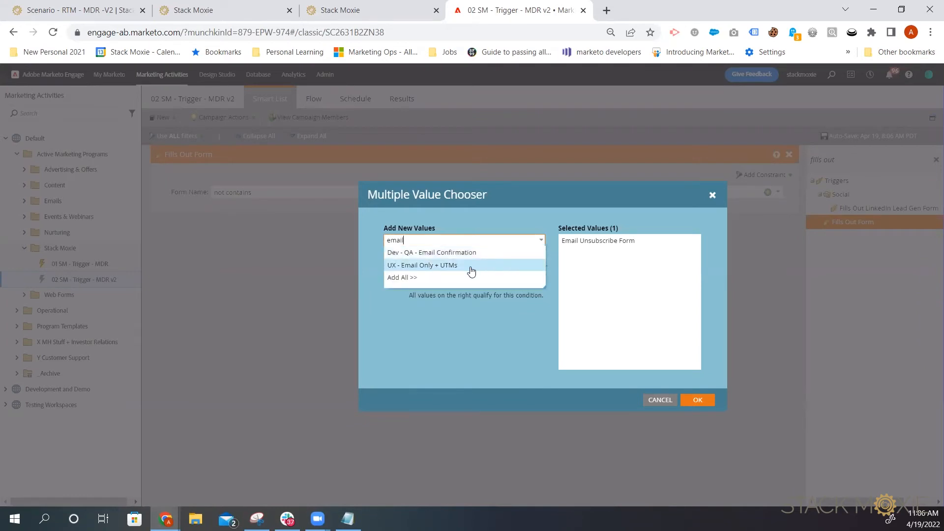
text(pre)
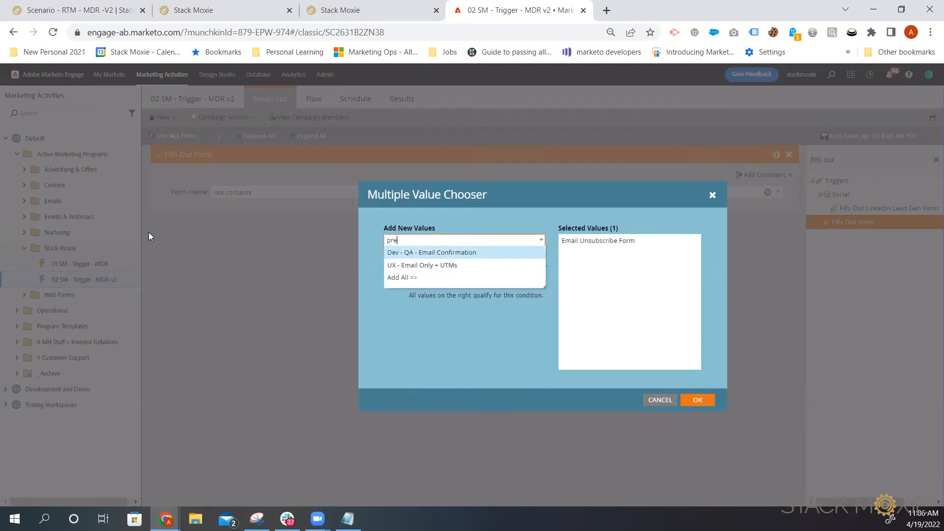
text(fer)
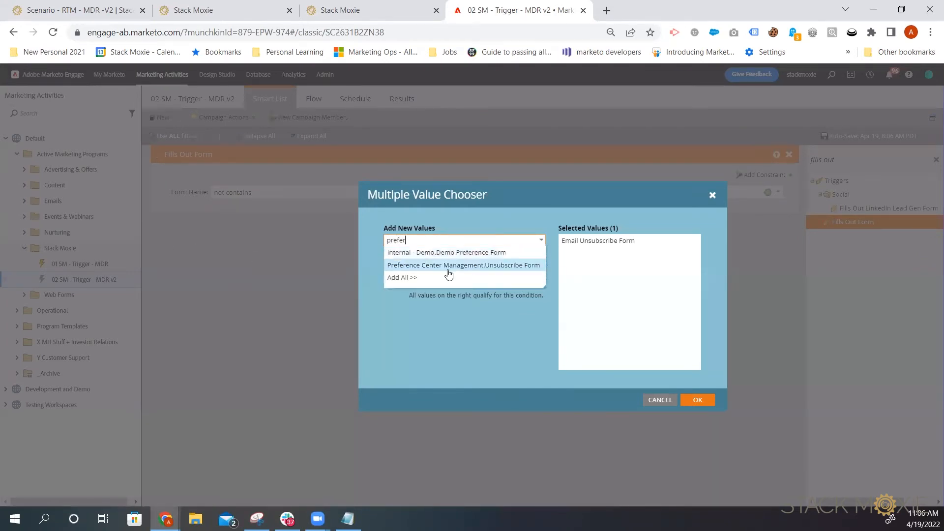
click(449, 265)
click(696, 400)
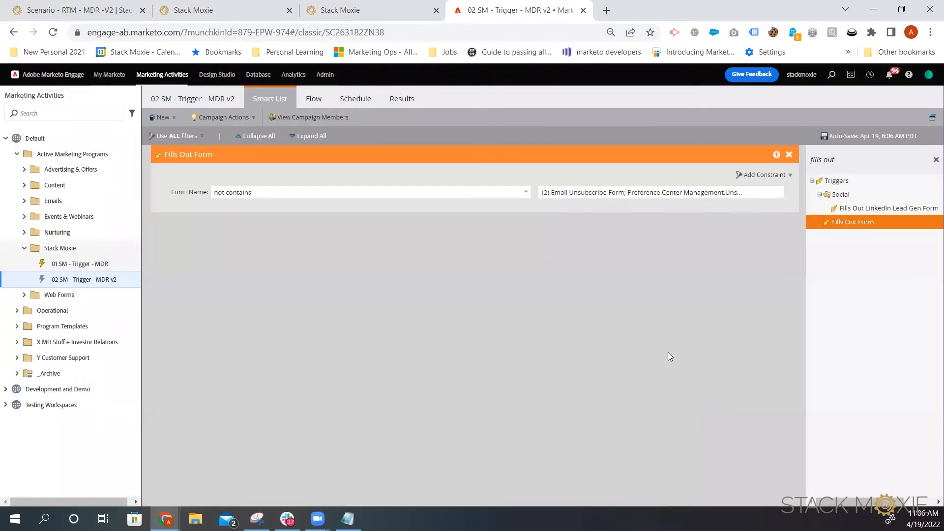
Step: Add a Wait step of 5 min to the campaign's flow
click(317, 98)
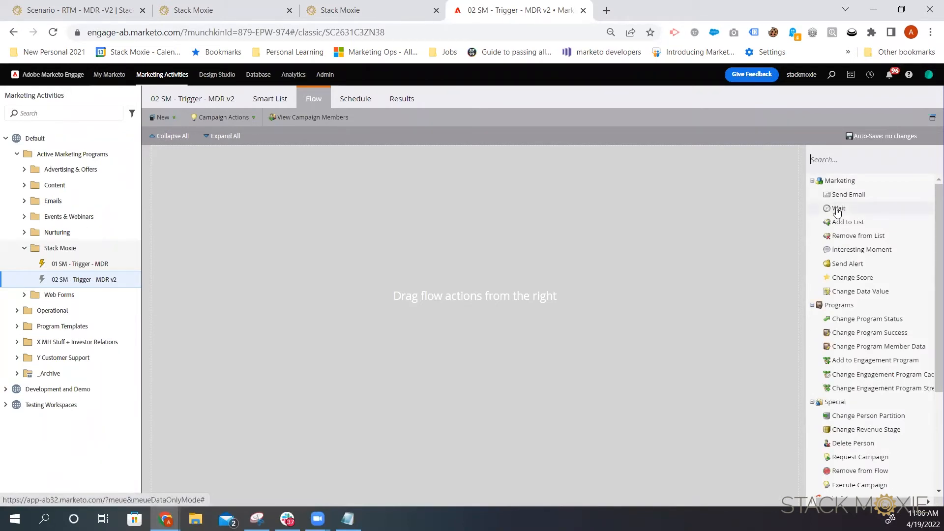
drag(837, 211, 346, 215)
text(5 min)
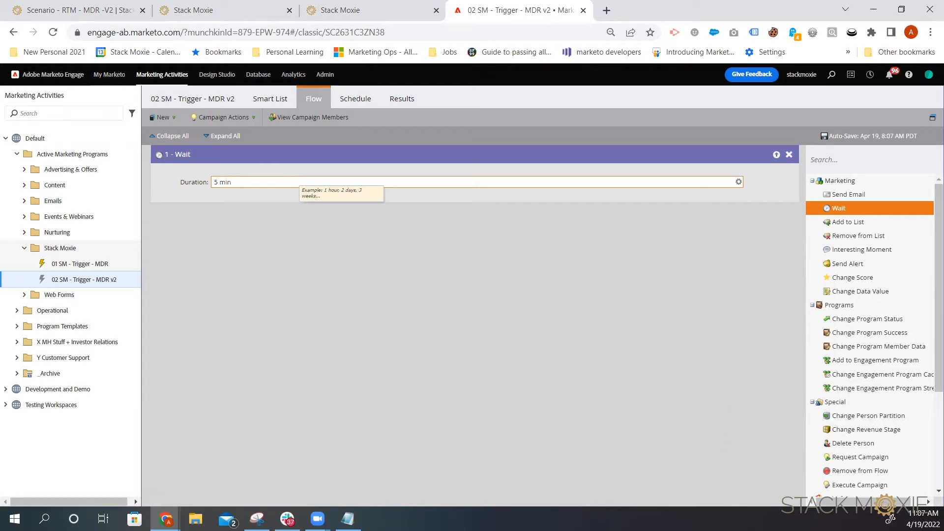
Step: Add a Call Webhook flow step that calls the RTM - MDR - Stack Moxie v2 webhook
scroll(915, 423, down, 3)
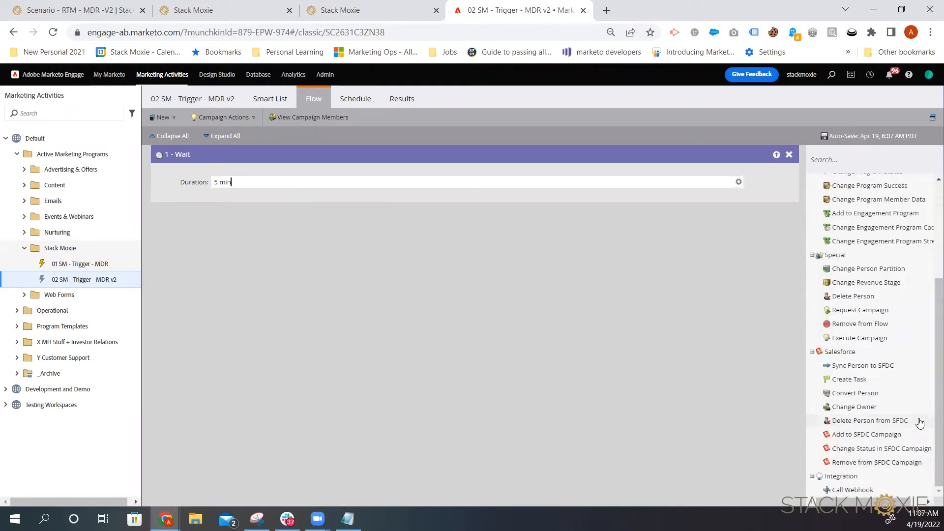
drag(854, 490, 398, 283)
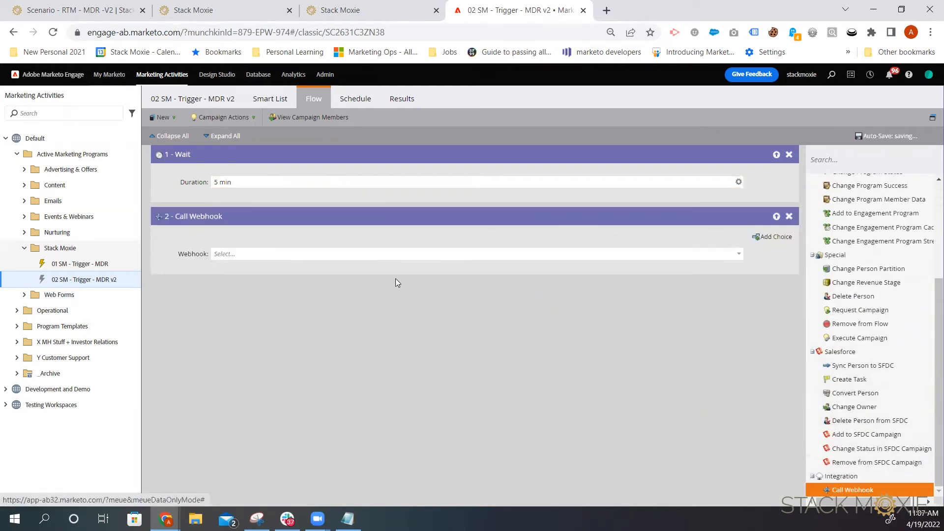
click(269, 254)
text(rtm)
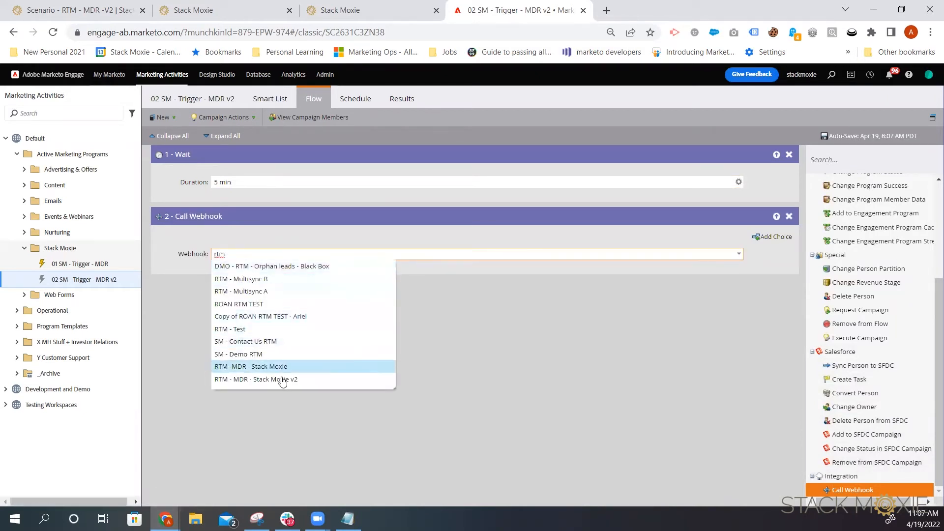
click(283, 380)
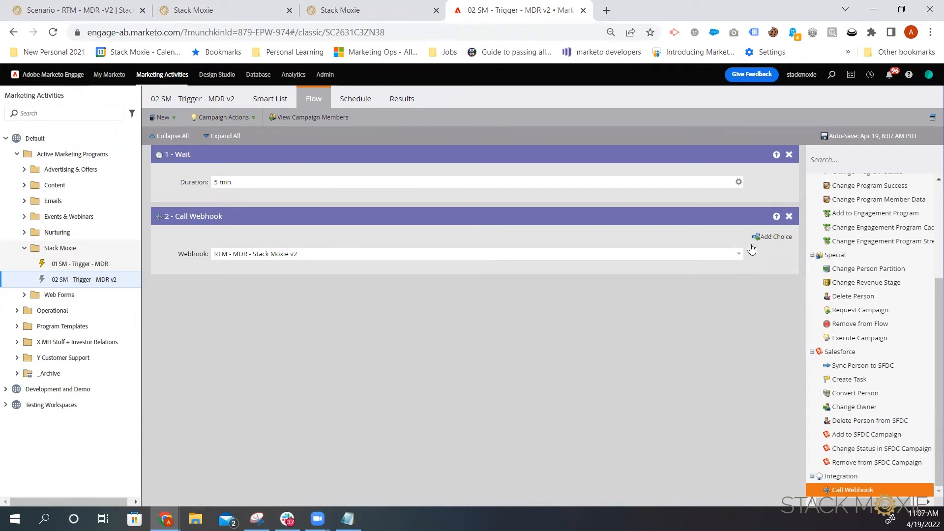
Step: Add a choice to the webhook step with the condition Random Sample is 25
click(766, 237)
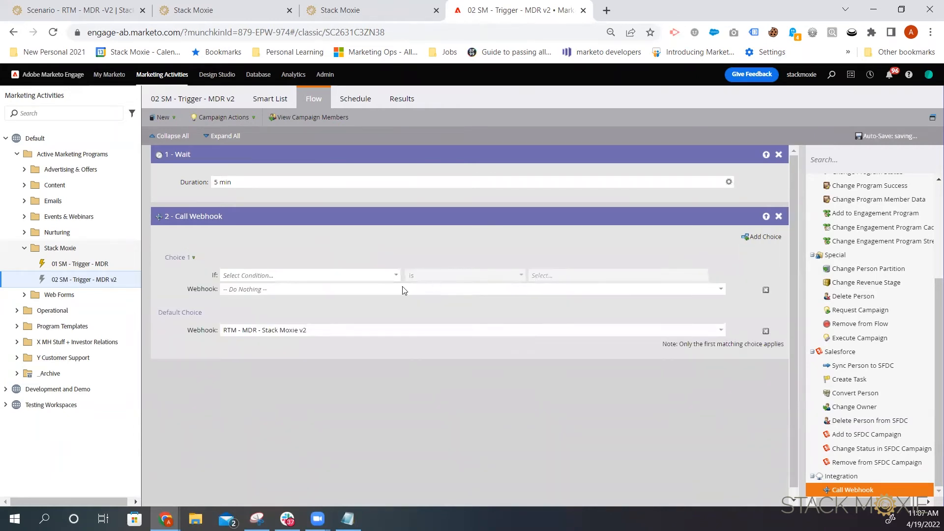
click(296, 271)
text(rand)
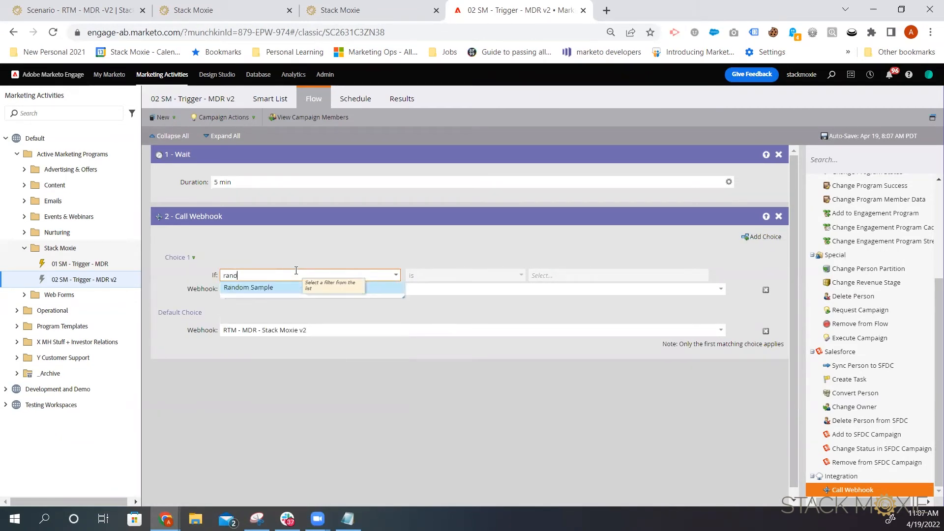
click(315, 289)
click(559, 276)
text(25)
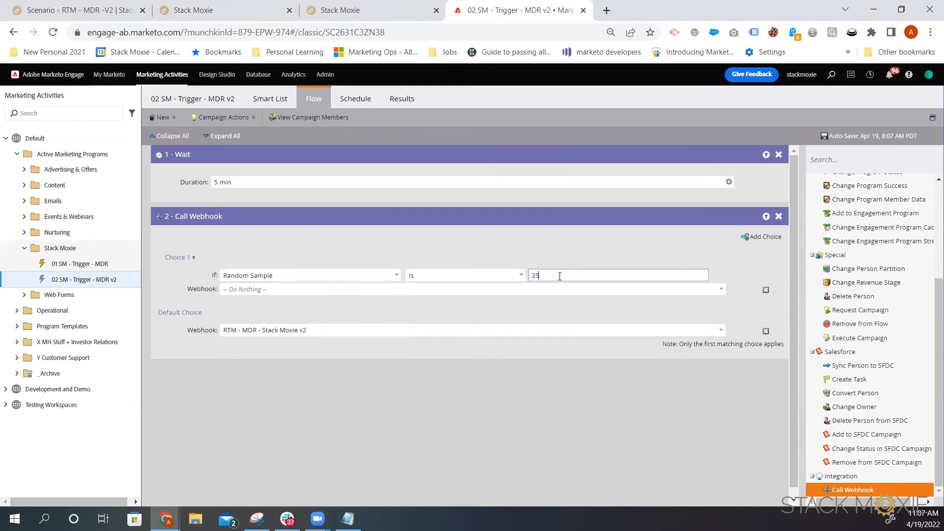
Step: Set the choice's webhook to RTM - MDR - Stack Moxie v2 and the default choice to Do Nothing
click(311, 288)
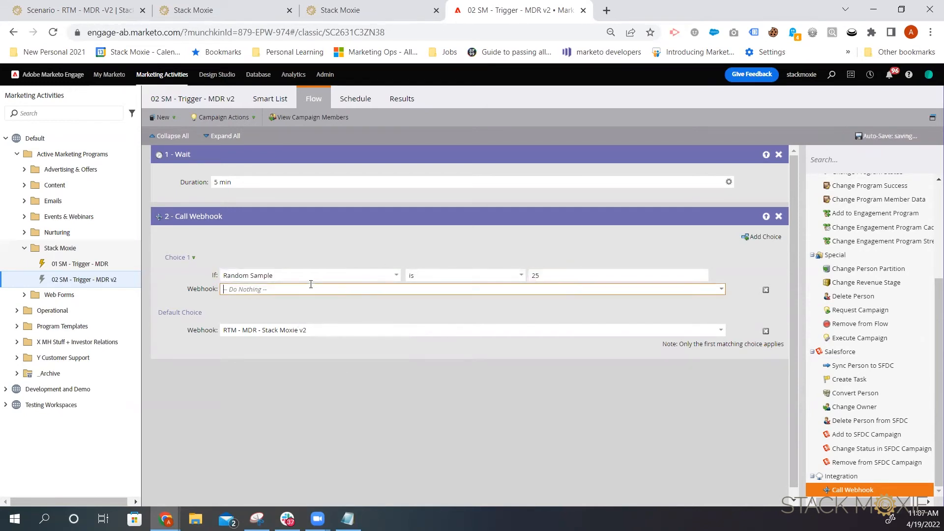
click(721, 290)
scroll(274, 436, down, 3)
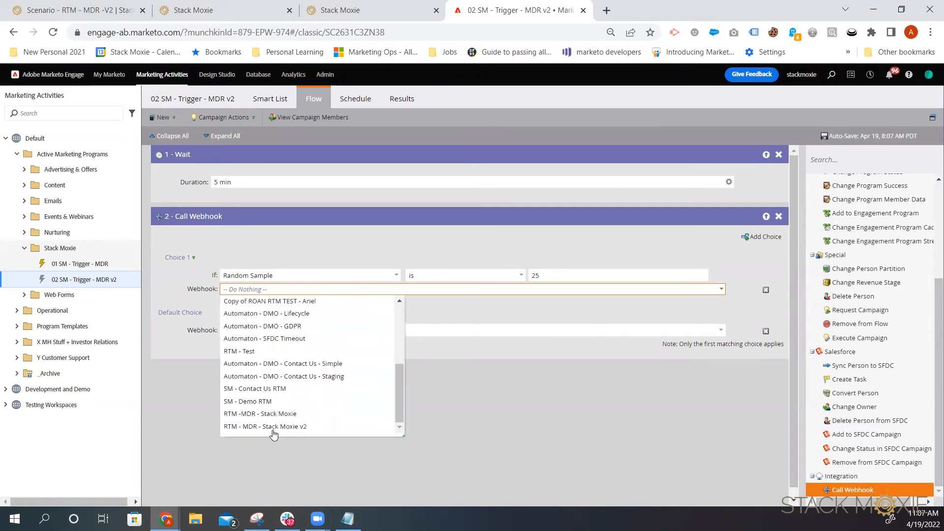
click(286, 429)
click(765, 332)
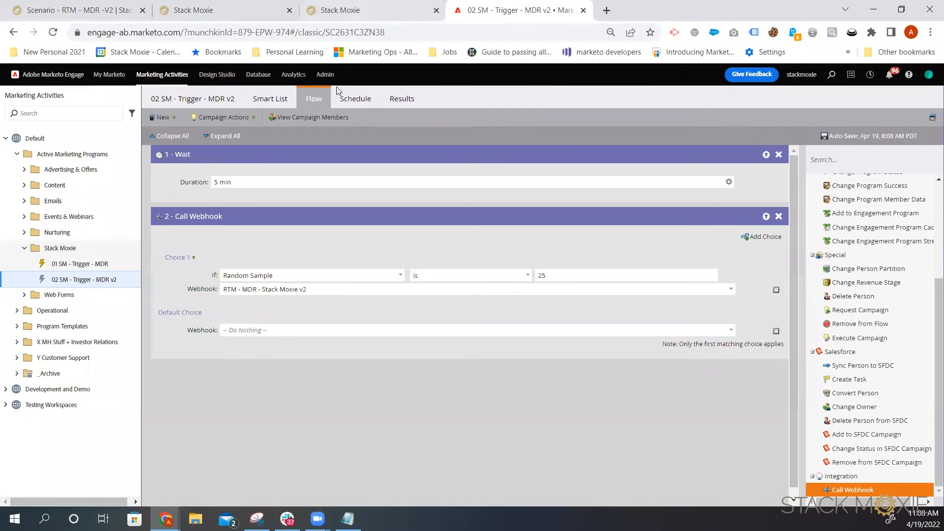
Step: Activate the 02 SM - Trigger - MDR v2 campaign from its schedule
click(352, 99)
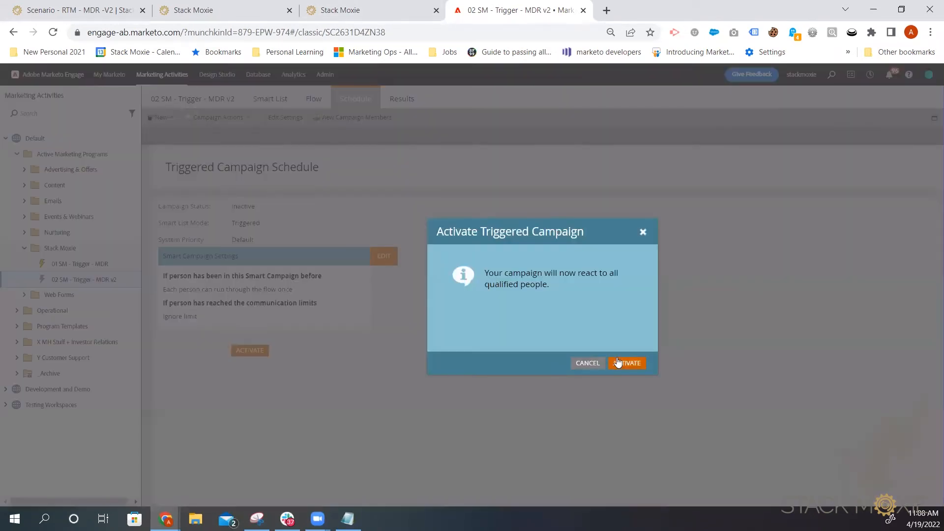
click(618, 362)
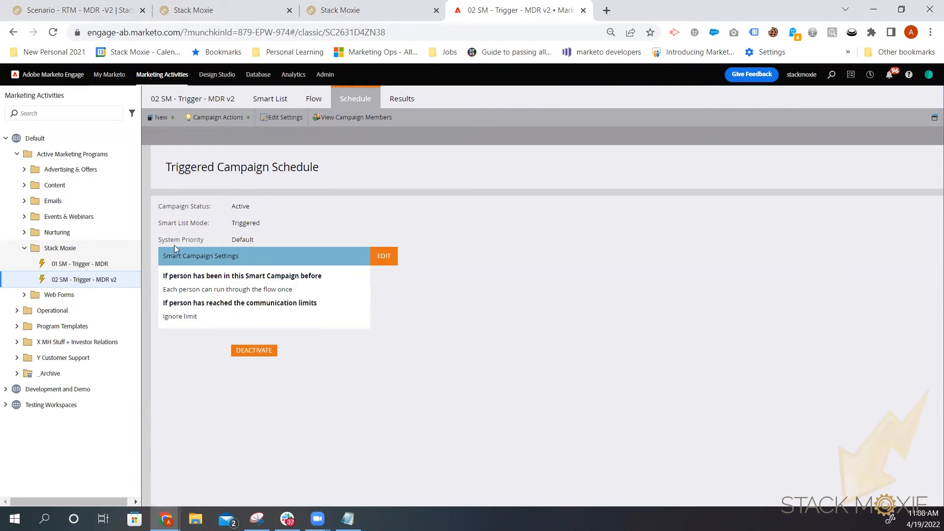
Step: Create a new smart campaign named RTM - Webhook Test in the Stack Moxie folder
right_click(83, 248)
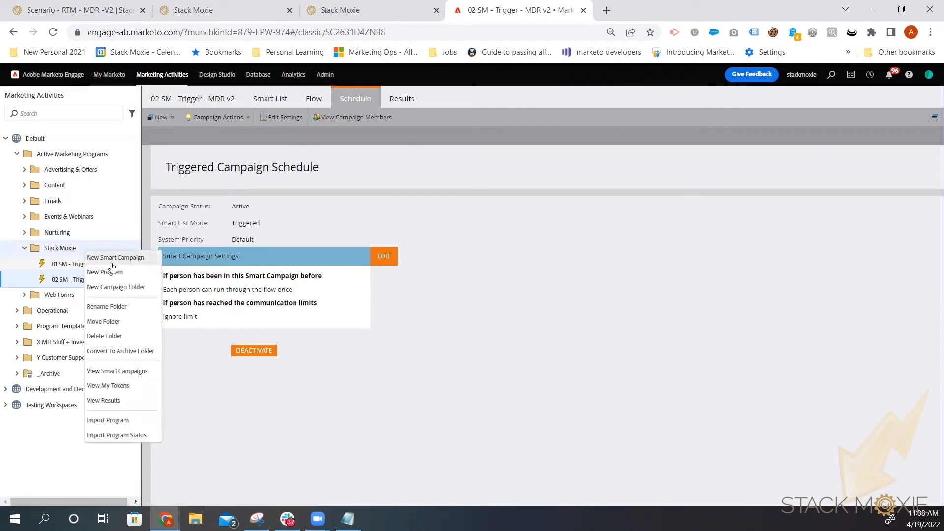
click(118, 261)
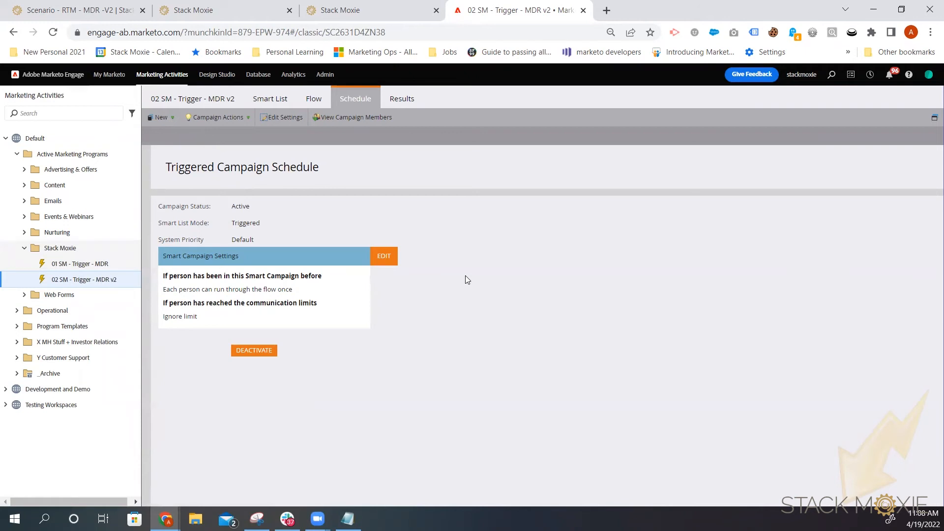
right_click(66, 249)
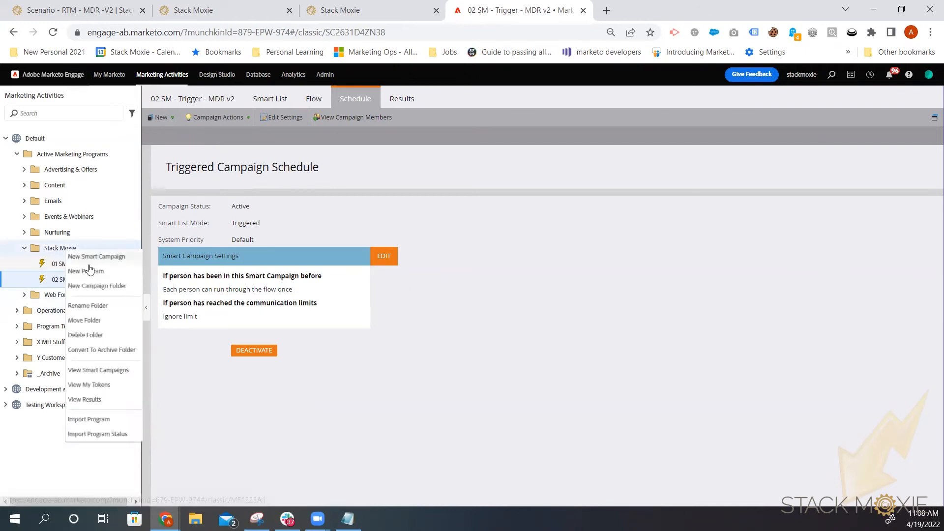
click(94, 257)
click(529, 265)
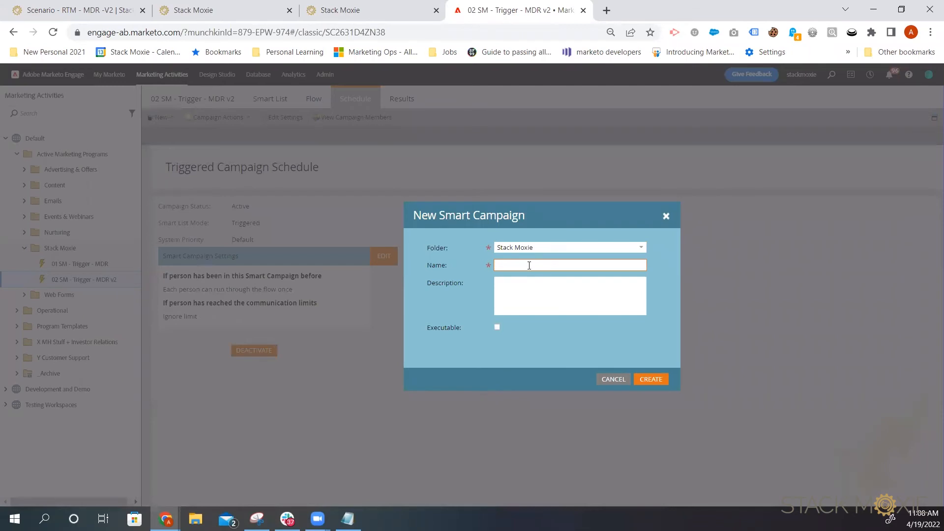
text(RT<M)
key(BackSpace)
text(0)
key(BackSpace)
text(- Webhook Test)
click(645, 380)
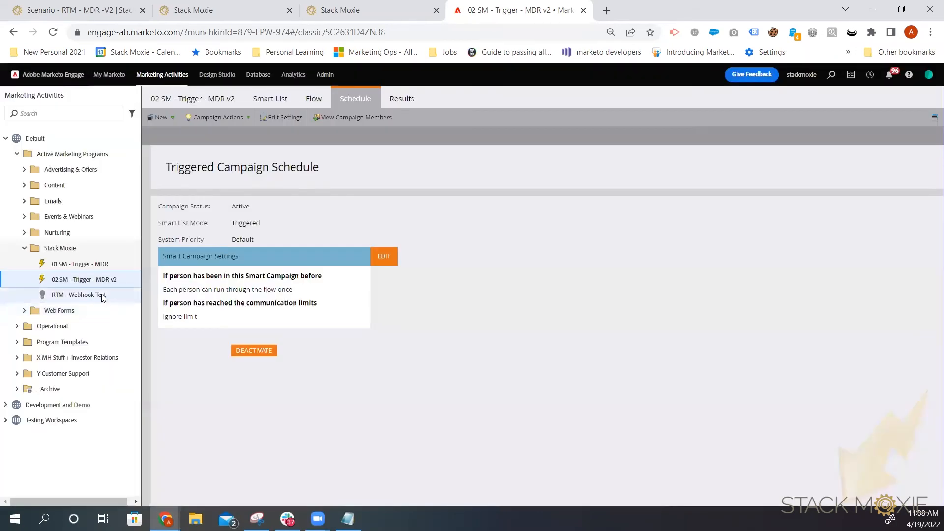
Step: Add a Person is Created trigger to the RTM - Webhook Test campaign's smart list
click(103, 296)
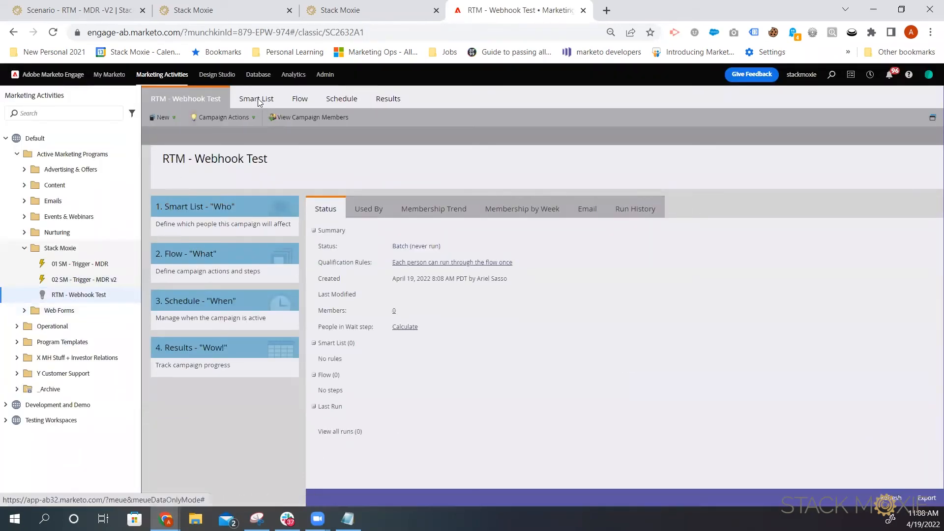
click(257, 99)
click(855, 153)
text(person)
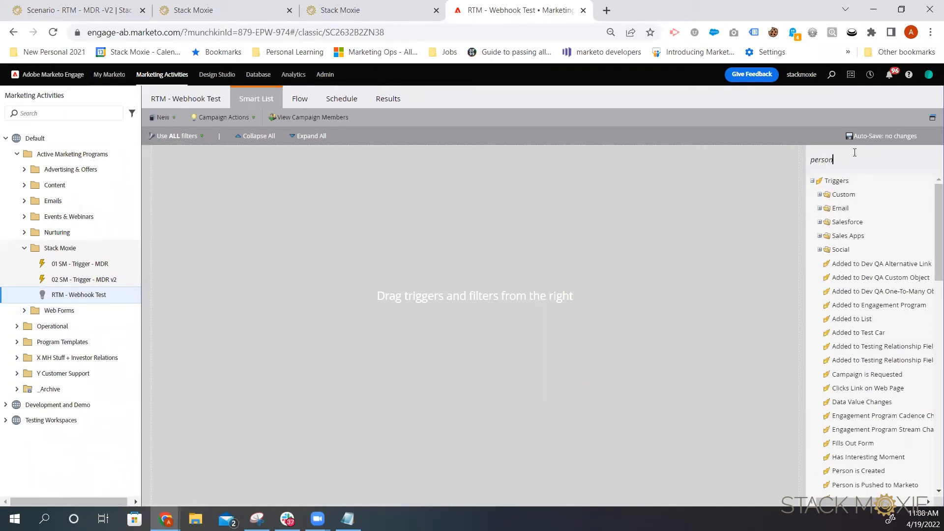
drag(860, 194, 377, 192)
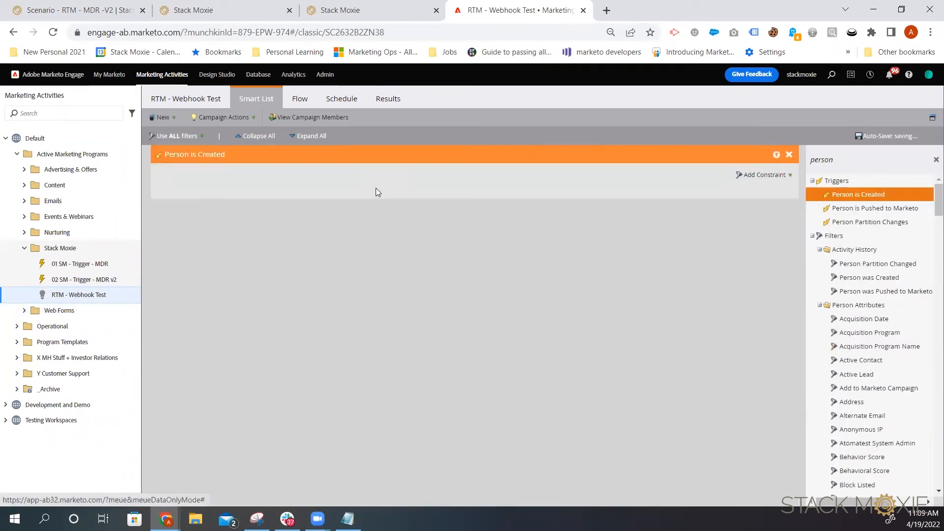
Step: Add an Email Address filter to the smart list
double_click(837, 156)
text(filt)
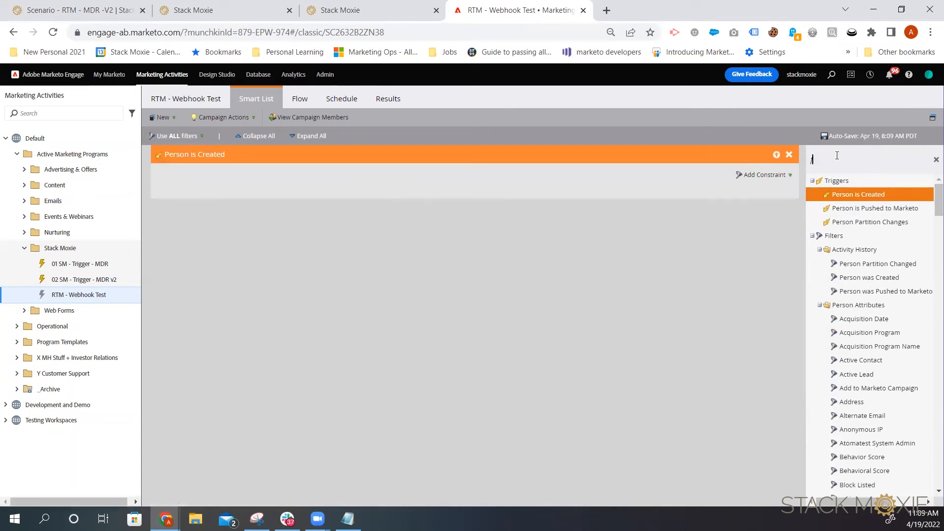
text(er)
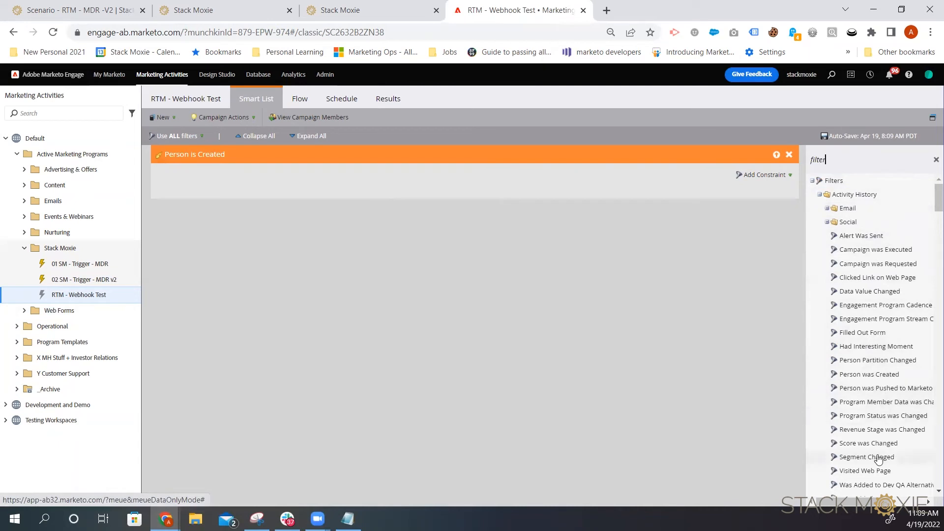
key(BackSpace)
key(BackSpace)
key(BackSpace)
key(BackSpace)
key(BackSpace)
key(BackSpace)
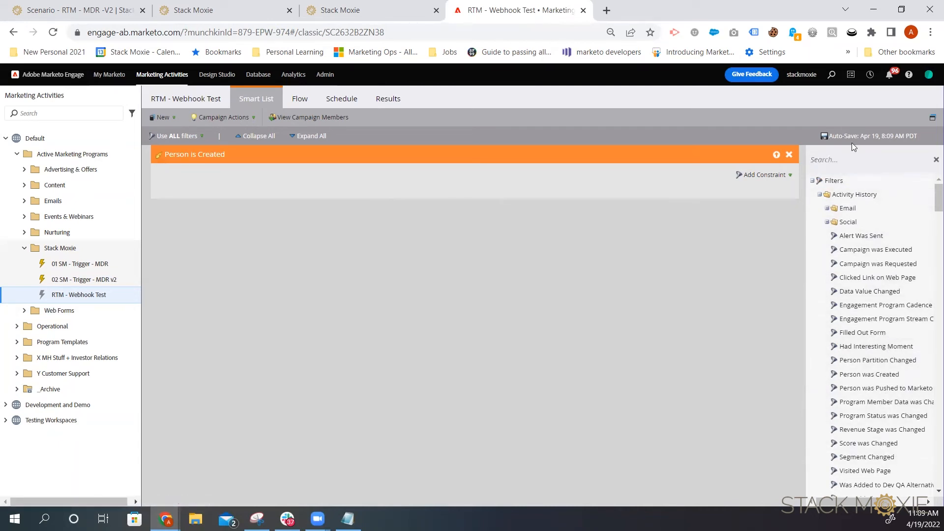
text(email)
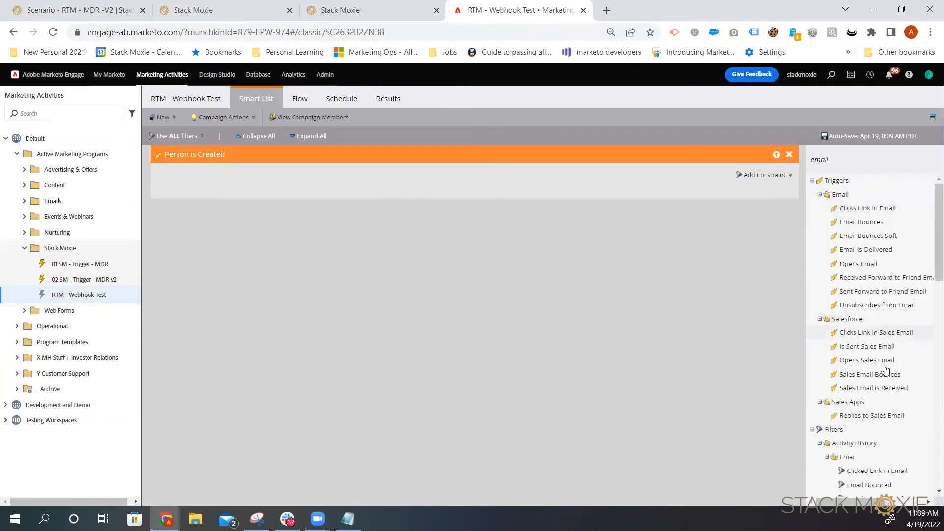
scroll(881, 470, down, 3)
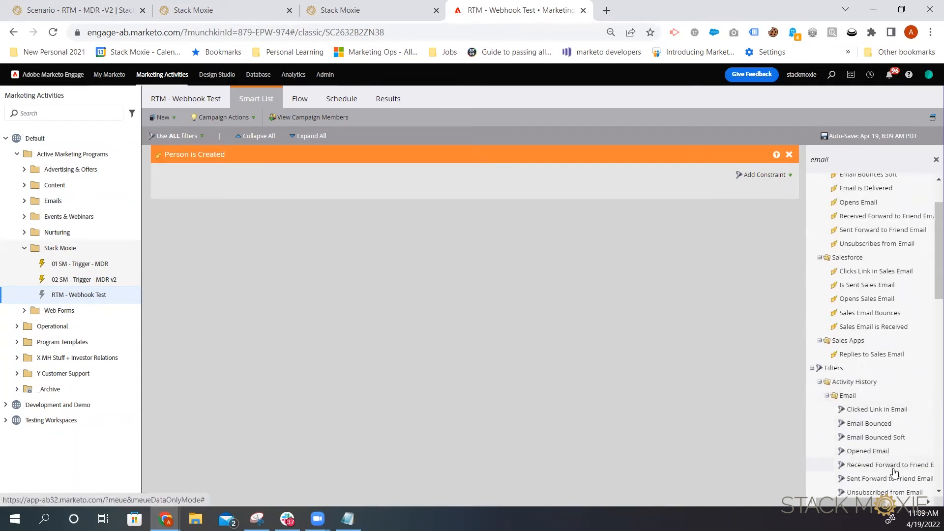
scroll(894, 473, down, 1)
drag(865, 439, 349, 302)
drag(885, 440, 480, 276)
drag(866, 439, 410, 217)
click(525, 232)
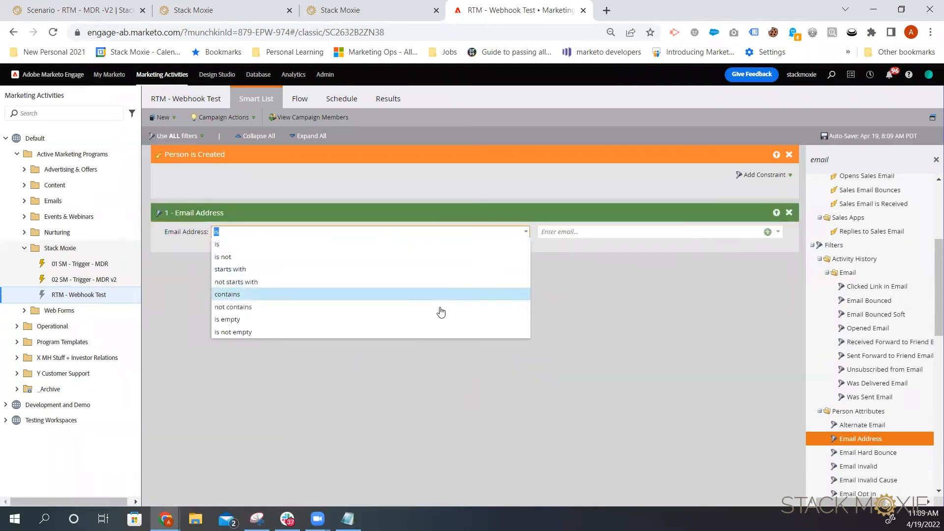
click(441, 295)
click(543, 232)
text(@thisisjust)
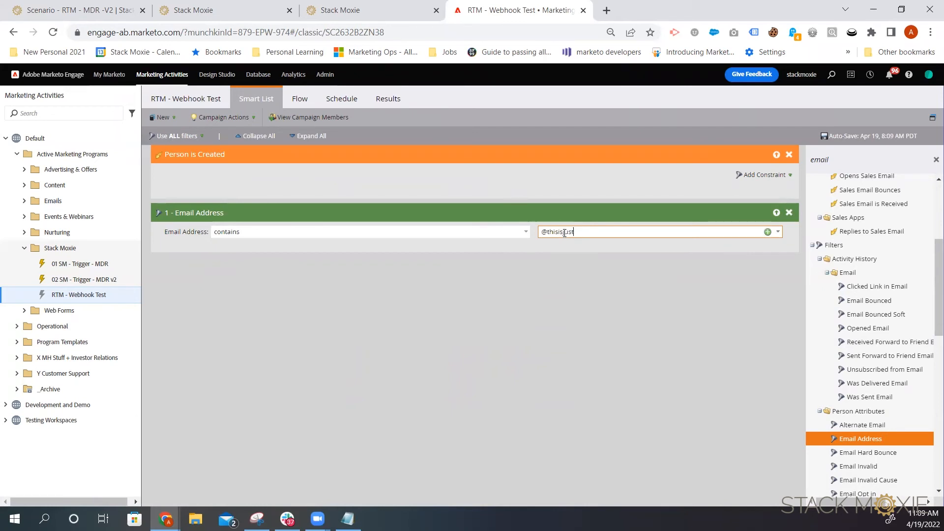
text(.atomatest.com)
click(544, 275)
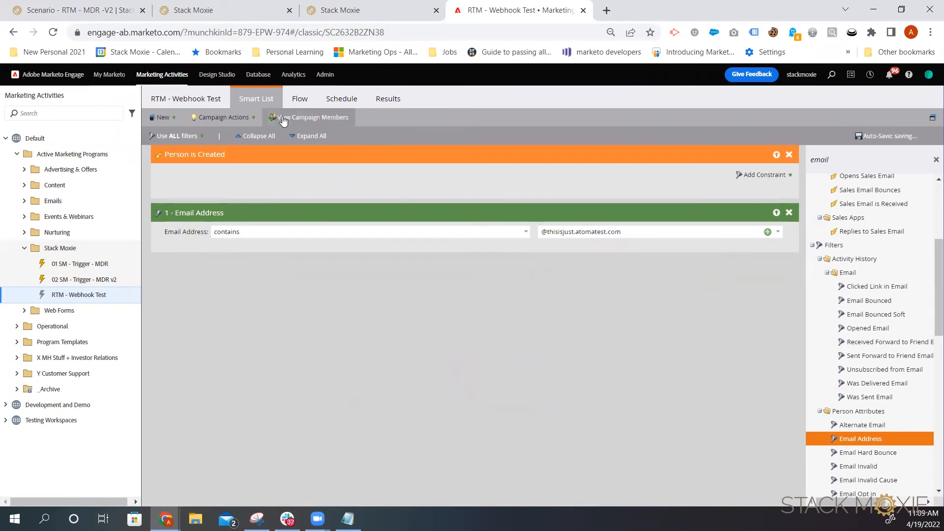
Step: Add a Call Webhook flow step calling the RTM - MDR - Stack Moxie v2 webhook
click(305, 102)
click(874, 164)
text(call)
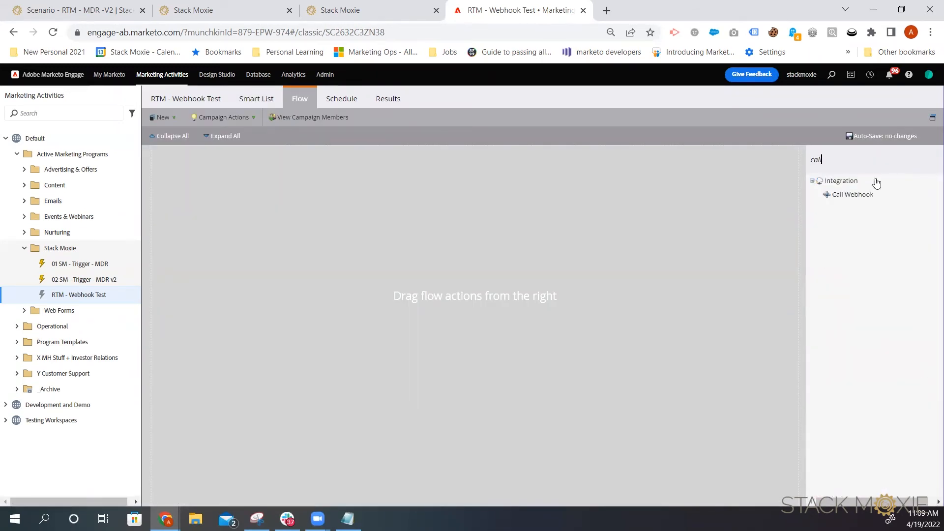
drag(870, 195, 398, 194)
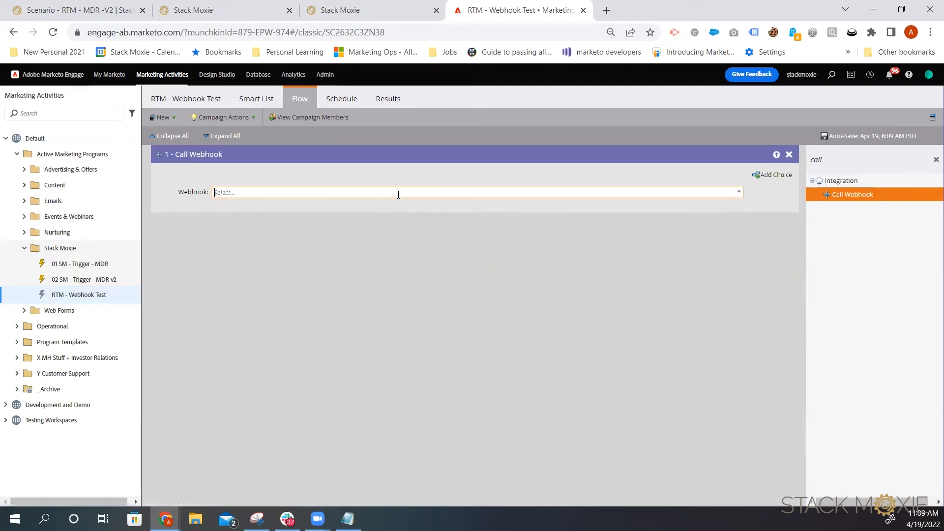
click(738, 193)
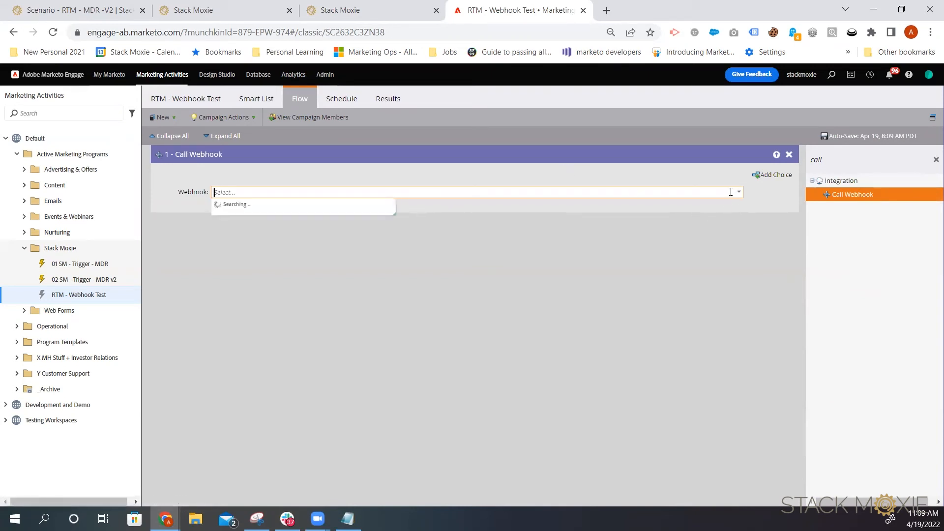
scroll(339, 320, down, 3)
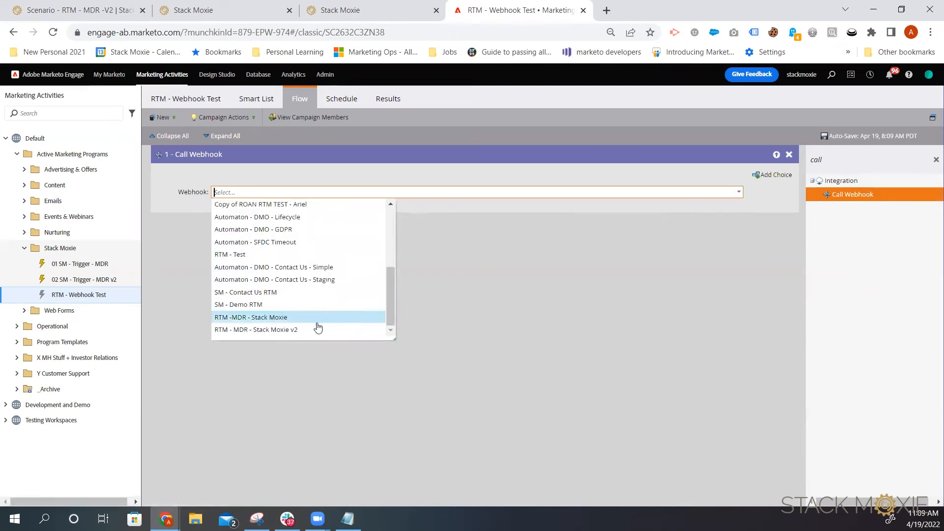
click(319, 321)
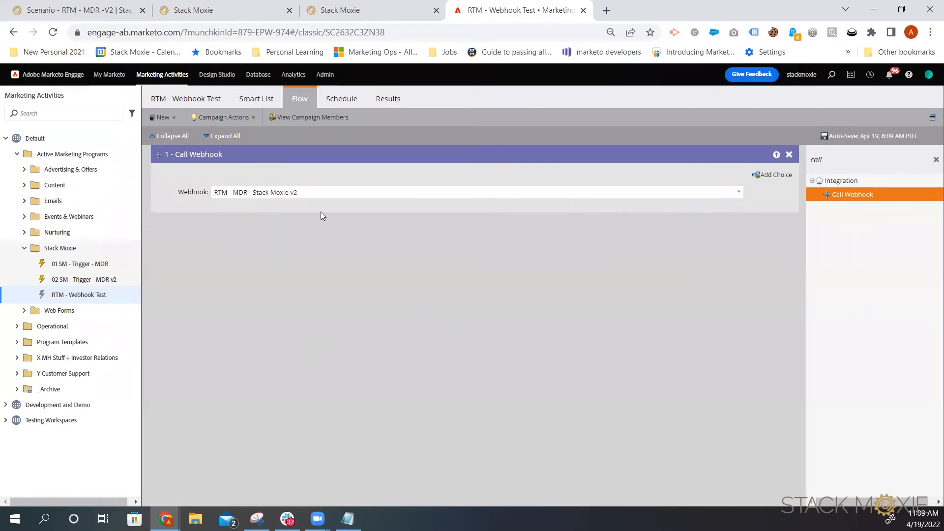
Step: Activate the RTM - Webhook Test triggered campaign
click(347, 98)
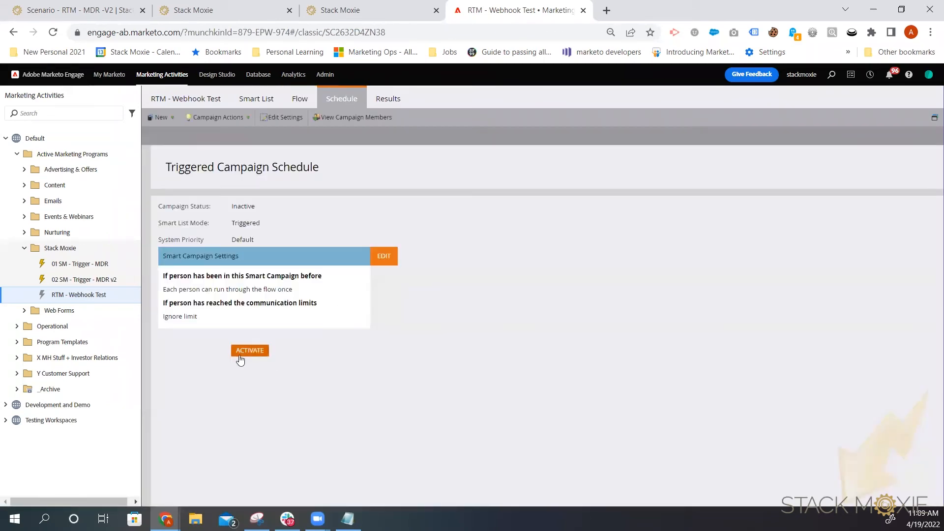
click(250, 350)
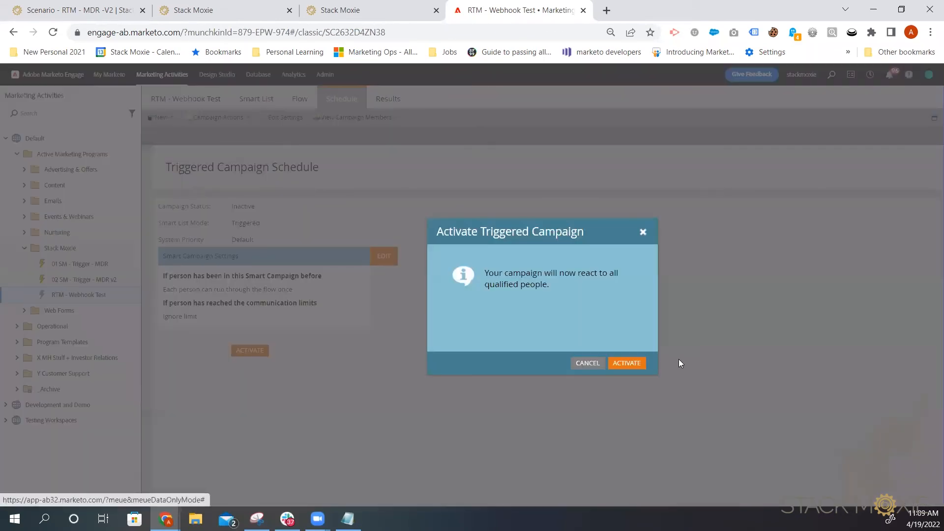
click(628, 363)
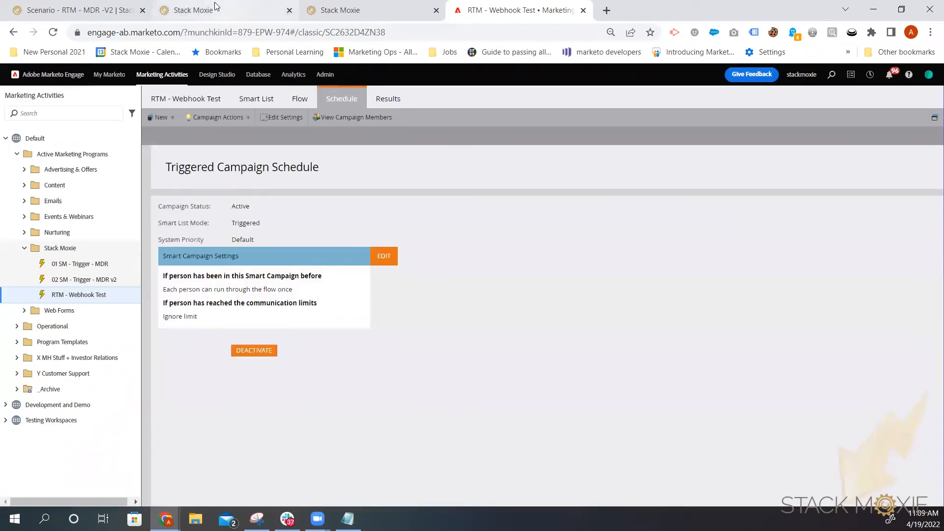
Step: Close the token dialog and start a new Stack Moxie scenario from scratch
click(215, 3)
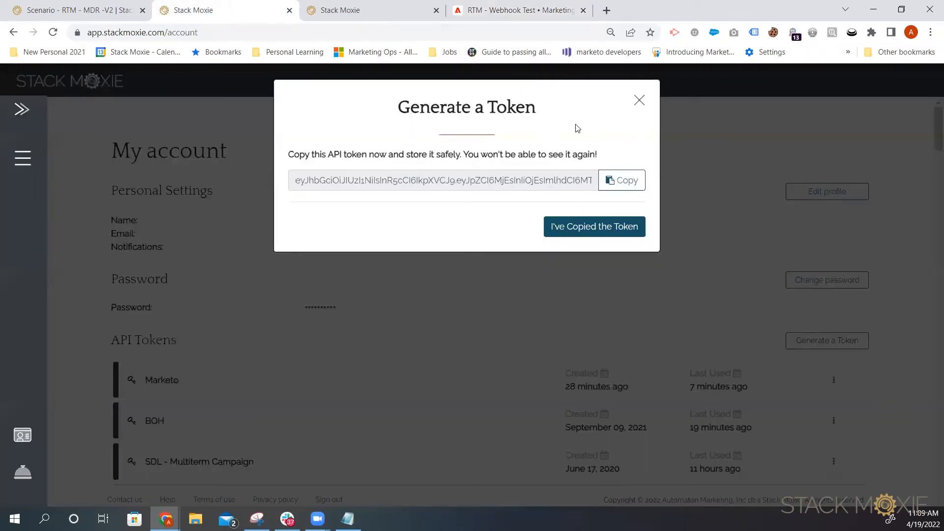
click(640, 100)
click(80, 11)
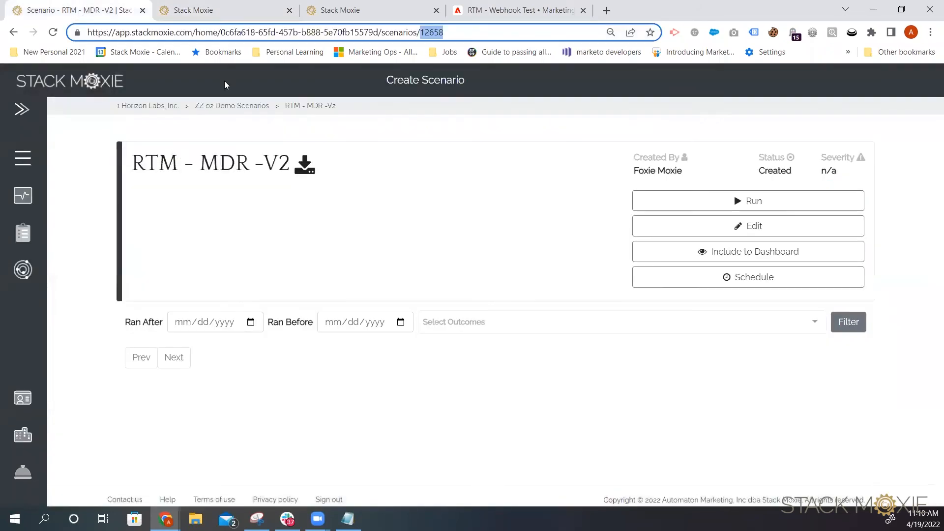
key(Return)
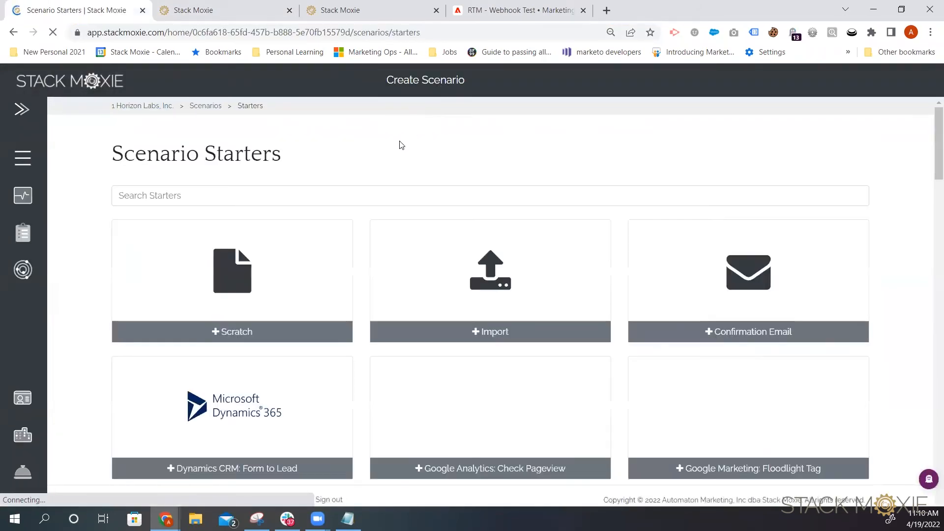
click(294, 295)
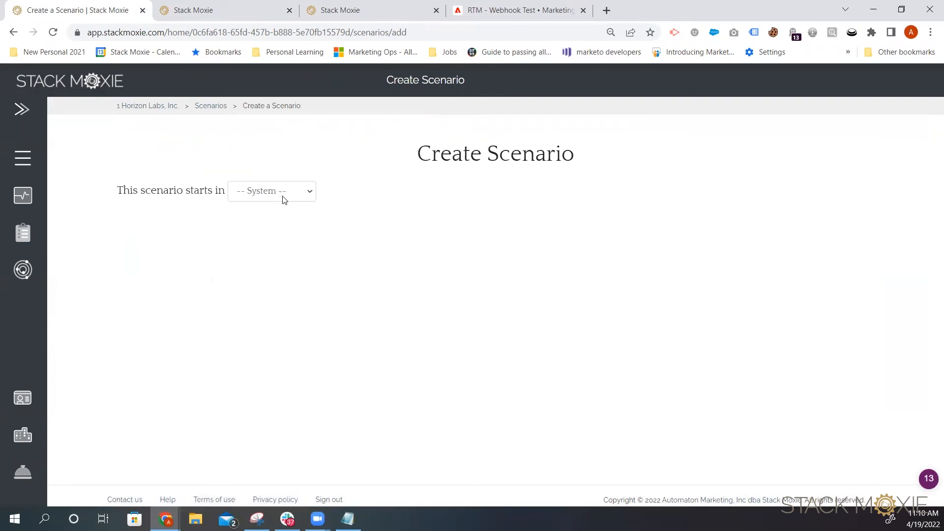
Step: Make the scenario start in Marketo with a Create or update a Marketo Lead step in the Default partition
click(288, 194)
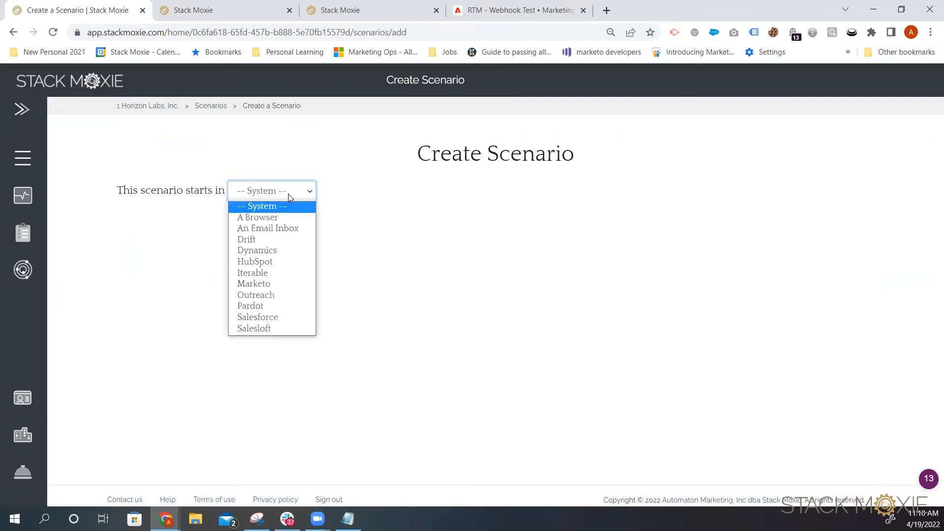
click(284, 284)
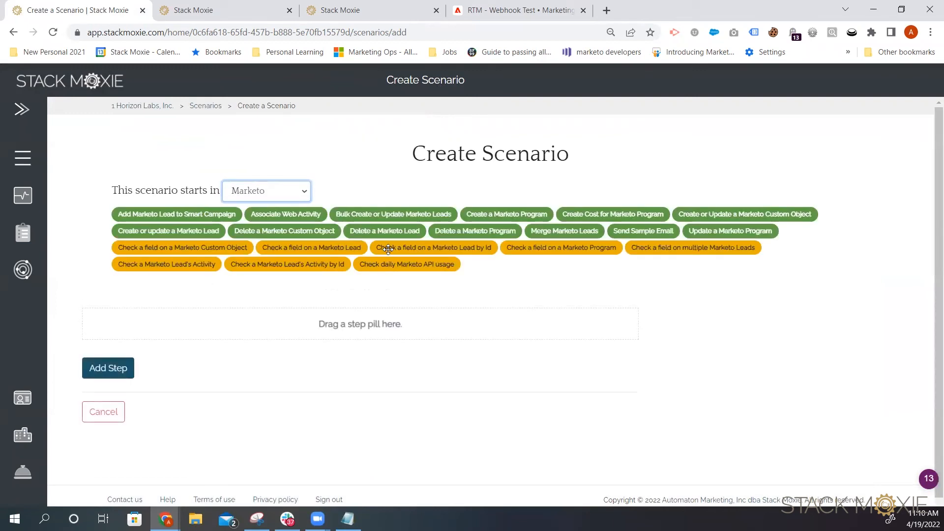
drag(209, 229, 317, 342)
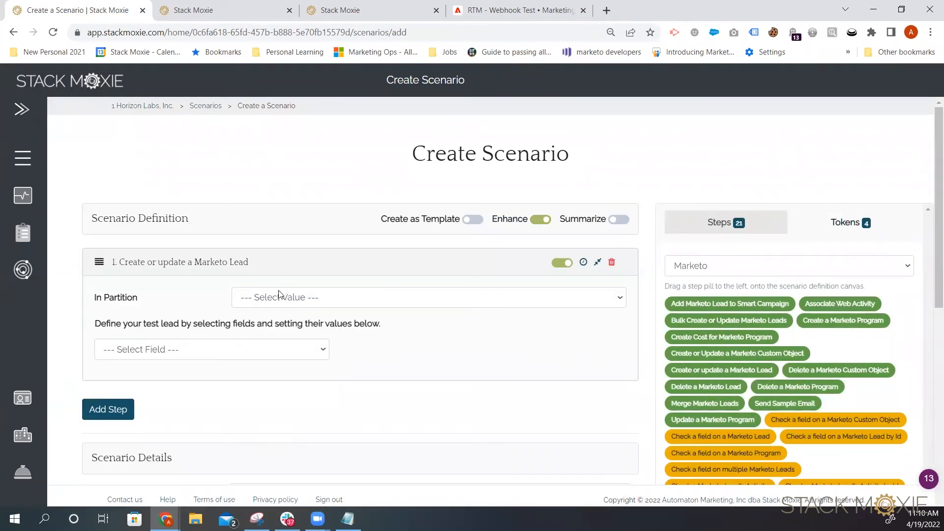
click(275, 301)
click(272, 322)
Step: Add an Email Address field to the test lead definition
click(226, 350)
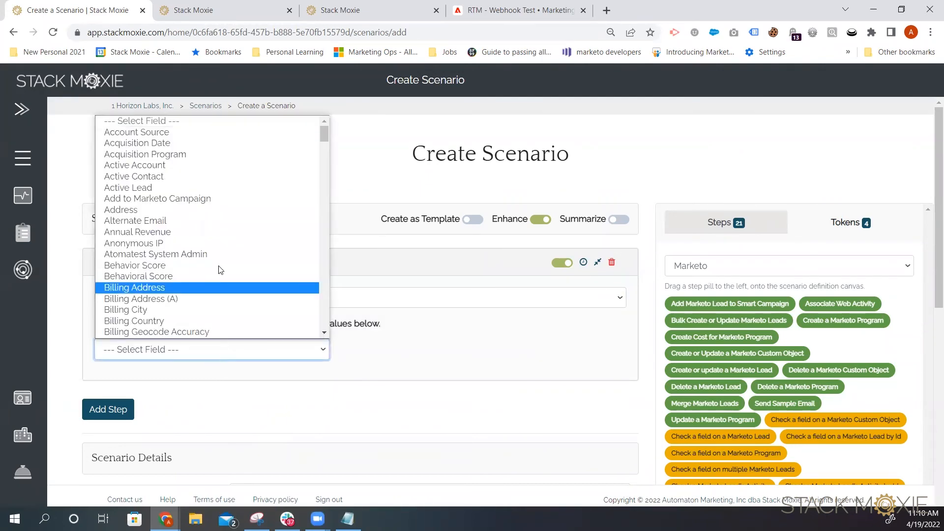
scroll(178, 196, down, 5)
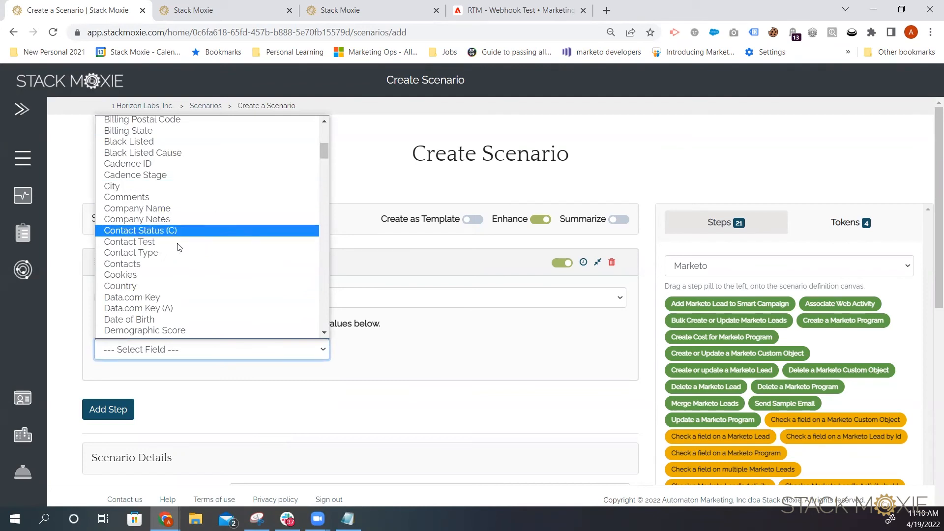
scroll(189, 209, down, 3)
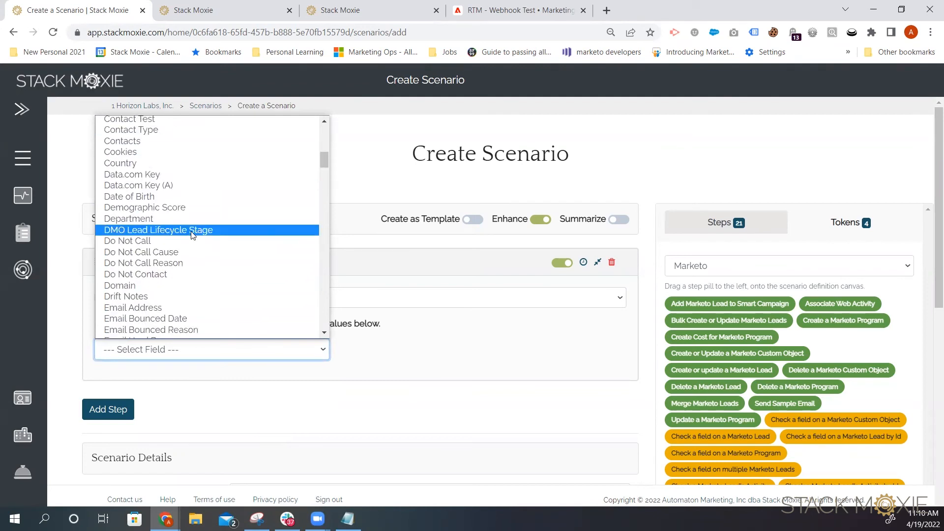
click(202, 309)
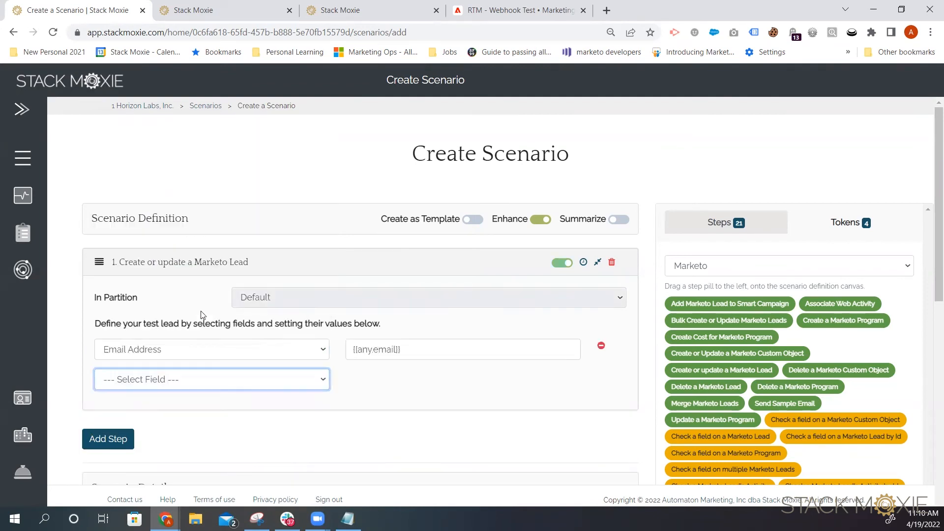
Step: Add a Country field to the test lead with the value United States
click(192, 385)
scroll(199, 324, down, 4)
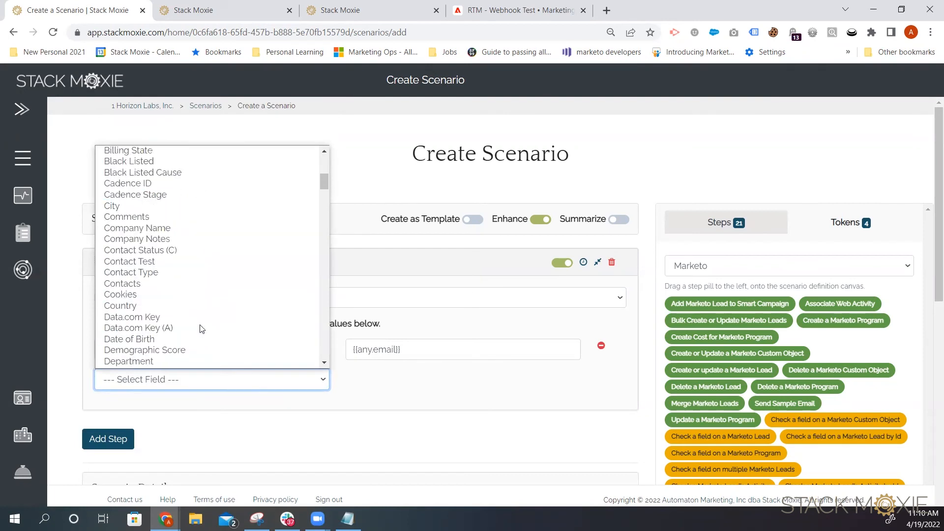
click(181, 305)
click(379, 380)
text(United States)
Step: Add a Lead Source field to the test lead with the value ppc
click(212, 411)
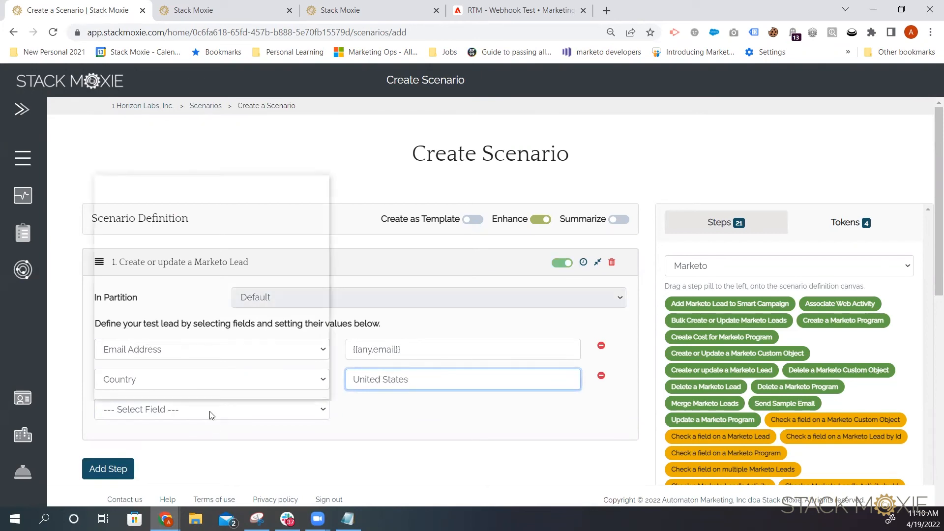
scroll(216, 359, down, 8)
scroll(206, 355, down, 10)
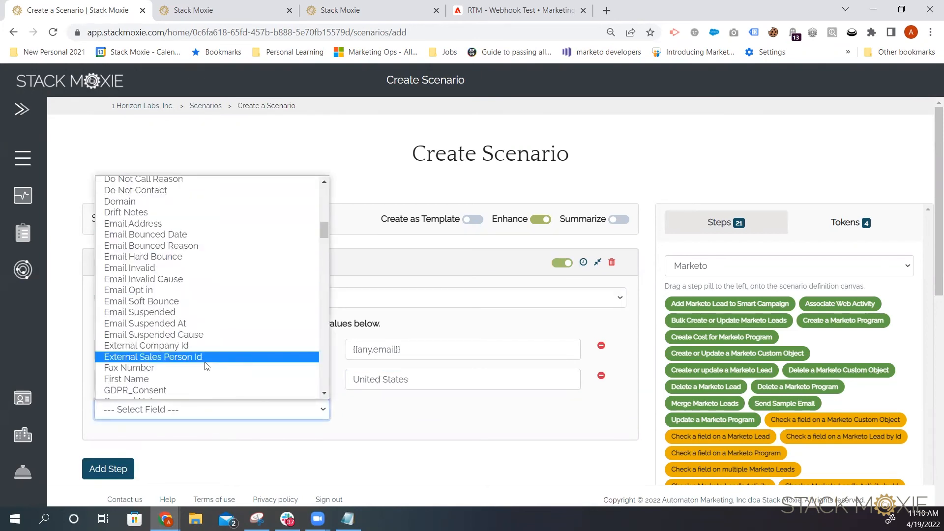
scroll(205, 338, down, 8)
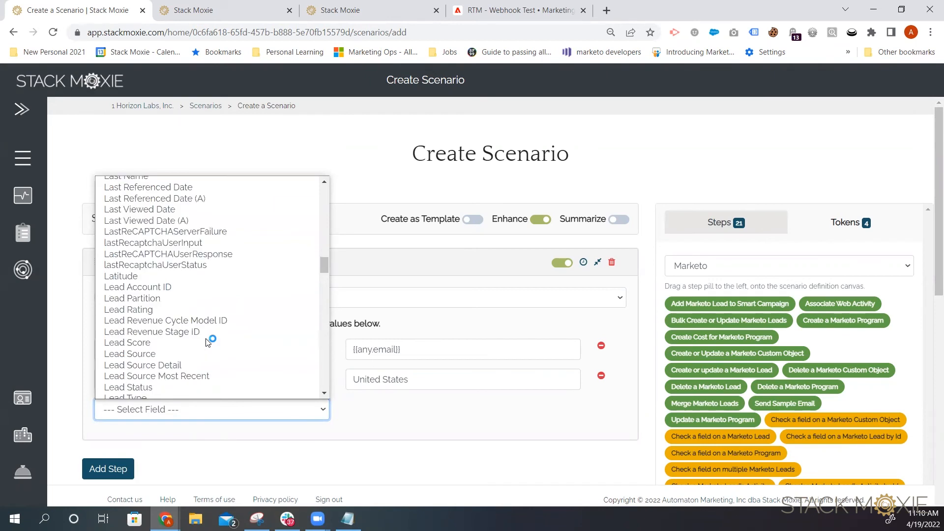
click(180, 353)
click(424, 411)
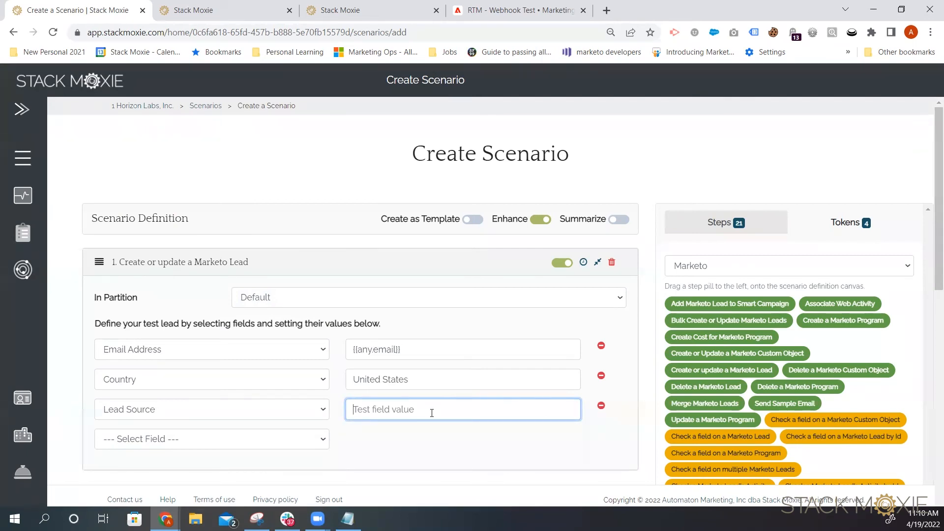
text(ppd)
click(415, 447)
Step: Save and run the new scenario
scroll(456, 430, down, 7)
scroll(138, 438, down, 4)
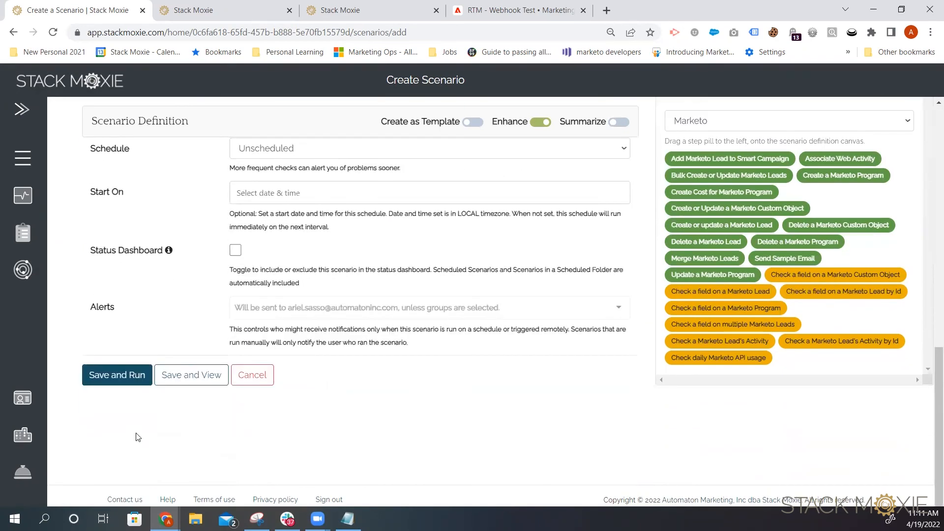
click(118, 375)
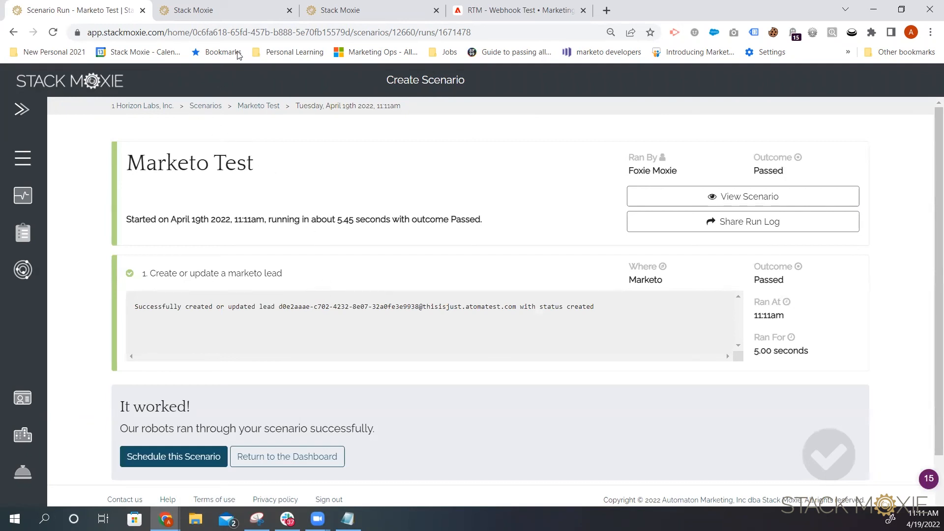
Step: Examine the webhook call activity details in the RTM - Webhook Test campaign's results
click(498, 6)
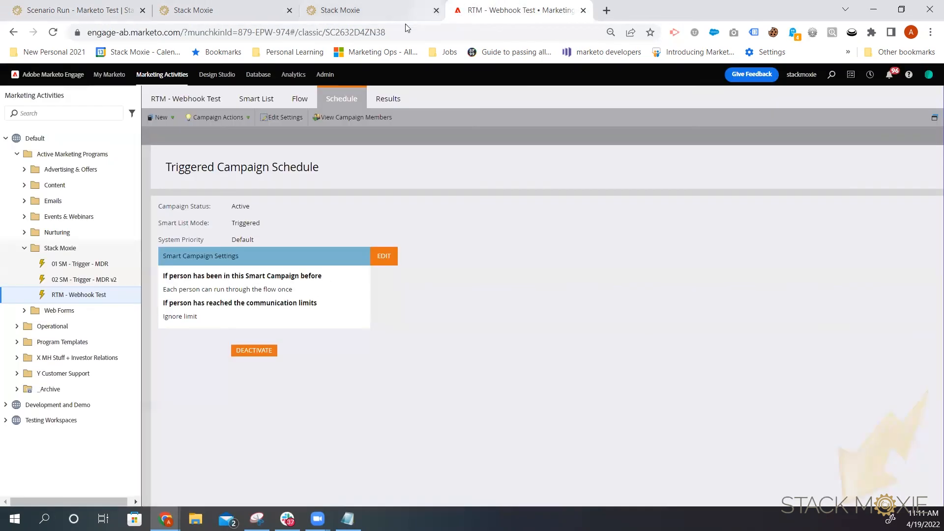
click(213, 101)
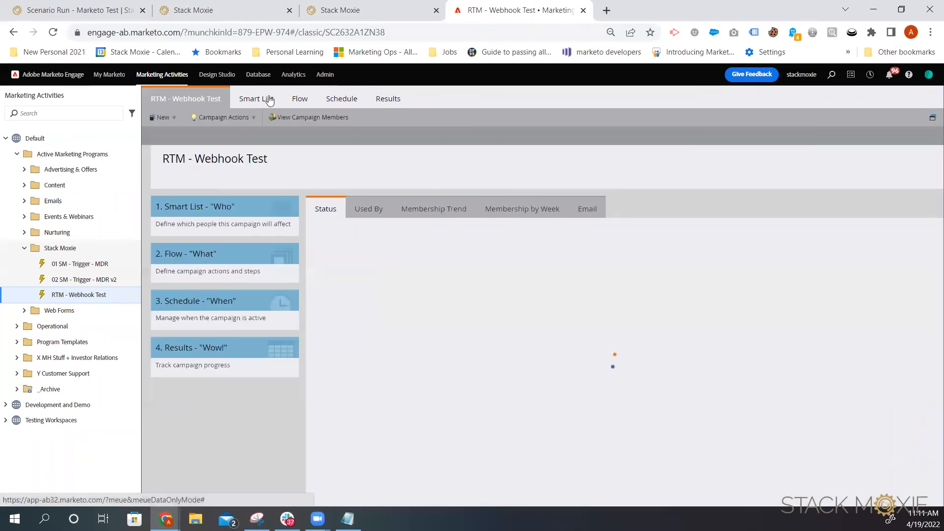
click(389, 105)
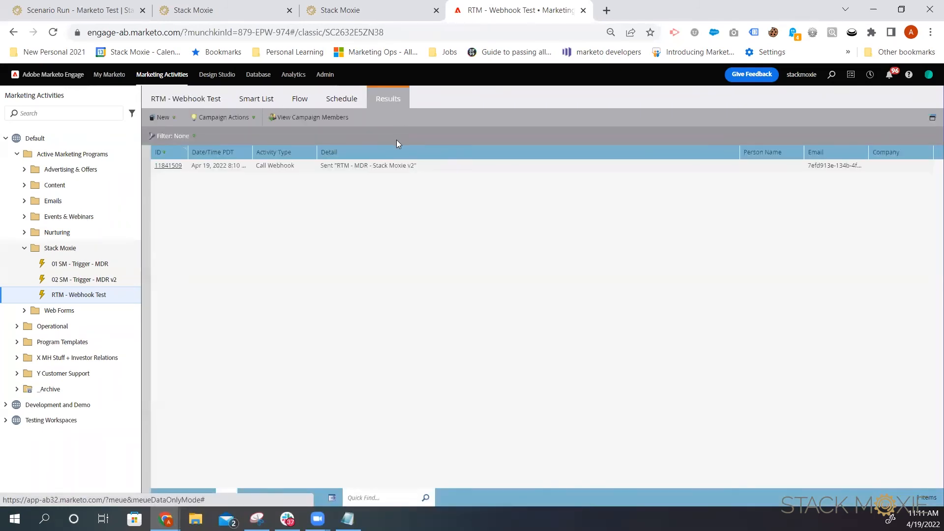
click(390, 166)
click(169, 166)
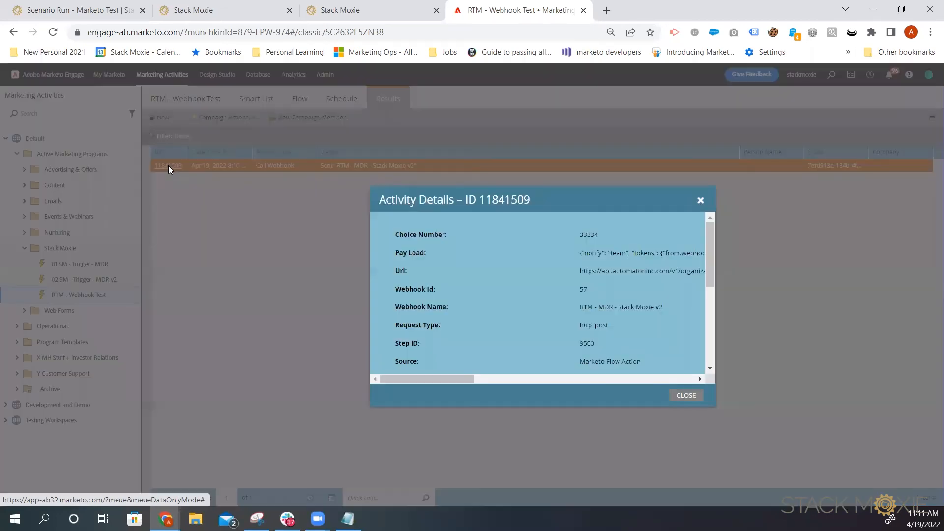
drag(711, 257, 631, 374)
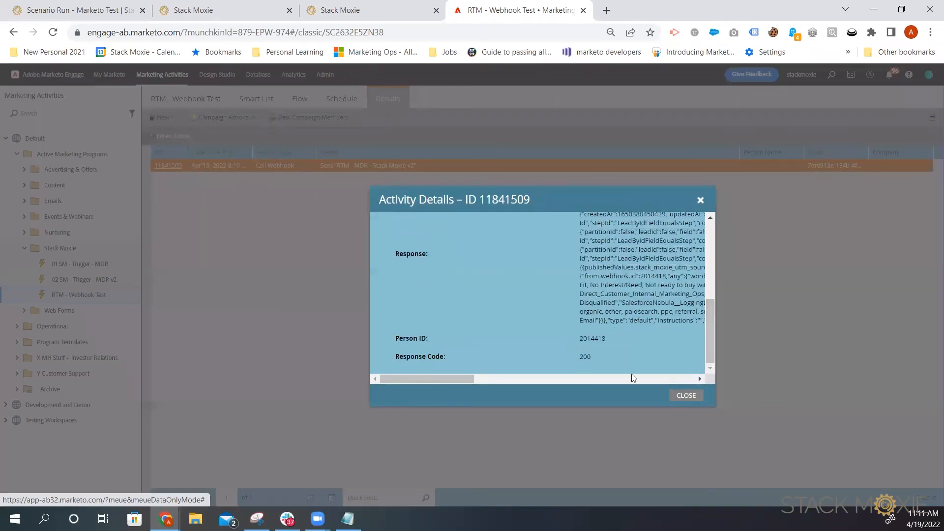
drag(400, 358, 598, 354)
click(595, 355)
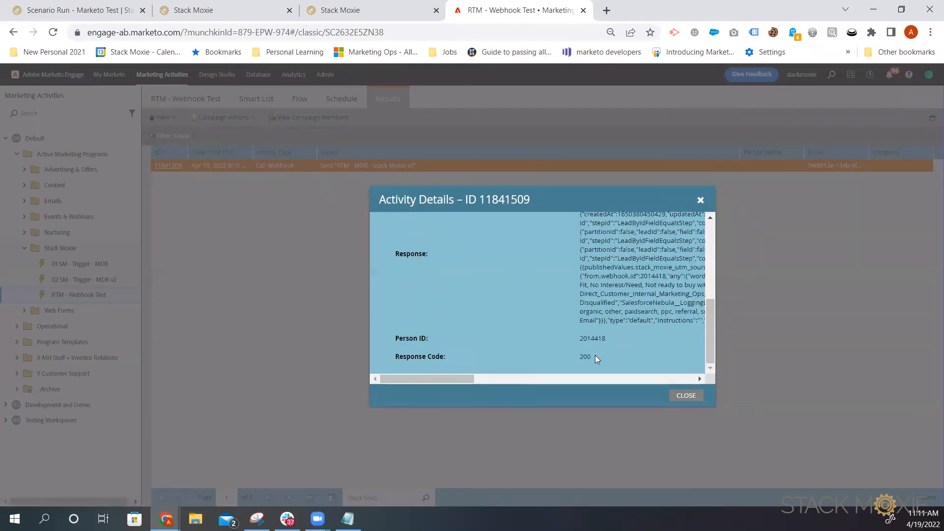
click(701, 200)
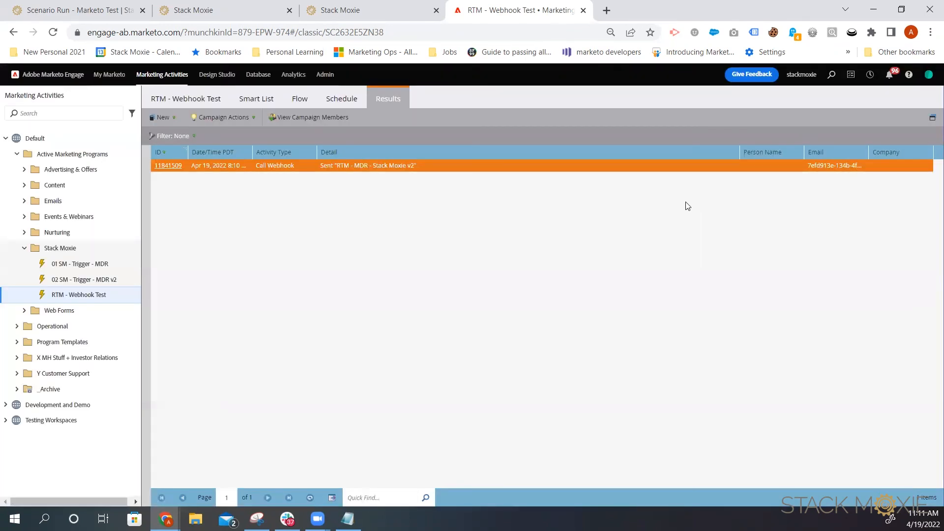
Step: Deactivate the RTM - Webhook Test campaign
click(338, 99)
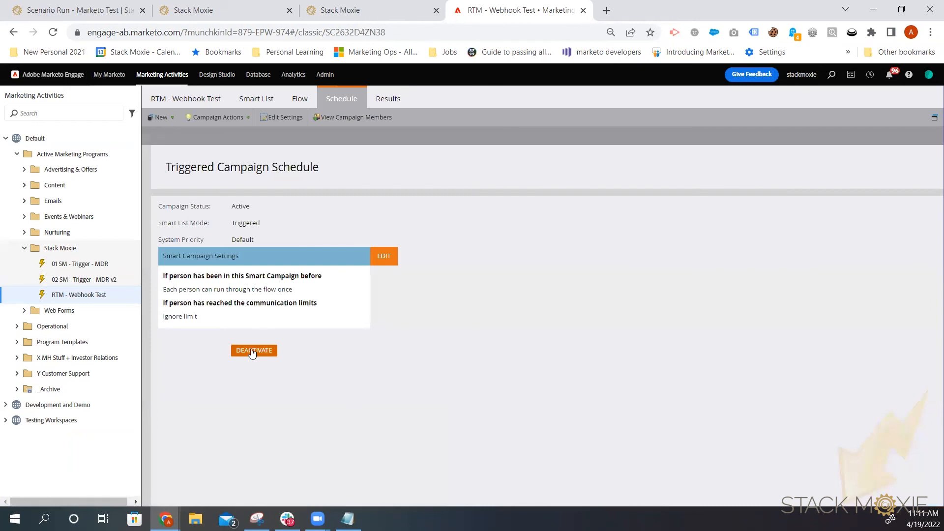
click(252, 351)
click(634, 364)
Step: Open the latest run of the RTM - MDR -V2 scenario in the ZZ 02 Demo Scenarios folder and review its step results
click(78, 280)
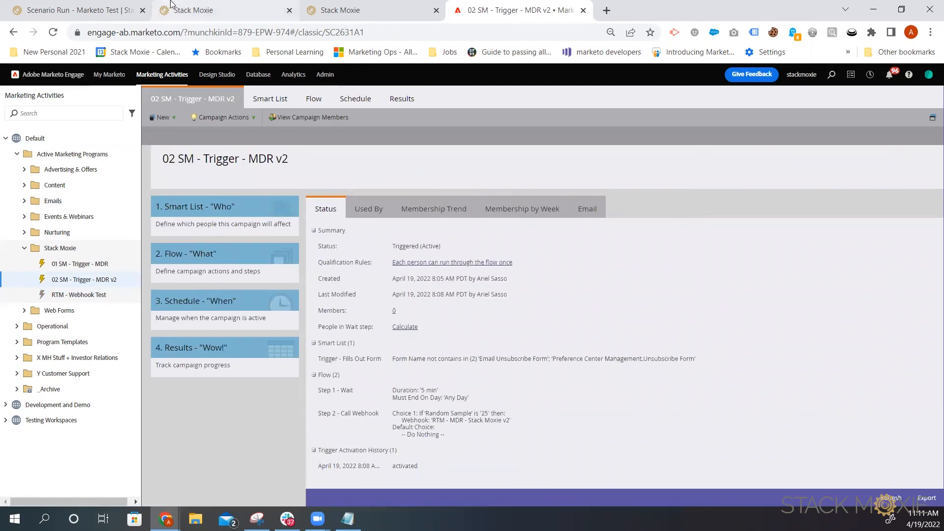
click(84, 9)
click(153, 110)
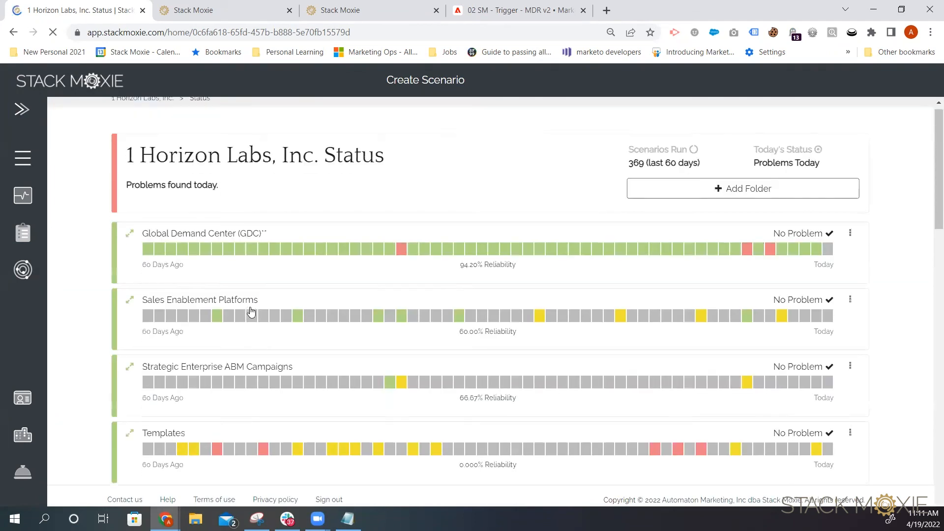
scroll(251, 310, down, 10)
scroll(252, 320, down, 12)
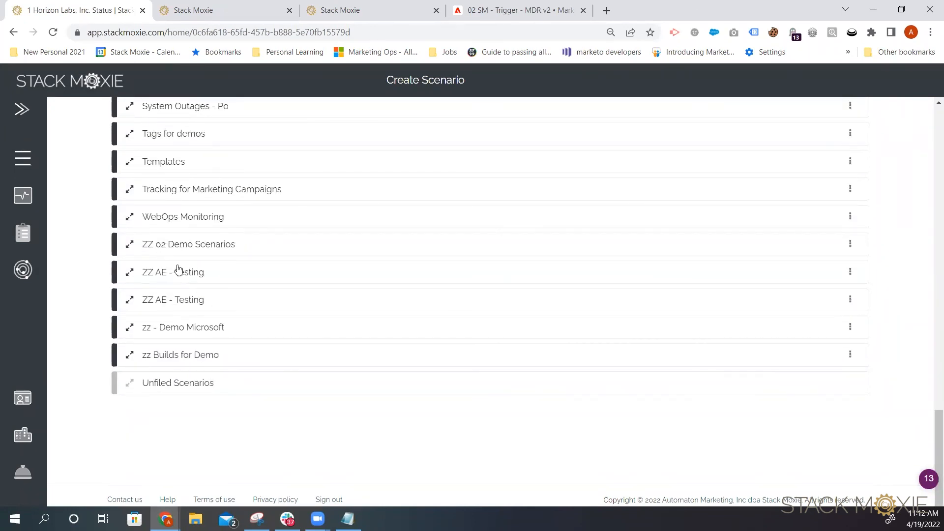
click(168, 250)
scroll(252, 393, down, 1)
scroll(252, 393, down, 11)
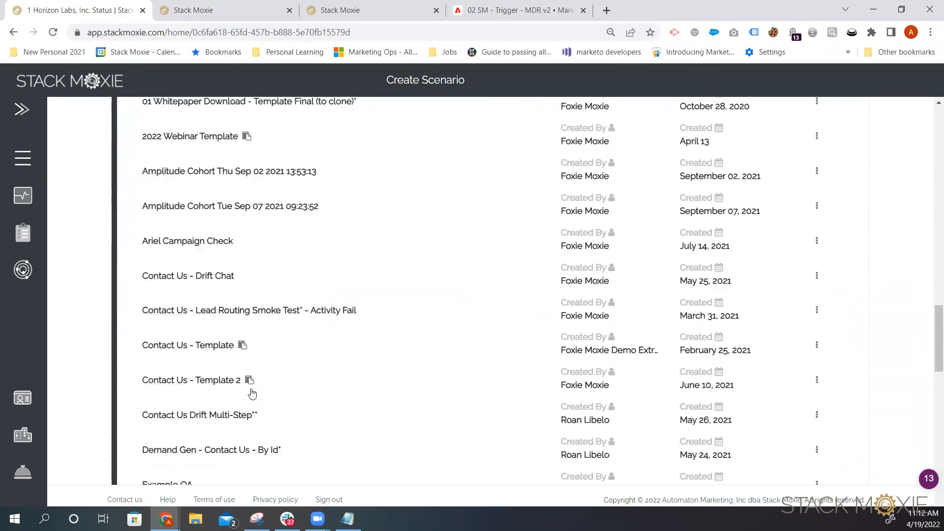
scroll(252, 394, down, 10)
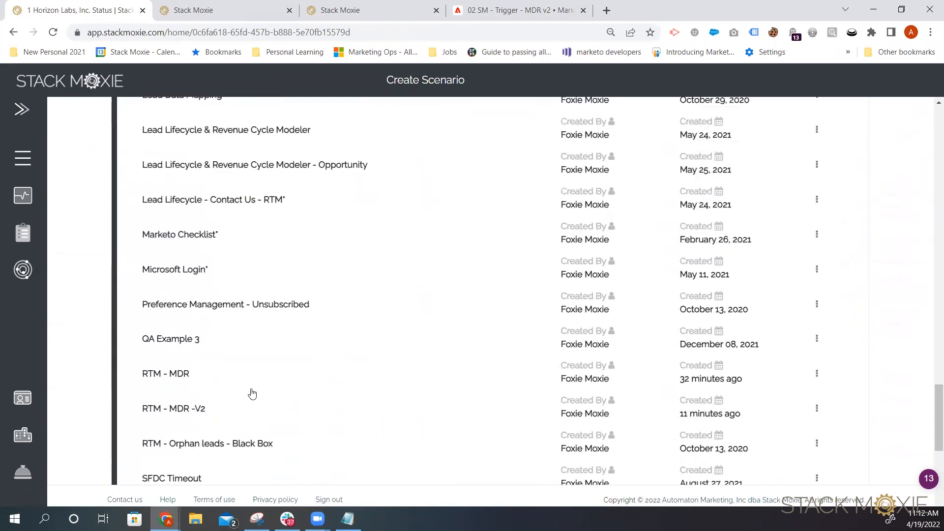
scroll(246, 396, up, 4)
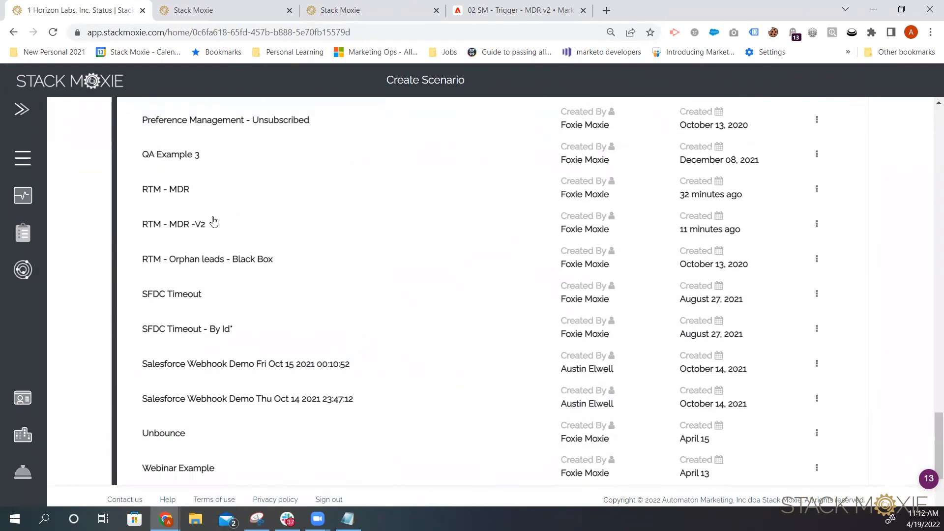
click(214, 222)
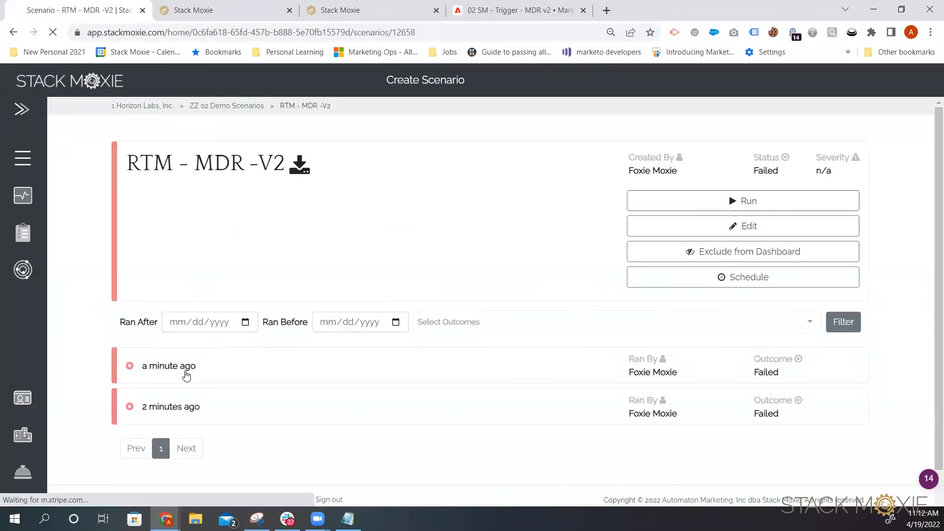
click(186, 376)
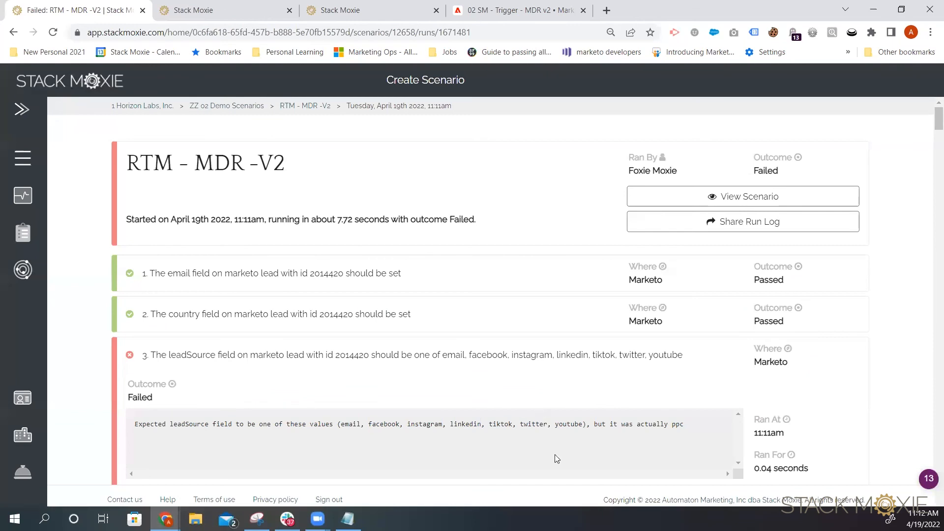
click(421, 360)
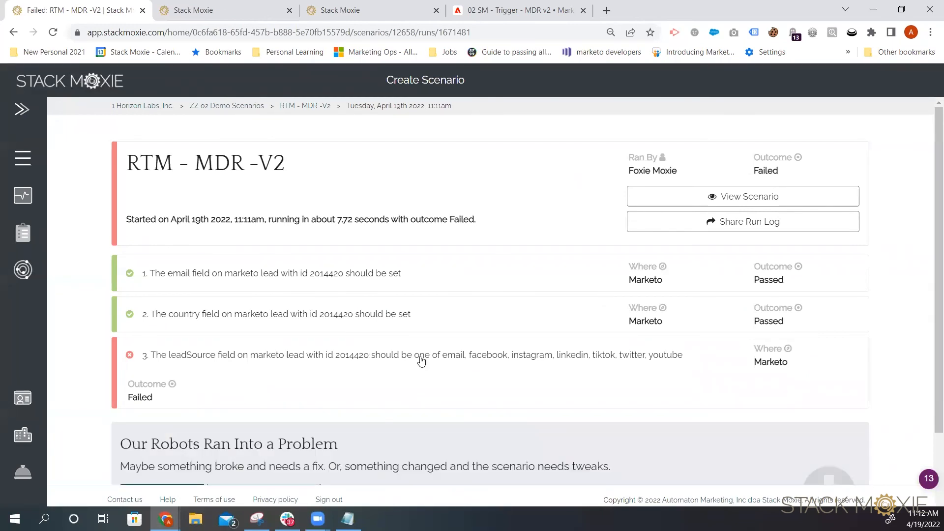